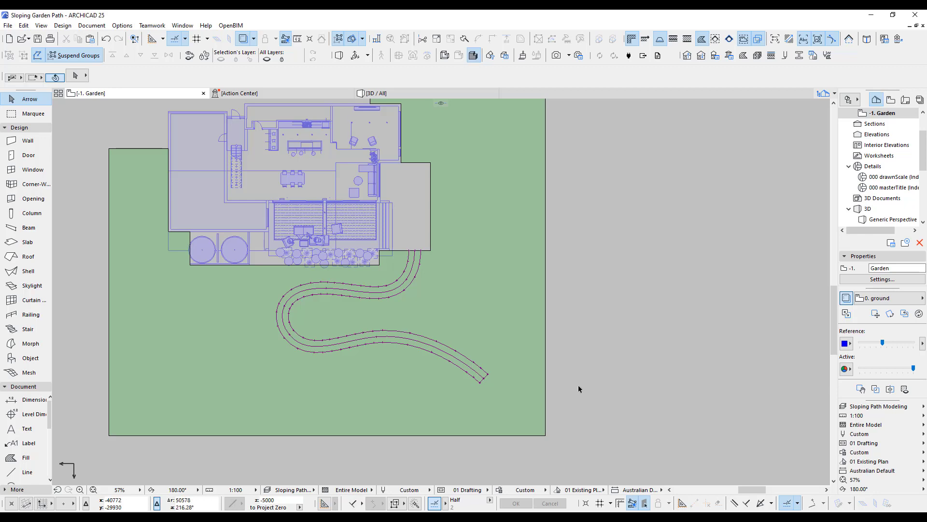
Step: Open the 3D view and orbit down over the house and its flat grass terrain
{"action": "key", "text": "F3"}
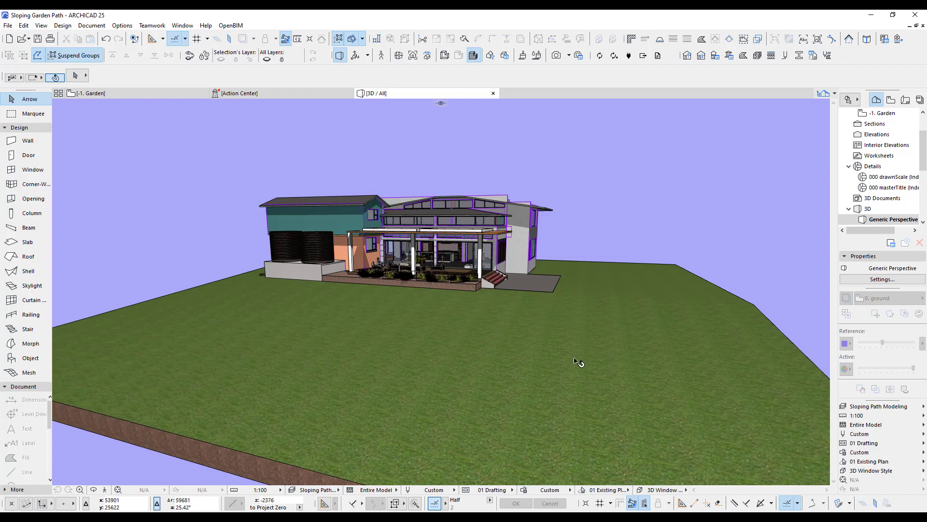
{"action": "middle_click_drag", "start_coordinate": [637, 365], "coordinate": [665, 440], "text": "shift"}
{"action": "mouse_move", "coordinate": [573, 377]}
{"action": "middle_mouse_down", "text": "shift"}
{"action": "mouse_move", "coordinate": [571, 346]}
{"action": "mouse_move", "coordinate": [573, 365]}
{"action": "middle_mouse_up", "text": "shift"}
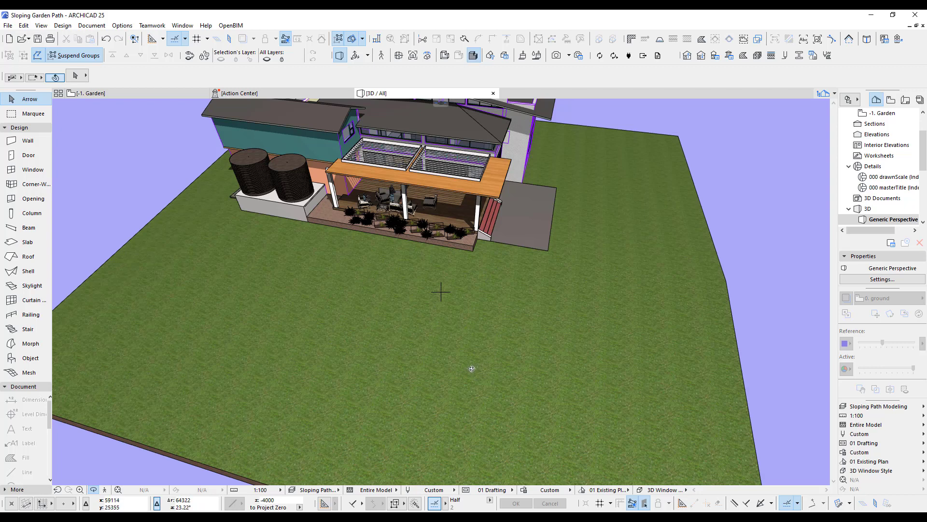
{"action": "key", "text": "F2"}
Step: Return to the -1. Garden floor plan and zoom around the curving path's ends
{"action": "key", "text": "F3"}
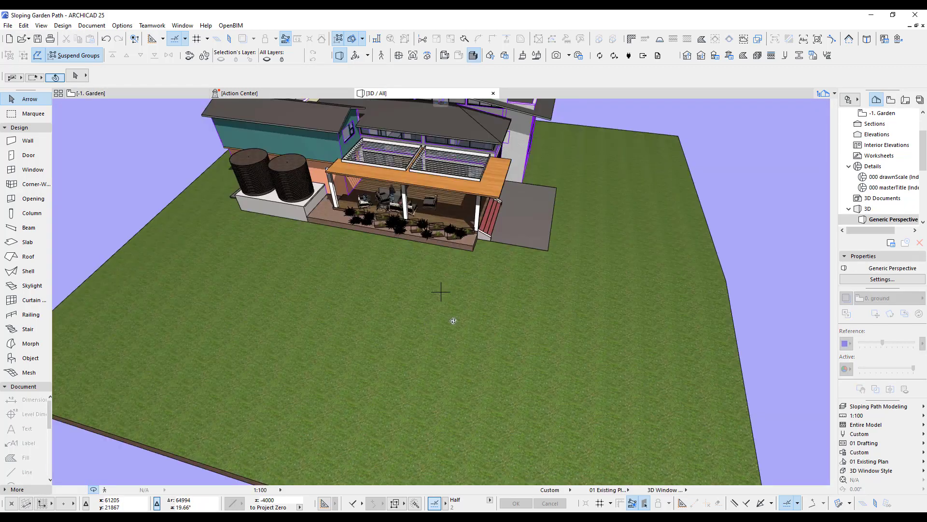
{"action": "key", "text": "F2"}
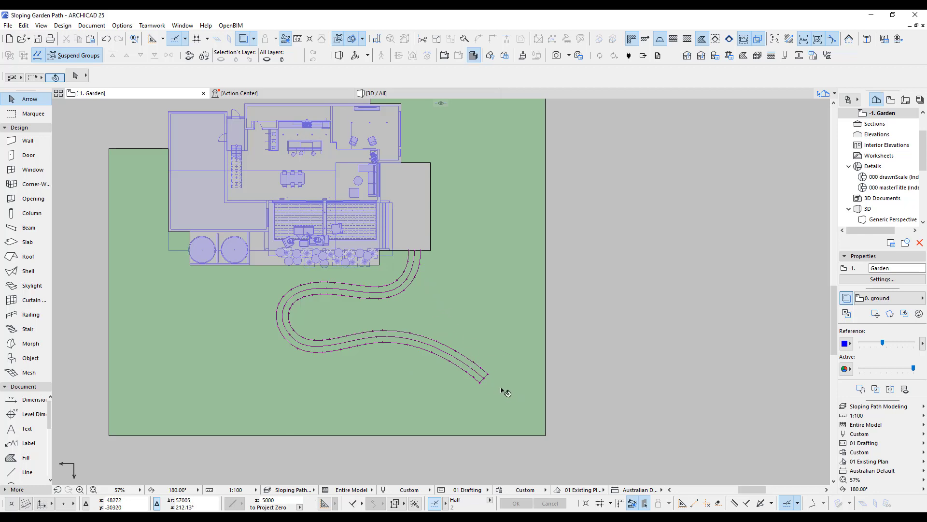
{"action": "scroll", "coordinate": [423, 252], "scroll_direction": "up", "scroll_amount": 10}
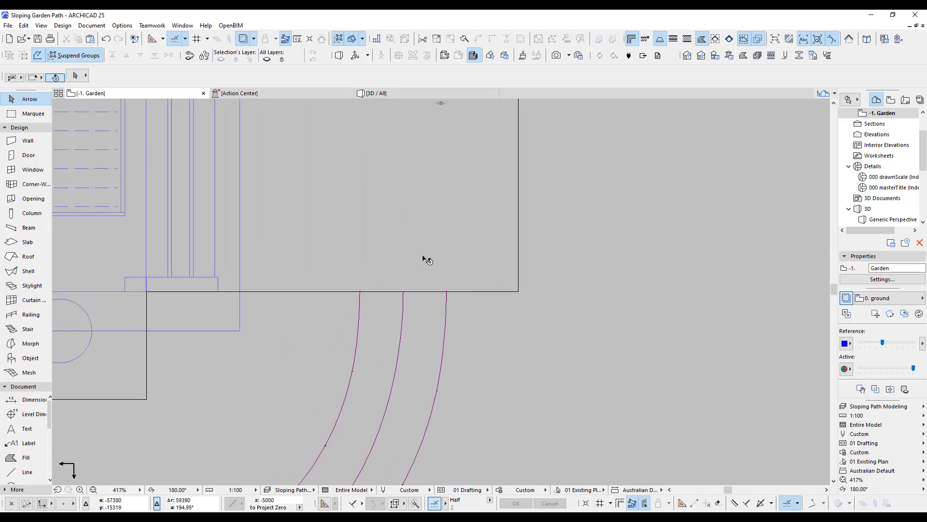
{"action": "scroll", "coordinate": [438, 298], "scroll_direction": "up", "scroll_amount": 12}
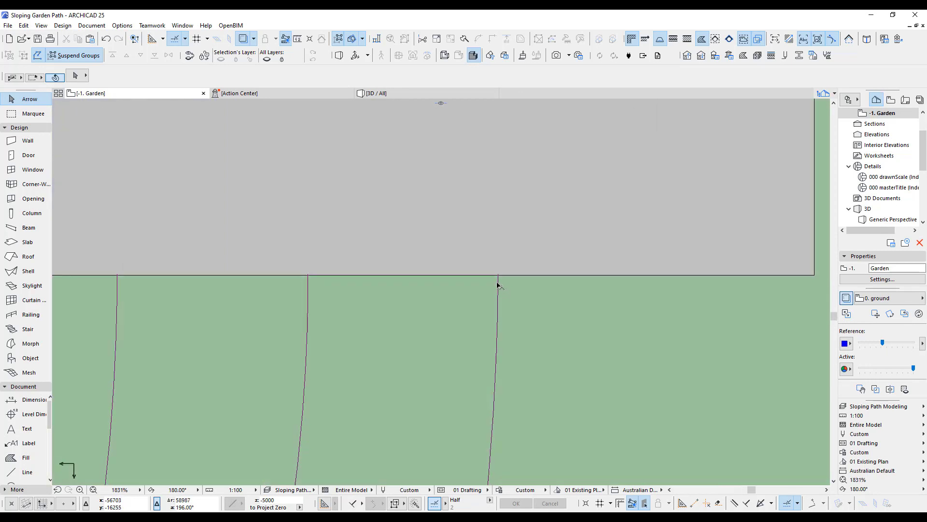
{"action": "scroll", "coordinate": [502, 277], "scroll_direction": "up", "scroll_amount": 1}
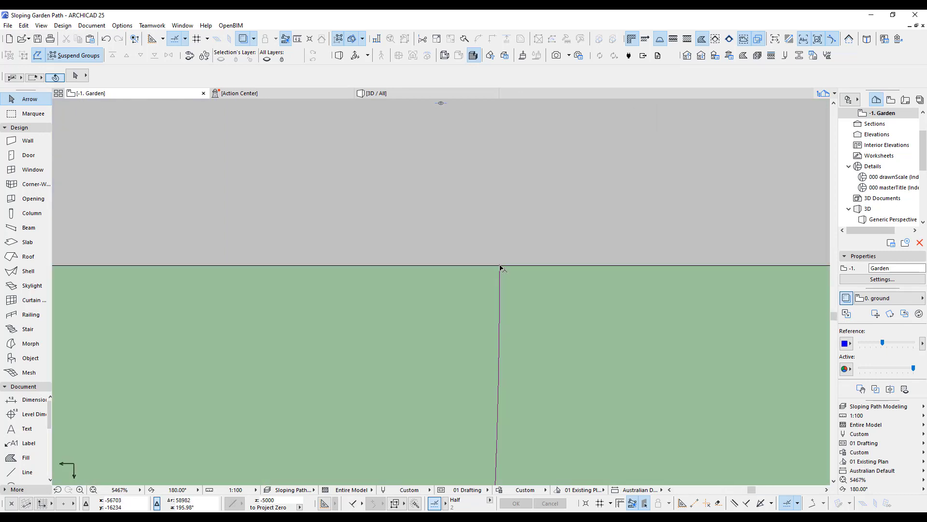
{"action": "scroll", "coordinate": [577, 268], "scroll_direction": "down", "scroll_amount": 7}
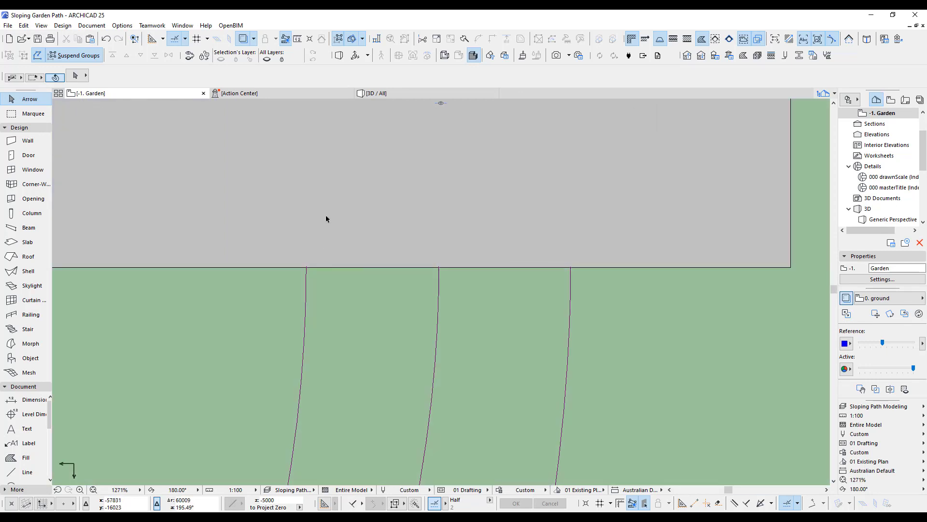
{"action": "scroll", "coordinate": [471, 347], "scroll_direction": "down", "scroll_amount": 8}
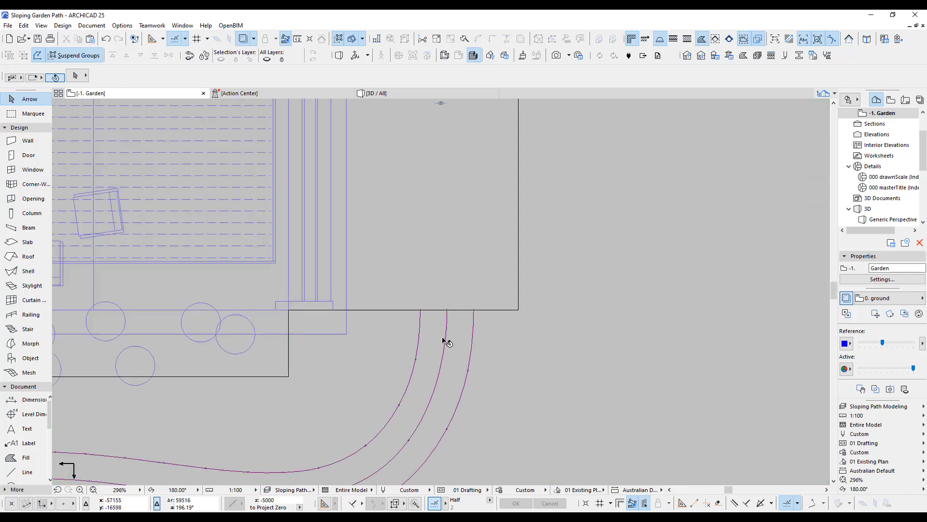
{"action": "scroll", "coordinate": [443, 344], "scroll_direction": "down", "scroll_amount": 8}
{"action": "scroll", "coordinate": [477, 346], "scroll_direction": "up", "scroll_amount": 6}
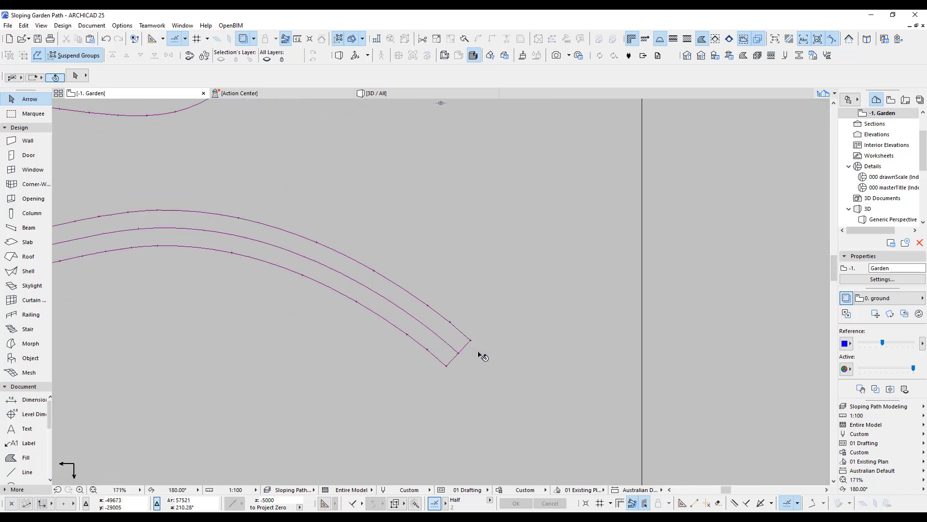
{"action": "scroll", "coordinate": [483, 356], "scroll_direction": "up", "scroll_amount": 6}
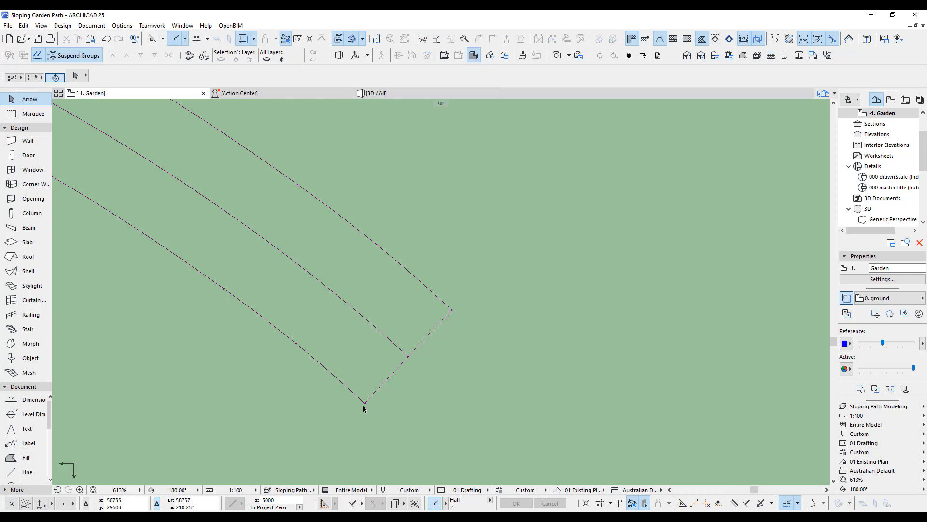
{"action": "scroll", "coordinate": [493, 393], "scroll_direction": "down", "scroll_amount": 8}
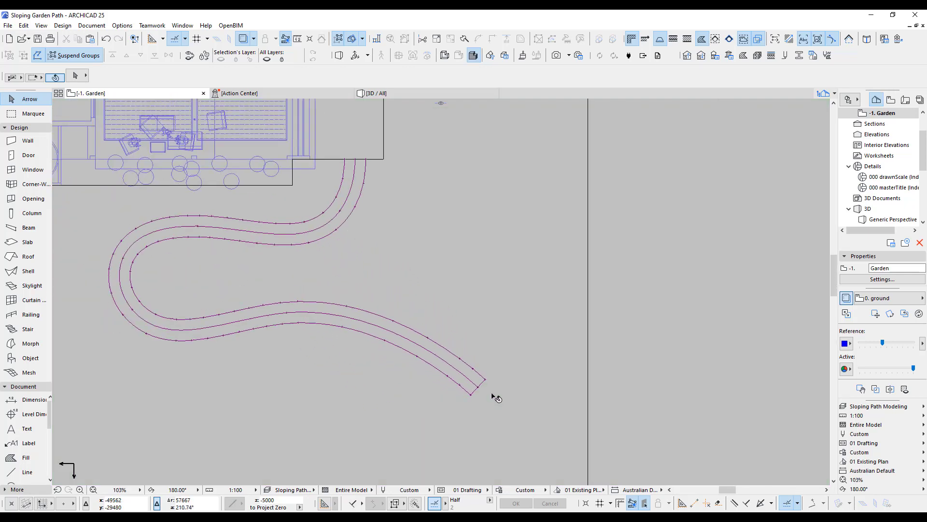
{"action": "scroll", "coordinate": [493, 396], "scroll_direction": "down", "scroll_amount": 2}
{"action": "scroll", "coordinate": [490, 333], "scroll_direction": "down", "scroll_amount": 2}
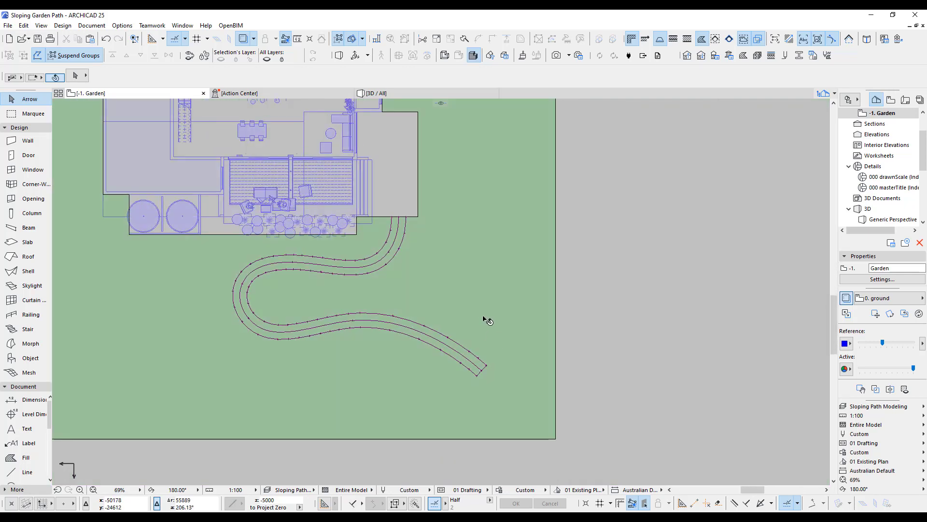
Step: Select the terrain mesh to review its Info Box settings and activate the Mesh tool
{"action": "left_click", "coordinate": [549, 363]}
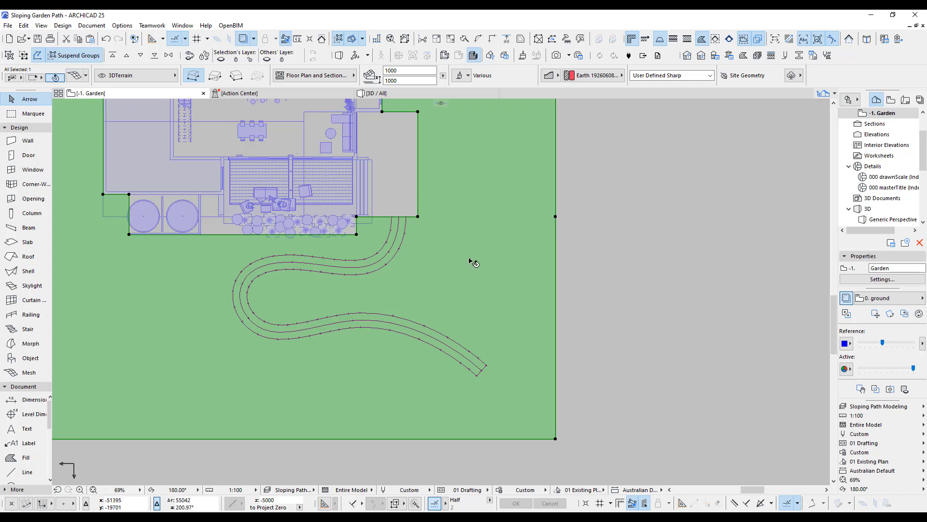
{"action": "left_click", "coordinate": [17, 376]}
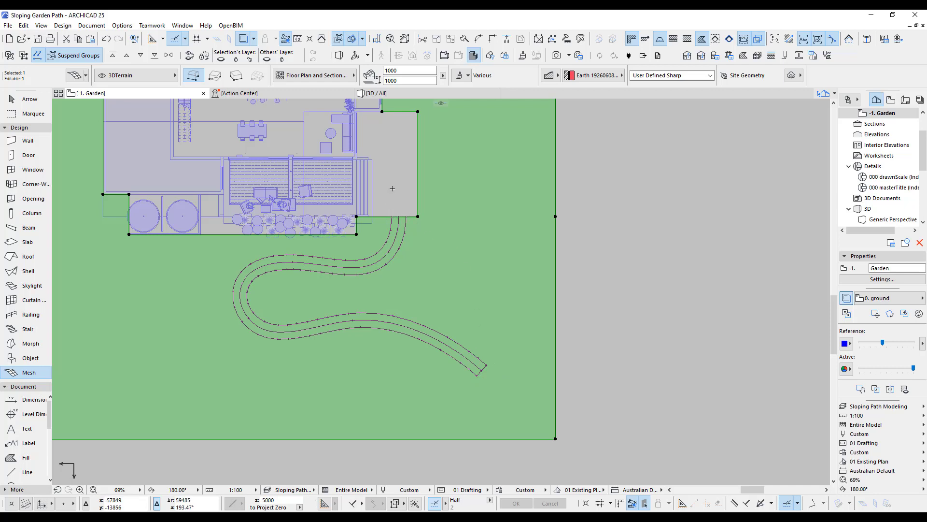
Step: Attempt a magic-wand fill inside the path with the Fill tool, undoing the incorrect result
{"action": "key", "text": "Escape"}
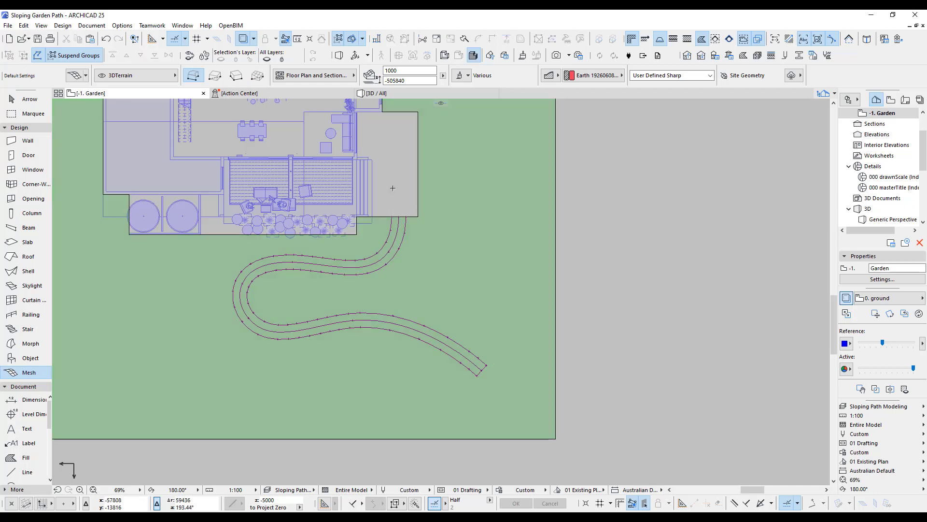
{"action": "left_click", "coordinate": [26, 457]}
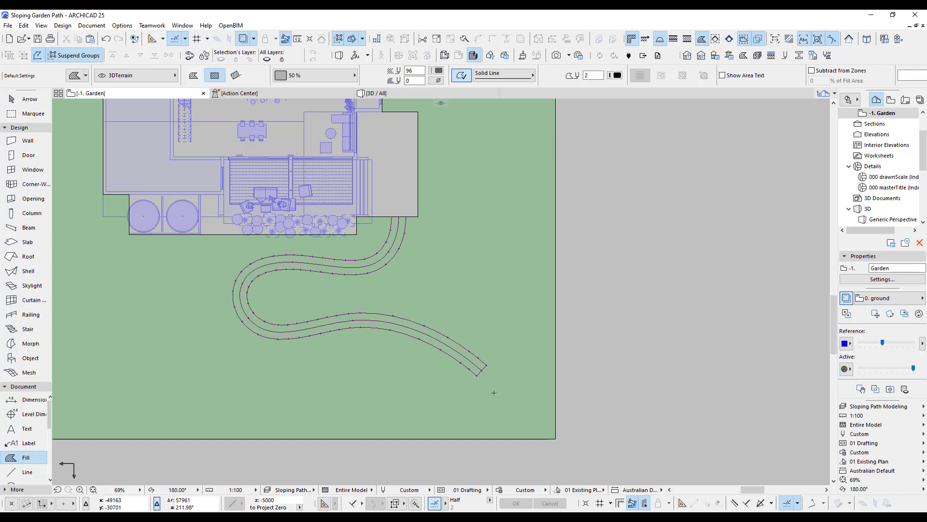
{"action": "key", "text": "space"}
{"action": "left_click", "coordinate": [477, 377]}
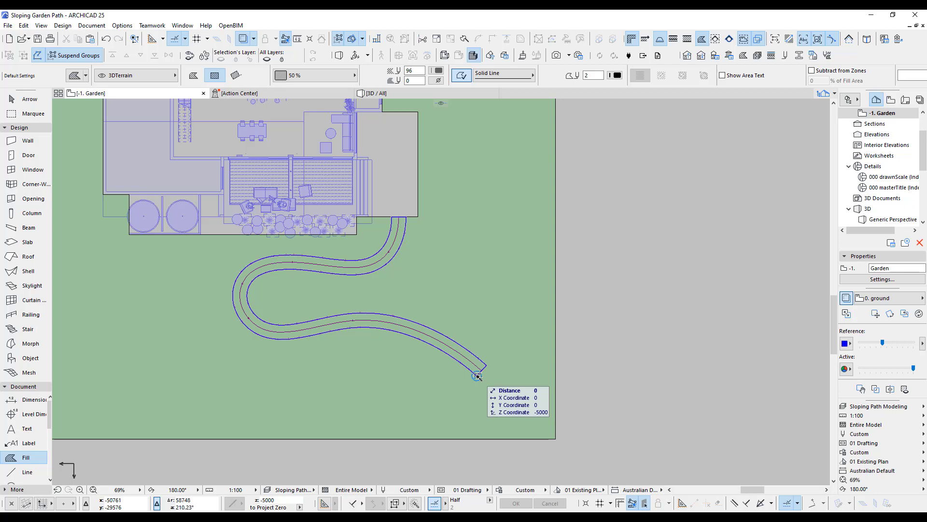
{"action": "left_click", "coordinate": [477, 376]}
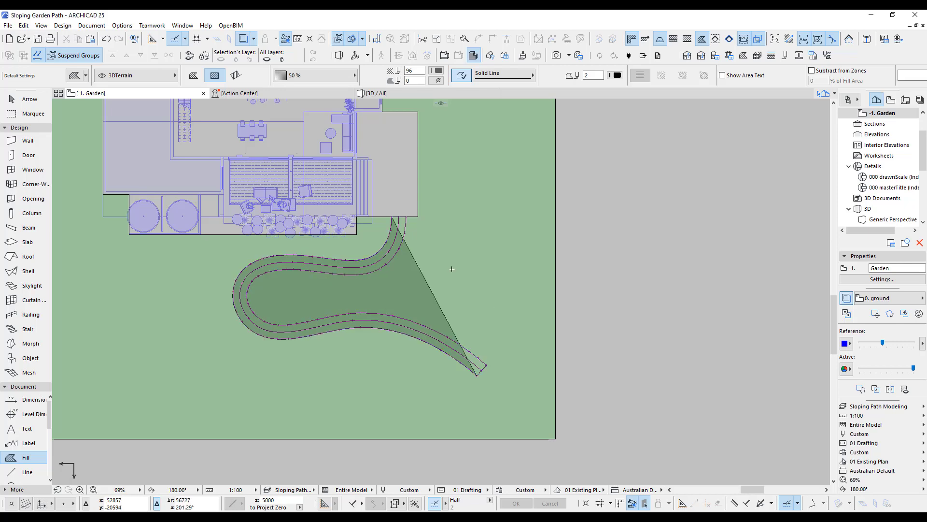
{"action": "key", "text": "ctrl+z"}
{"action": "scroll", "coordinate": [469, 369], "scroll_direction": "up", "scroll_amount": 3}
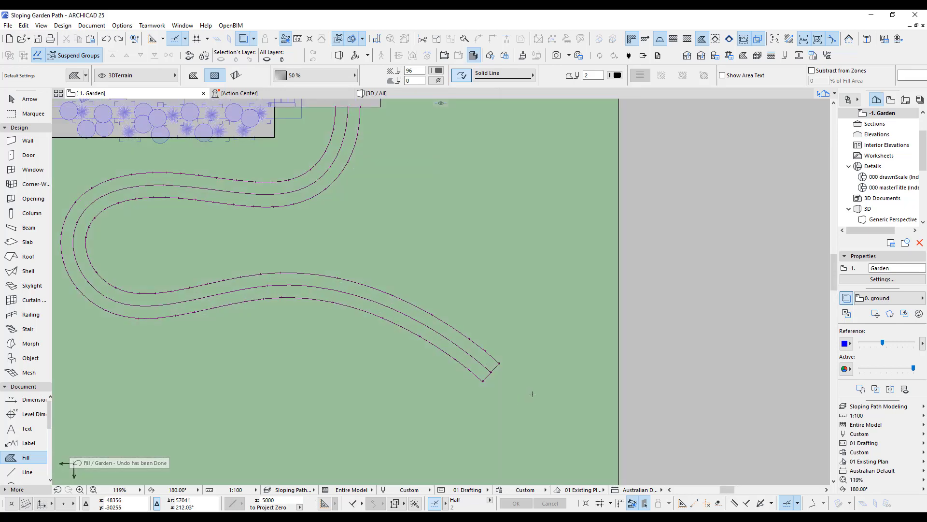
{"action": "middle_click_drag", "start_coordinate": [532, 392], "coordinate": [598, 418]}
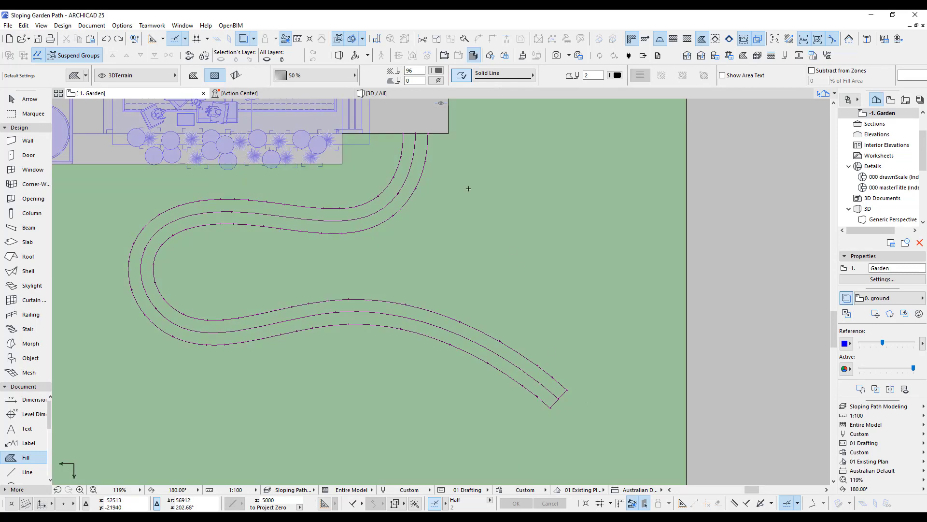
{"action": "left_click", "coordinate": [555, 380]}
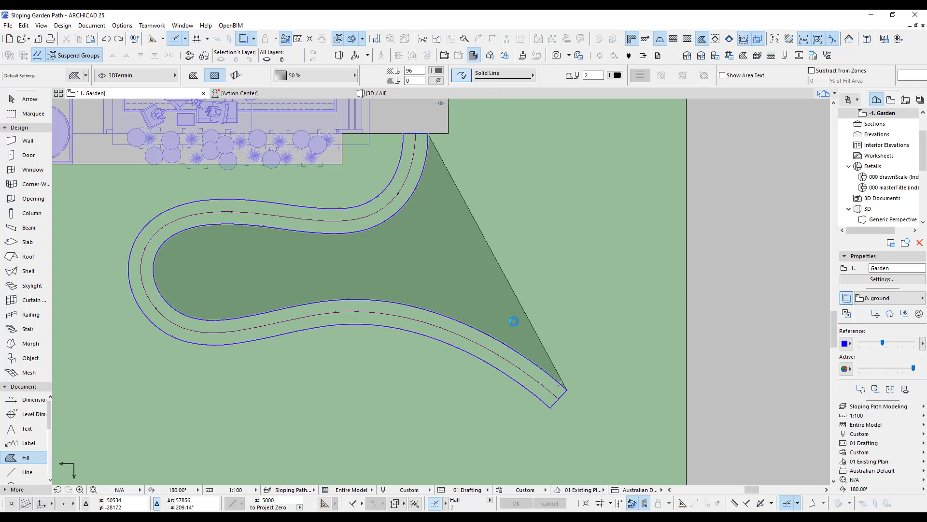
Step: Delete the path's centre-line spline and fill the whole path outline dark green
{"action": "left_click", "coordinate": [529, 377]}
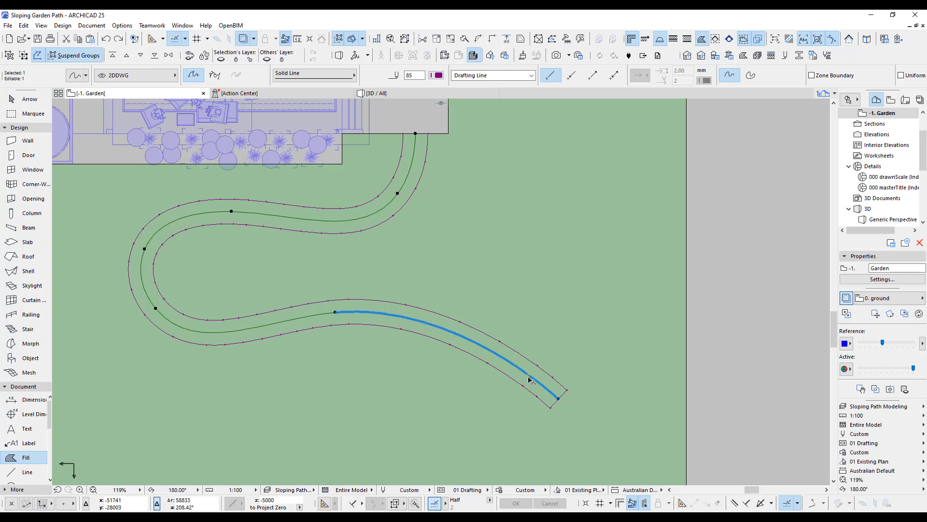
{"action": "key", "text": "Delete"}
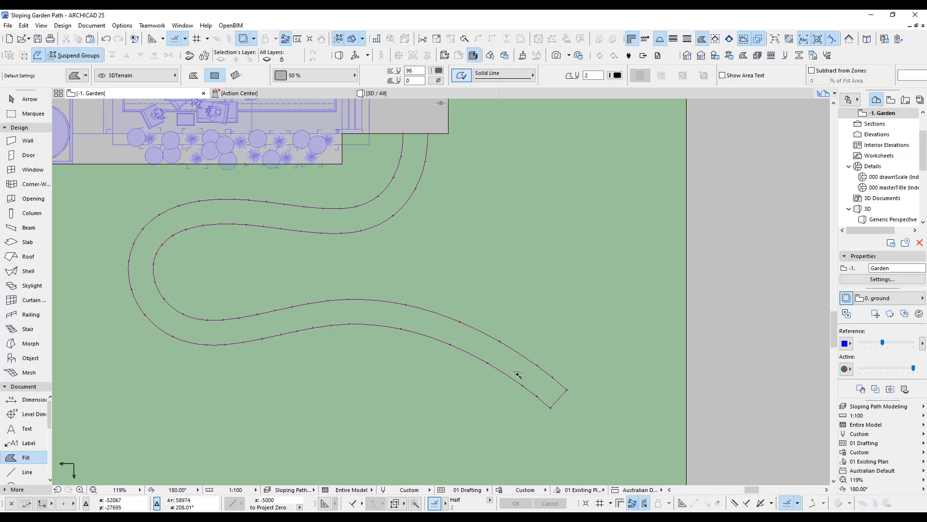
{"action": "left_click", "coordinate": [515, 372]}
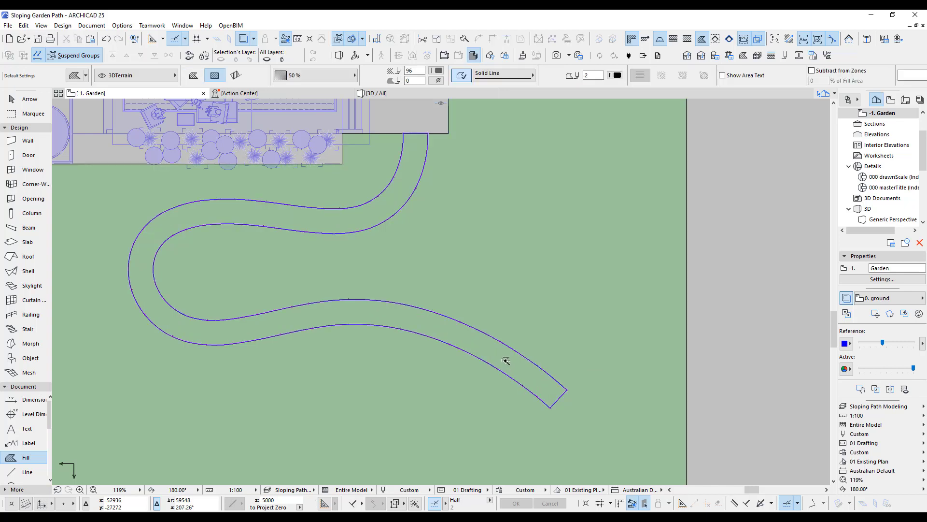
{"action": "left_click", "coordinate": [505, 361]}
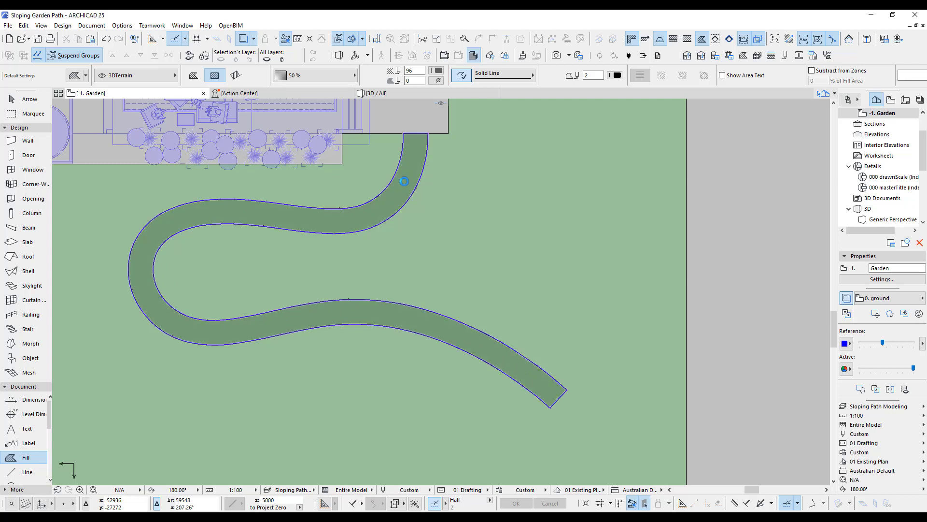
Step: Select the winding path fill and apply Bring to Front so it covers the terrain mesh
{"action": "left_click", "coordinate": [380, 319]}
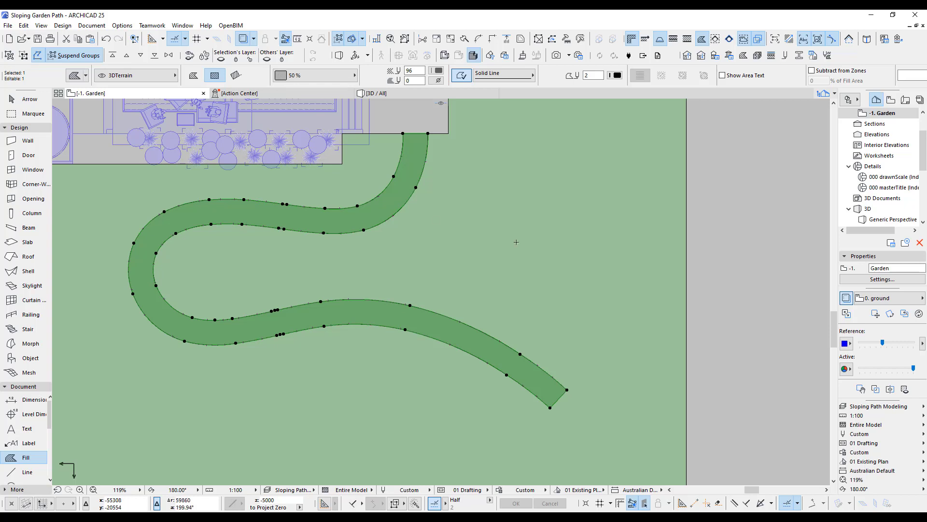
{"action": "key", "text": "Escape"}
{"action": "left_click", "coordinate": [694, 283], "text": "shift"}
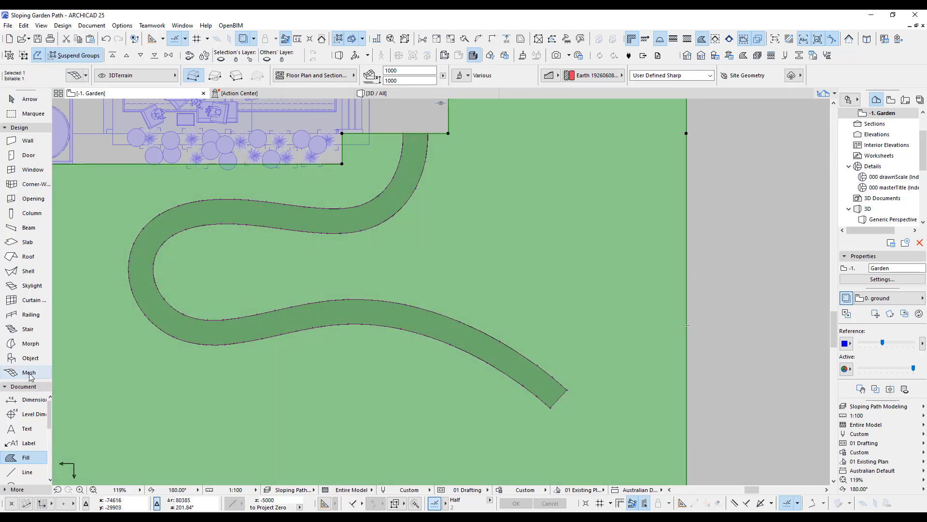
{"action": "left_click", "coordinate": [29, 374]}
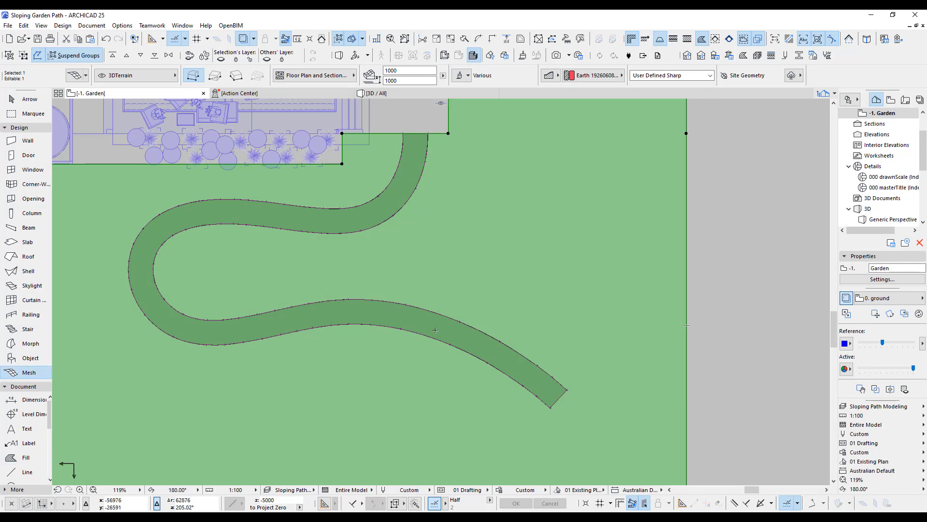
{"action": "scroll", "coordinate": [438, 326], "scroll_direction": "down", "scroll_amount": 3}
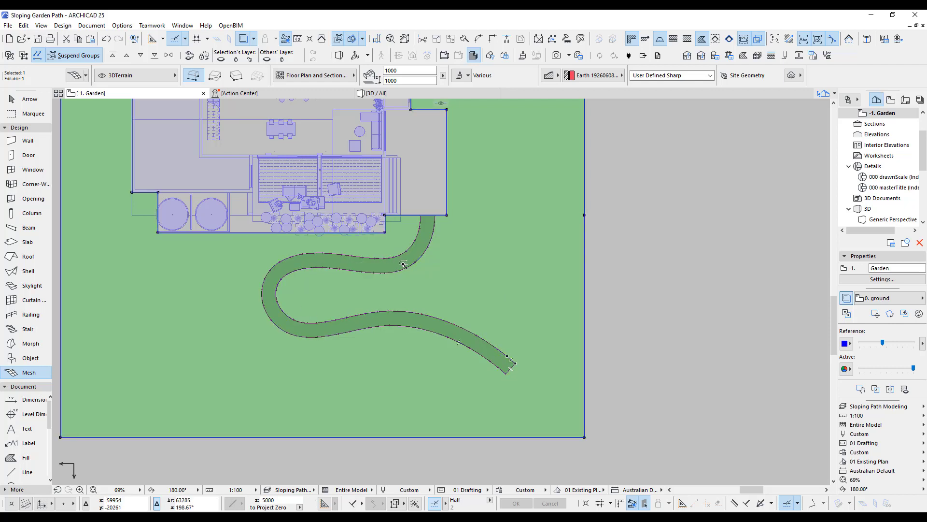
{"action": "scroll", "coordinate": [507, 372], "scroll_direction": "up", "scroll_amount": 3}
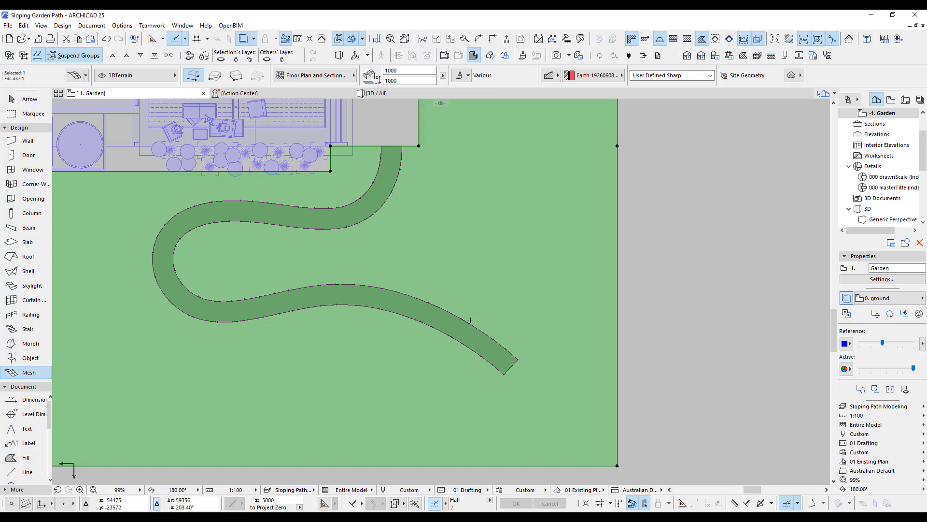
{"action": "key", "text": "Escape"}
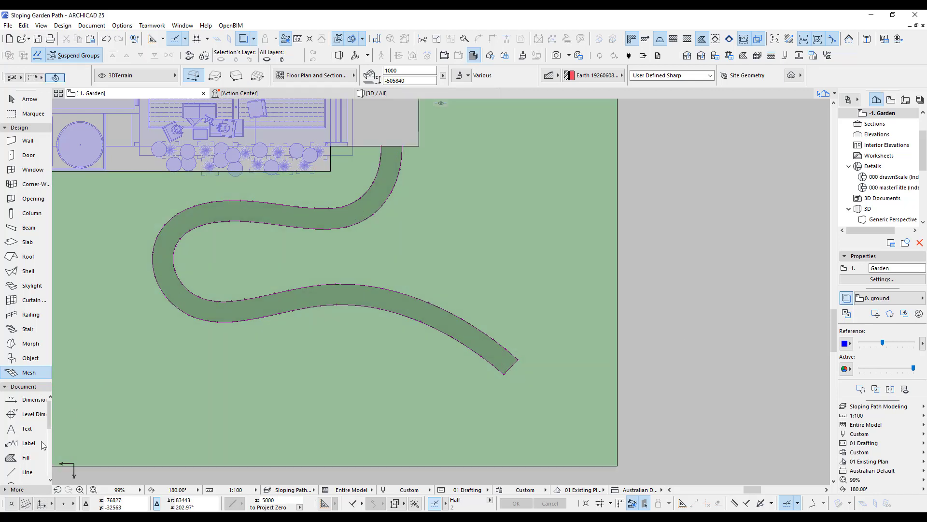
{"action": "left_click", "coordinate": [25, 457]}
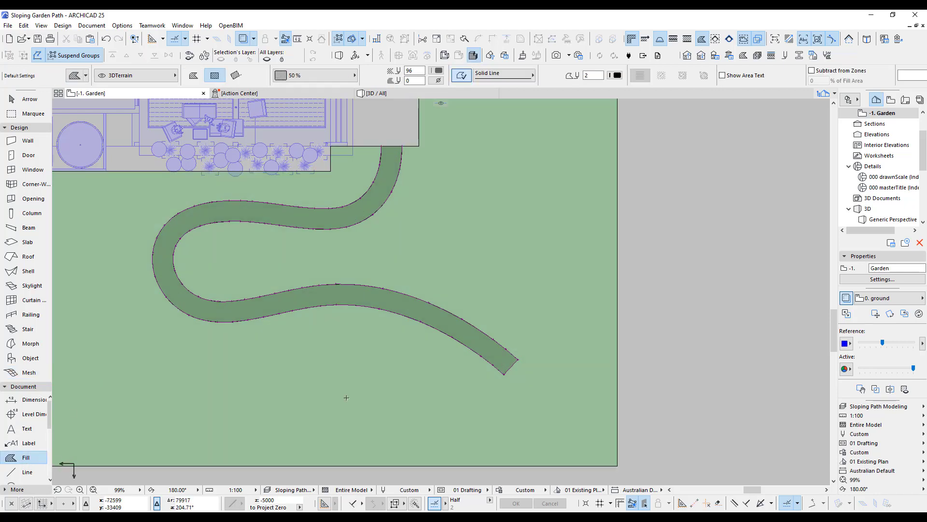
{"action": "left_click", "coordinate": [510, 370], "text": "shift"}
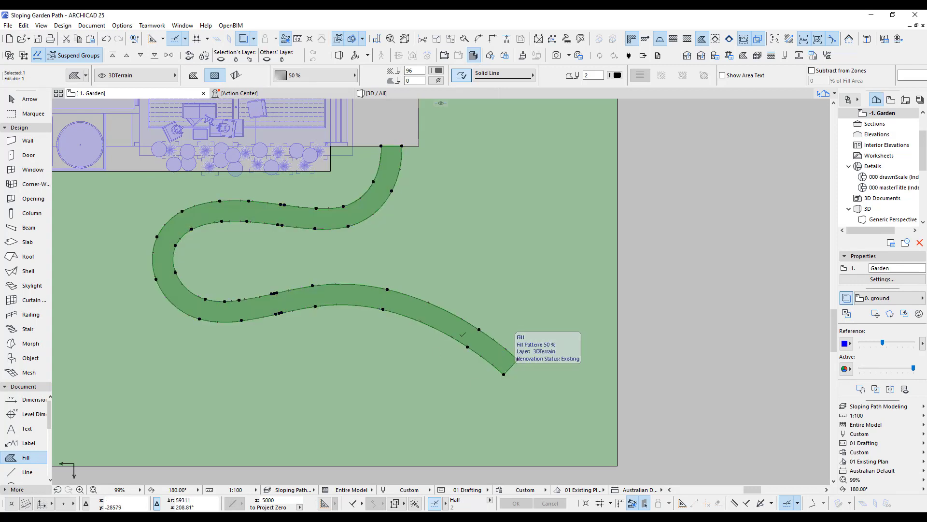
{"action": "left_click", "coordinate": [112, 56]}
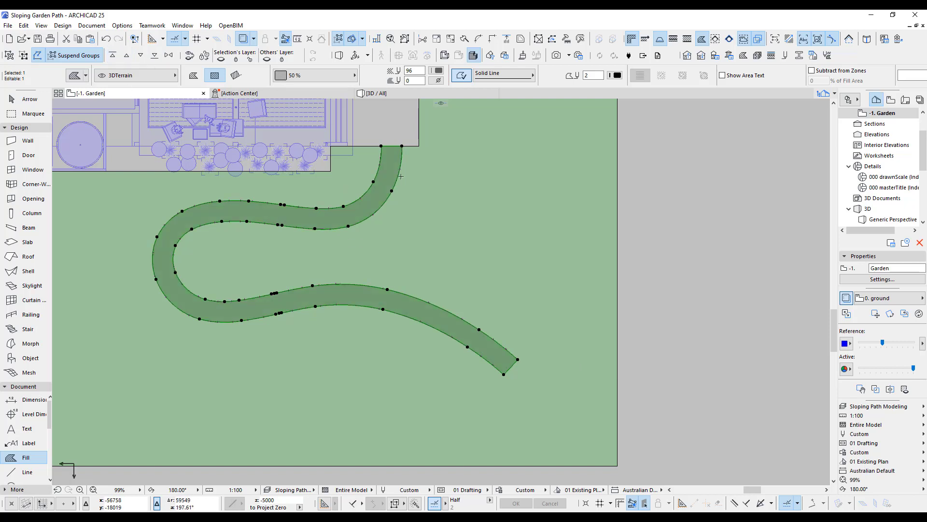
Step: Trace the path polygon on the terrain mesh and cut it as a hole with Create Hole
{"action": "key", "text": "Escape"}
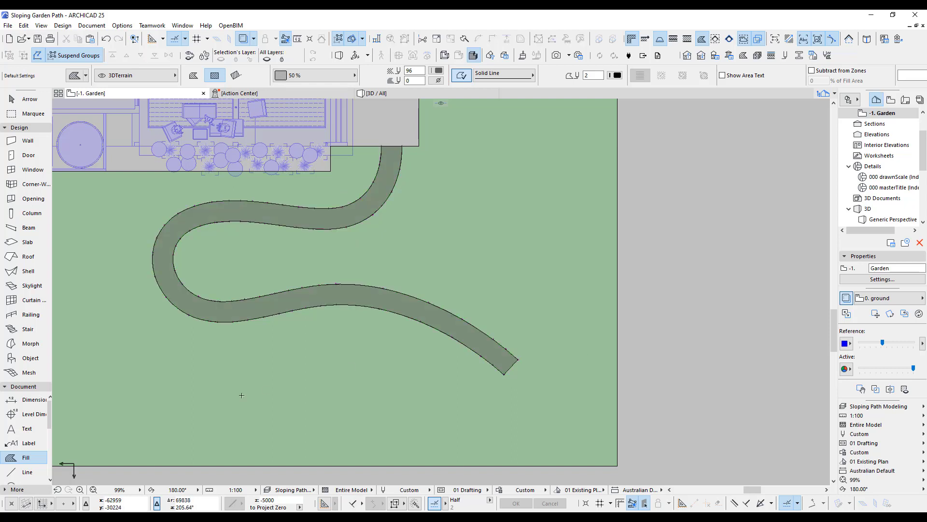
{"action": "left_click", "coordinate": [32, 374]}
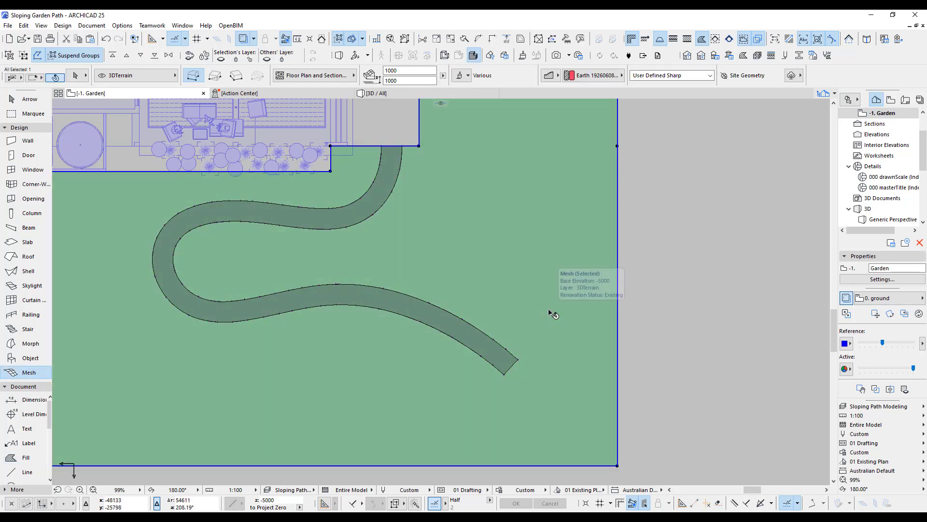
{"action": "left_click", "coordinate": [550, 311], "text": "shift"}
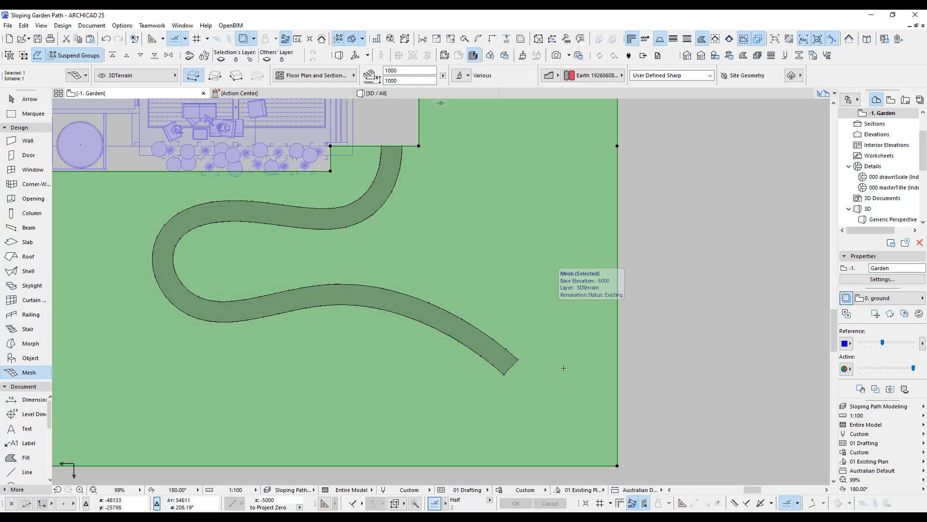
{"action": "left_click", "coordinate": [508, 368]}
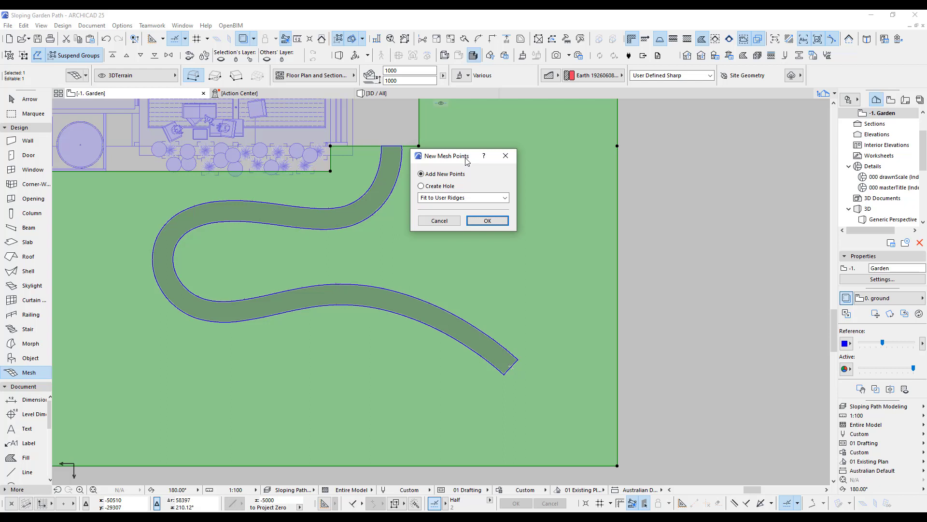
{"action": "left_click", "coordinate": [421, 186]}
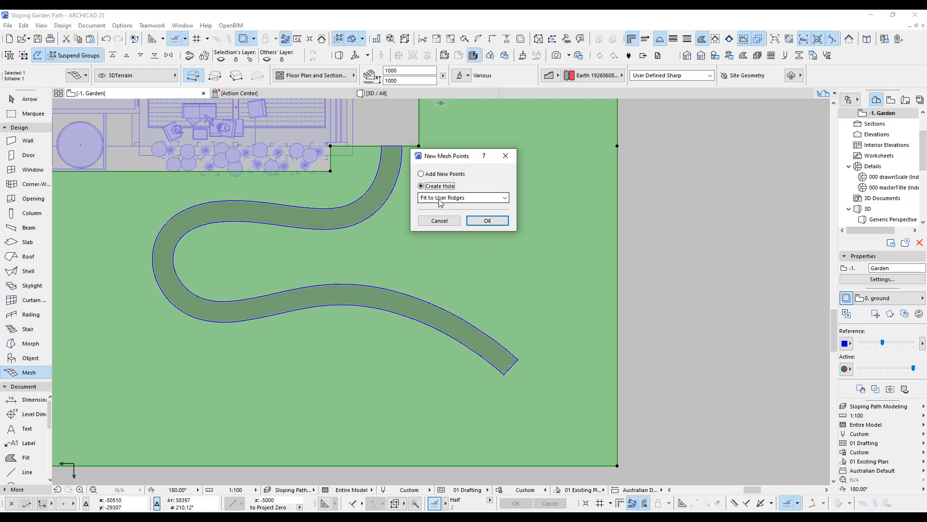
{"action": "left_click", "coordinate": [491, 222]}
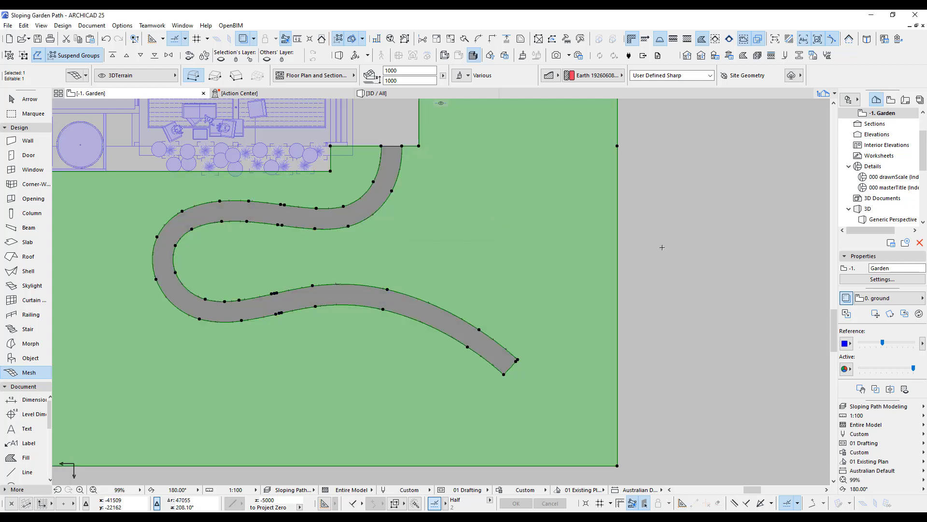
{"action": "key", "text": "Escape"}
{"action": "key", "text": "F3"}
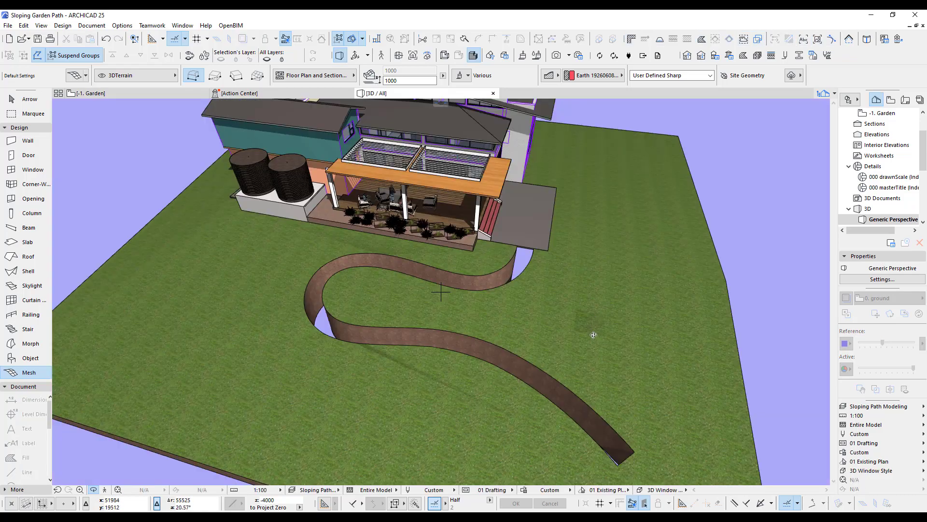
{"action": "left_click_drag", "start_coordinate": [520, 348], "coordinate": [452, 414]}
{"action": "key", "text": "F2"}
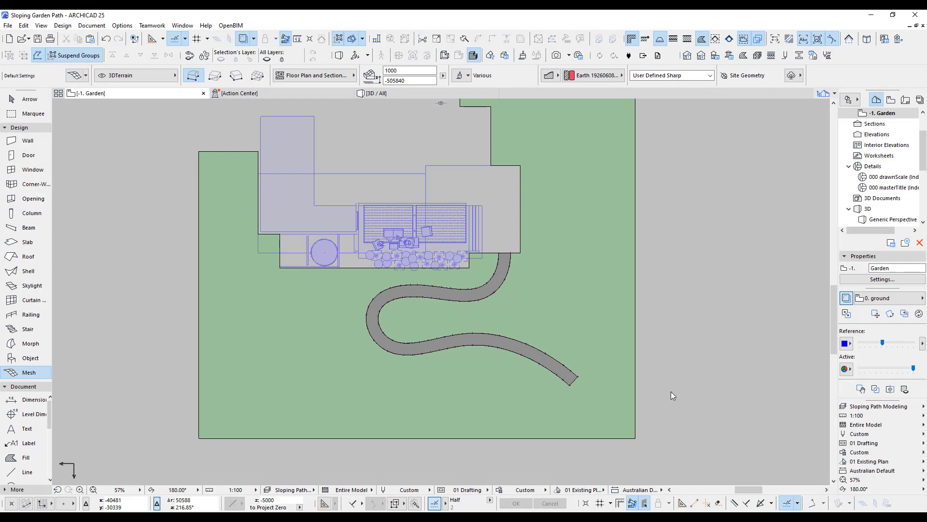
Step: Open the APath 1 profile from Profile Manager and select its 1200×100 slab shape
{"action": "scroll", "coordinate": [671, 391], "scroll_direction": "up", "scroll_amount": 2}
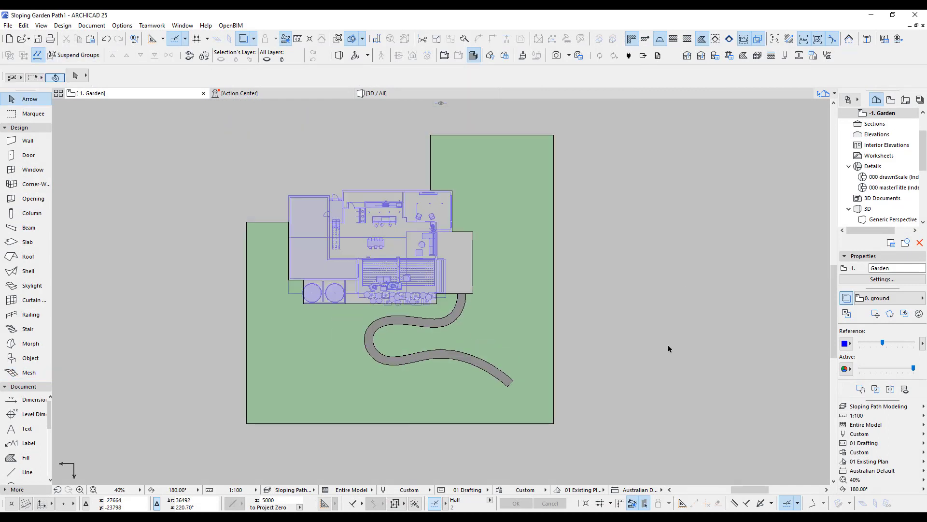
{"action": "left_click", "coordinate": [799, 57]}
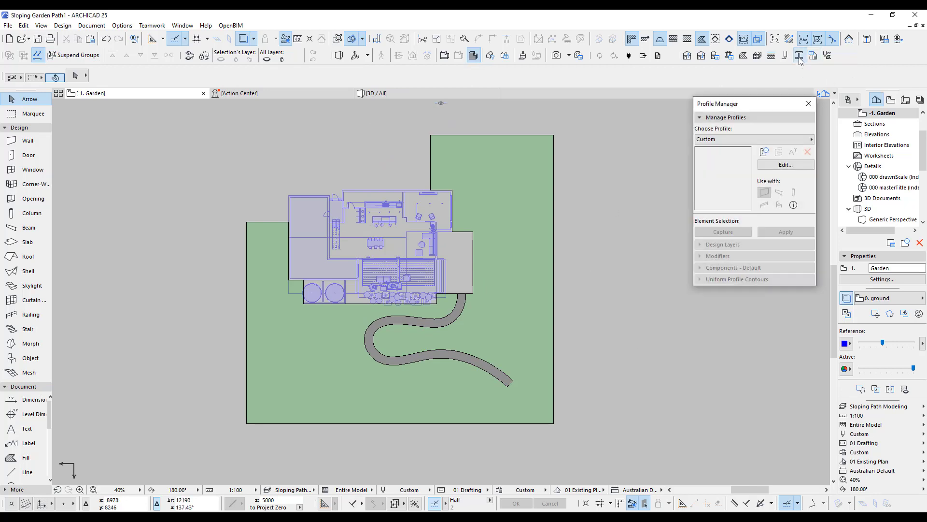
{"action": "left_click", "coordinate": [749, 138]}
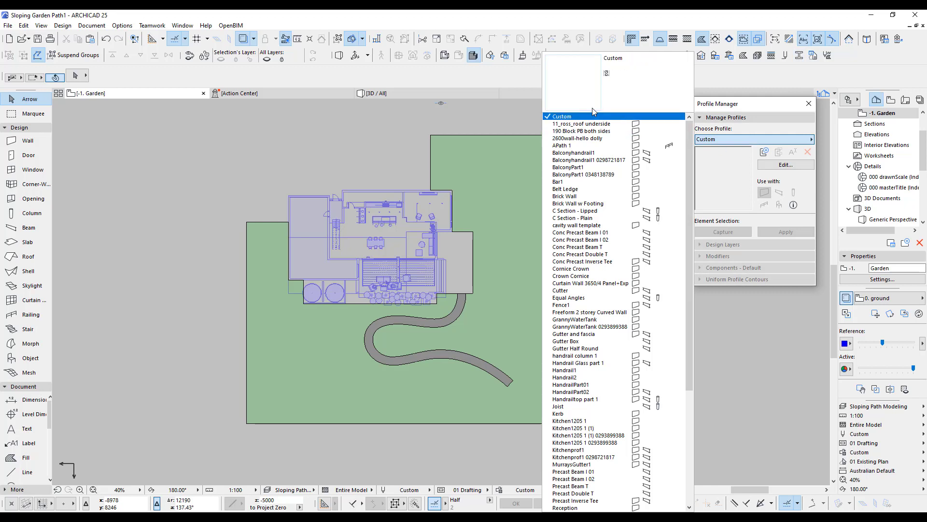
{"action": "left_click", "coordinate": [561, 145]}
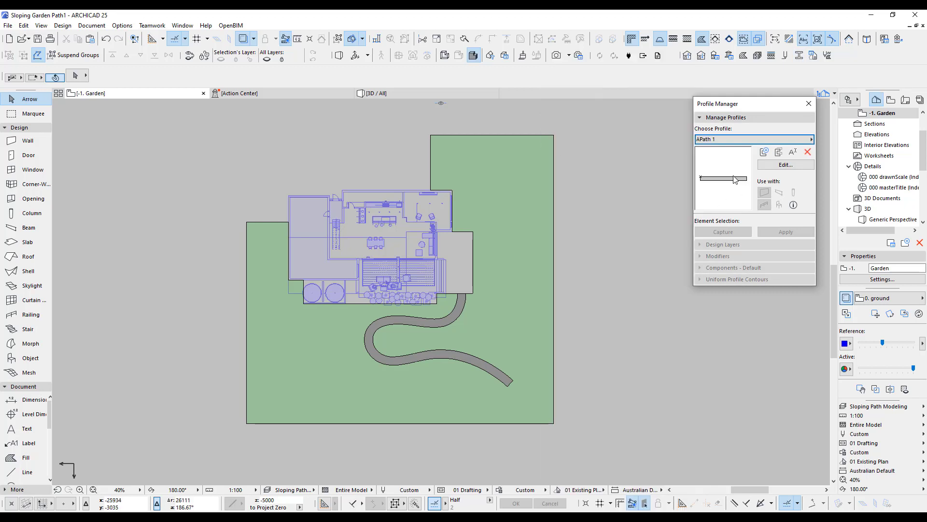
{"action": "left_click", "coordinate": [785, 165]}
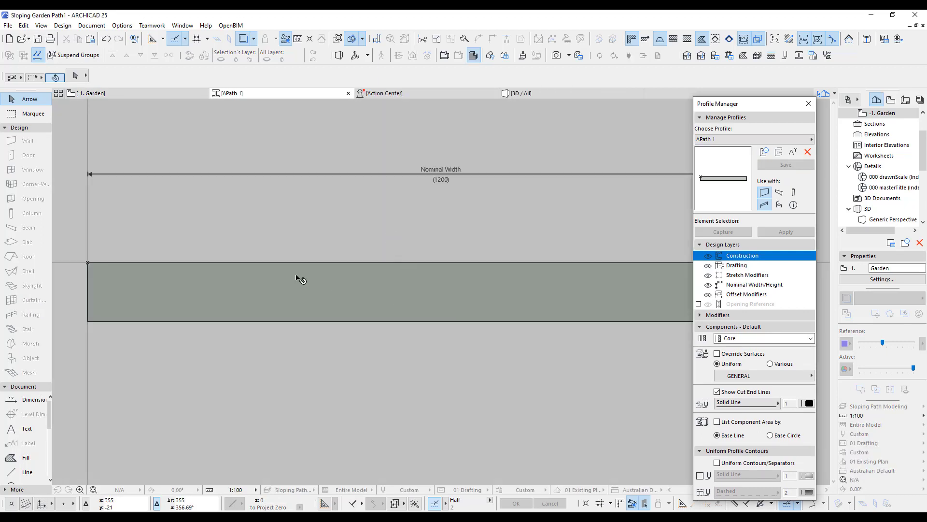
{"action": "left_click", "coordinate": [296, 293]}
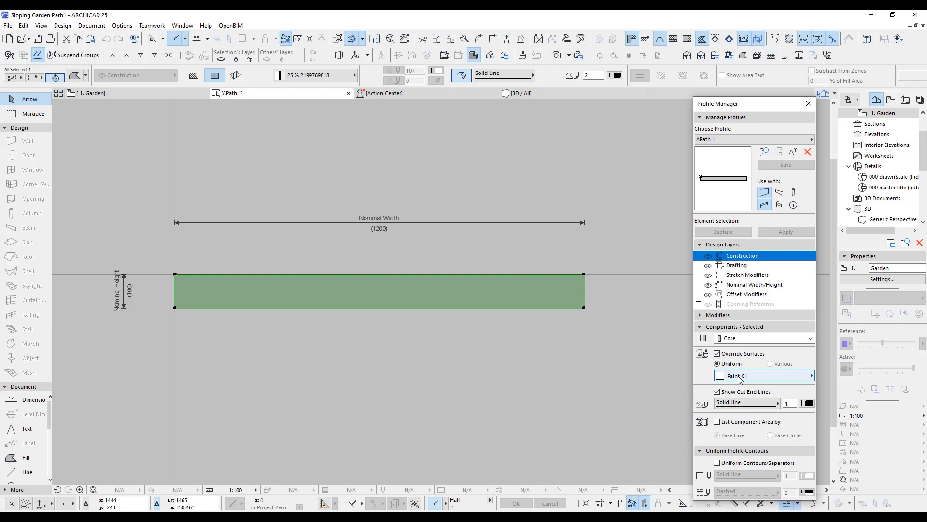
Step: Close the Profile Manager and load the Blank railing favourite for new railings
{"action": "left_click", "coordinate": [809, 104]}
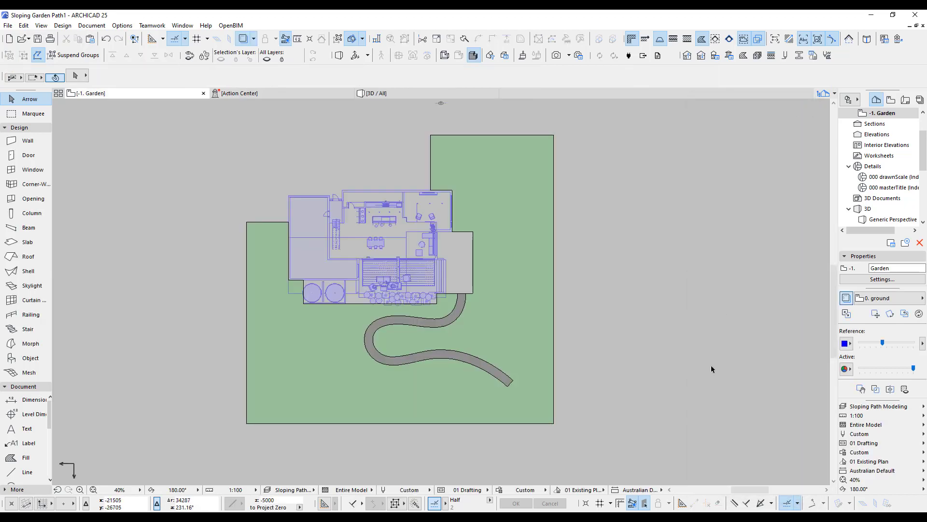
{"action": "left_click", "coordinate": [28, 316]}
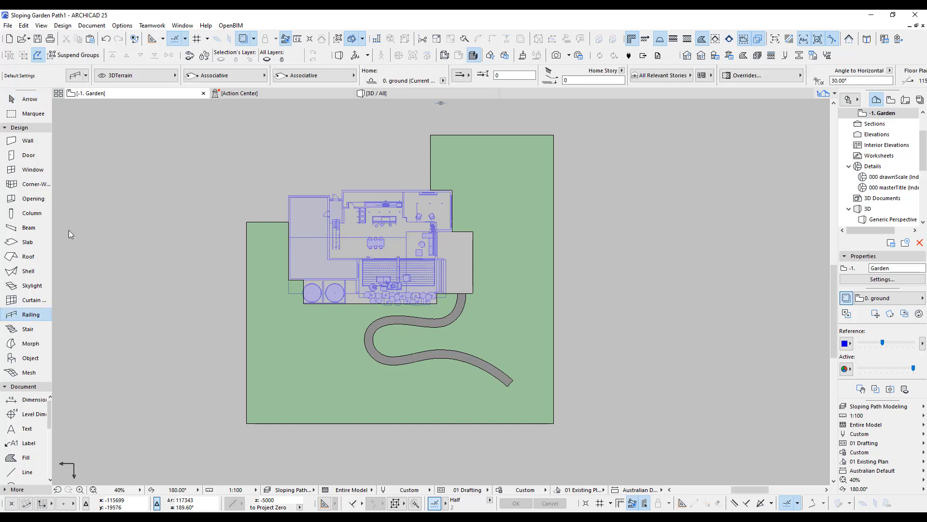
{"action": "left_click", "coordinate": [86, 75]}
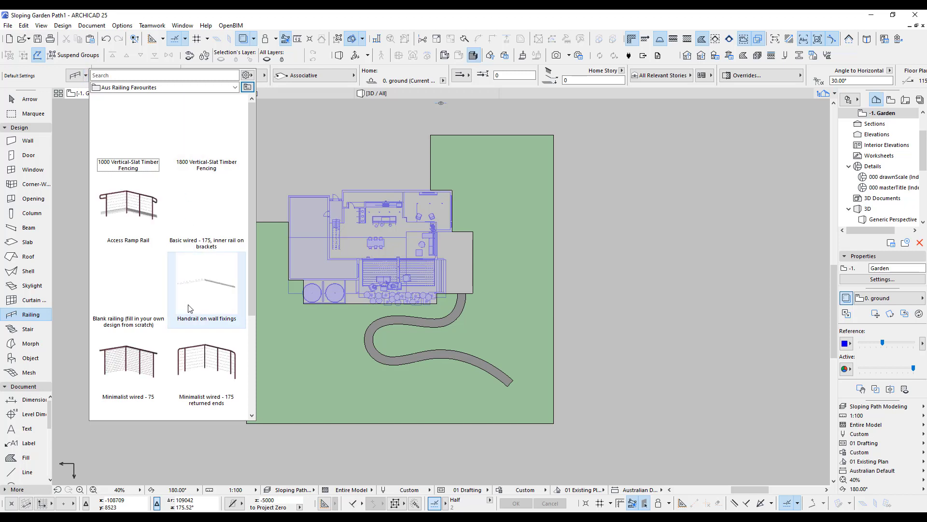
{"action": "scroll", "coordinate": [203, 276], "scroll_direction": "down", "scroll_amount": 3}
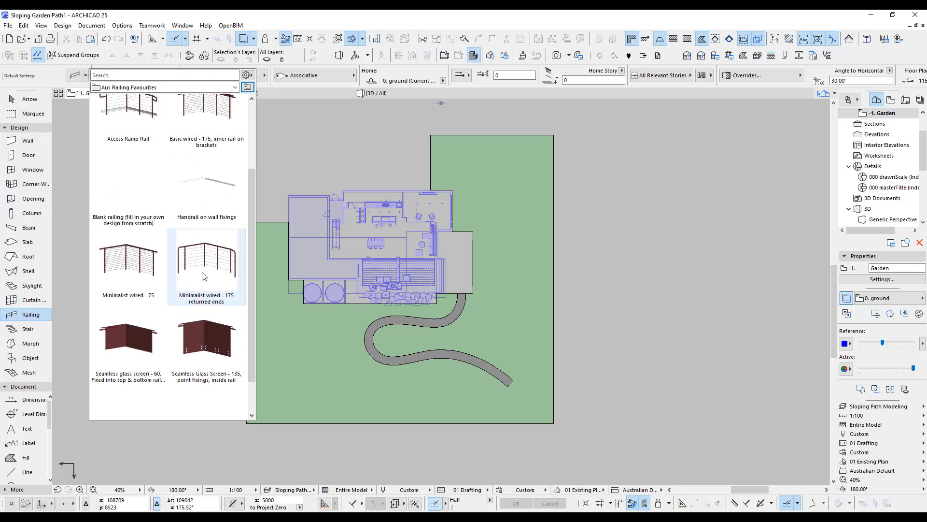
{"action": "scroll", "coordinate": [211, 320], "scroll_direction": "down", "scroll_amount": 2}
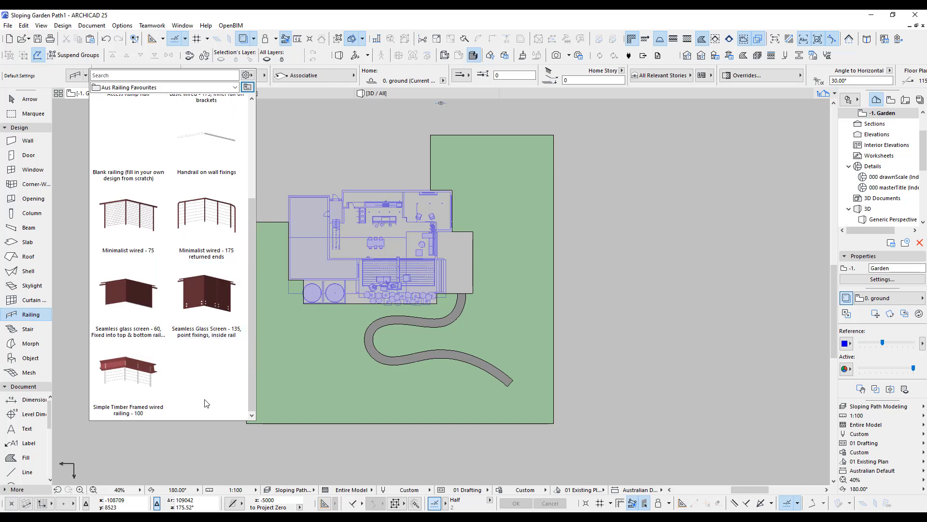
{"action": "scroll", "coordinate": [178, 355], "scroll_direction": "up", "scroll_amount": 2}
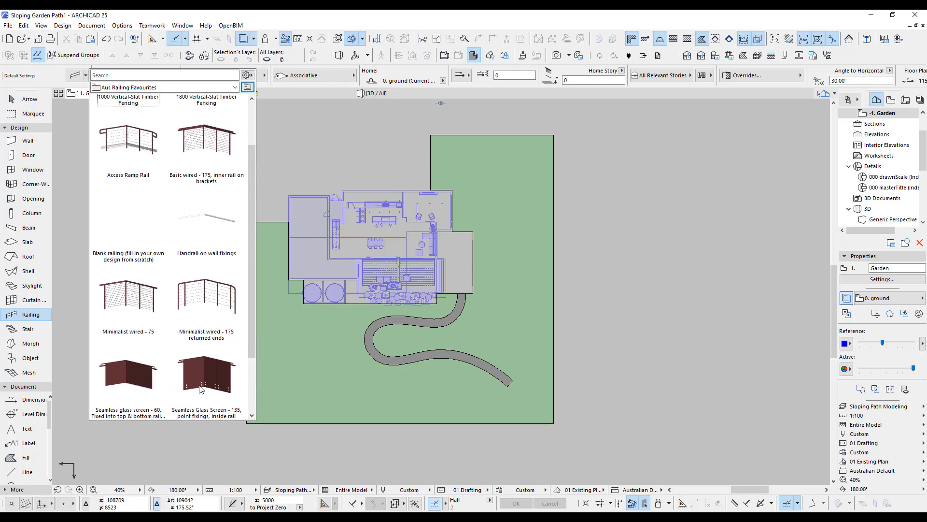
{"action": "left_click", "coordinate": [137, 224]}
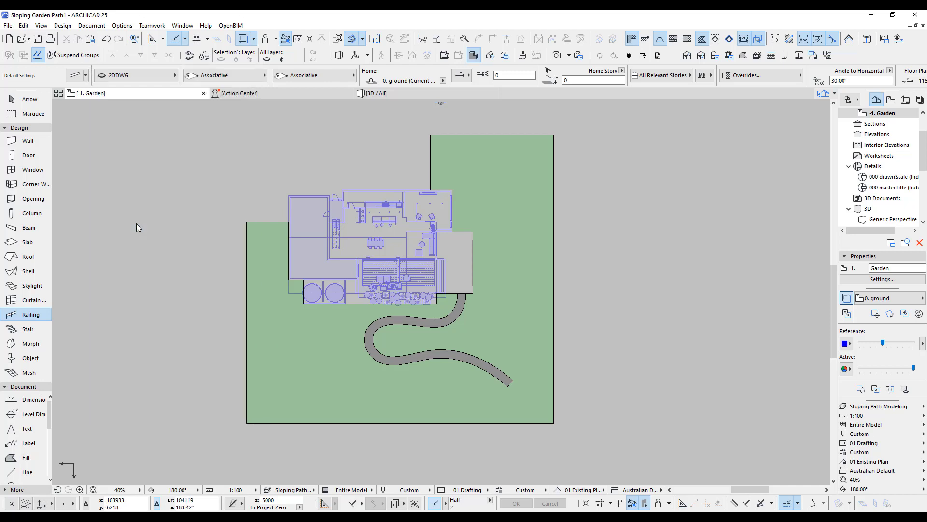
Step: Set the railing's rails to Profiled Rail 25 using the APath 1 profile at height 0
{"action": "double_click", "coordinate": [30, 317]}
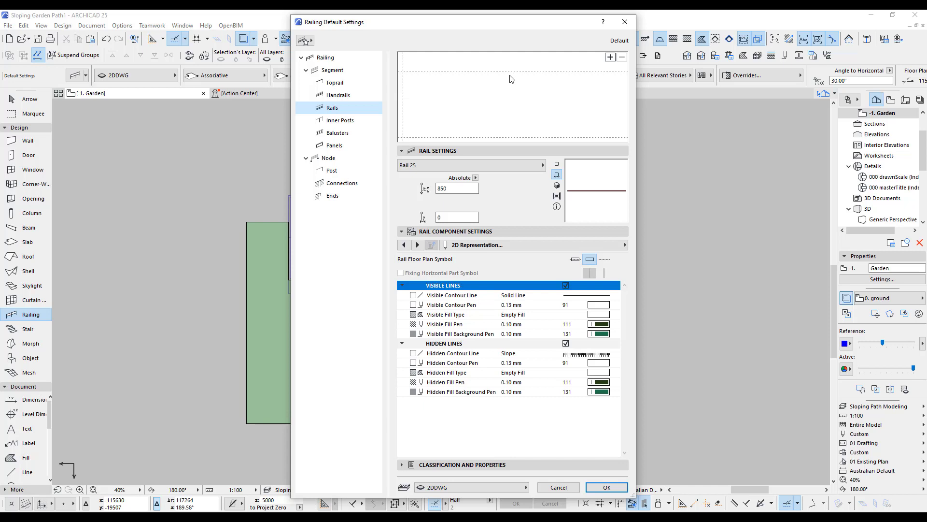
{"action": "left_click", "coordinate": [327, 58]}
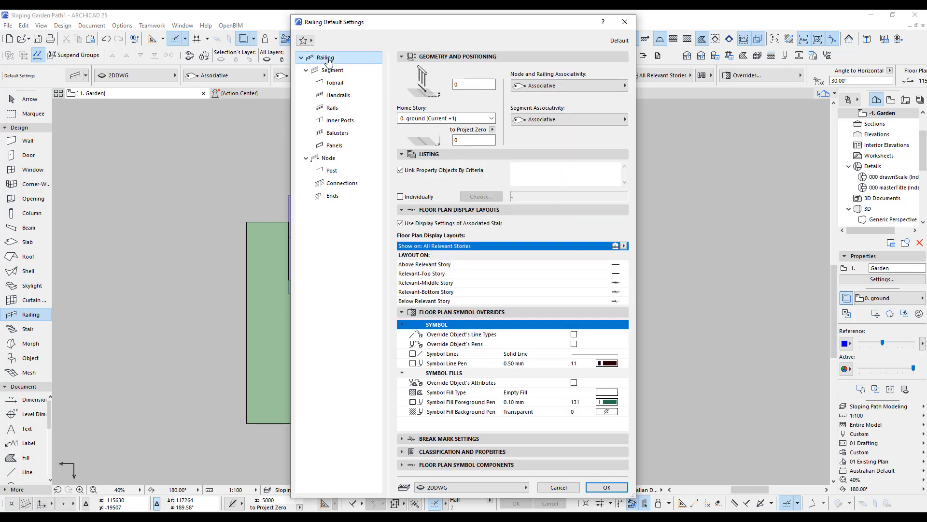
{"action": "left_click", "coordinate": [332, 108]}
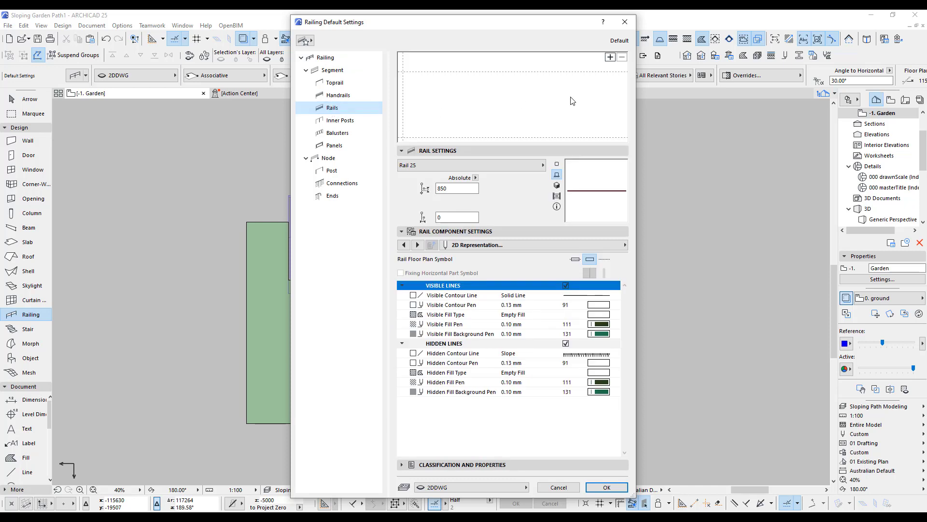
{"action": "left_click_drag", "start_coordinate": [486, 92], "coordinate": [453, 134]}
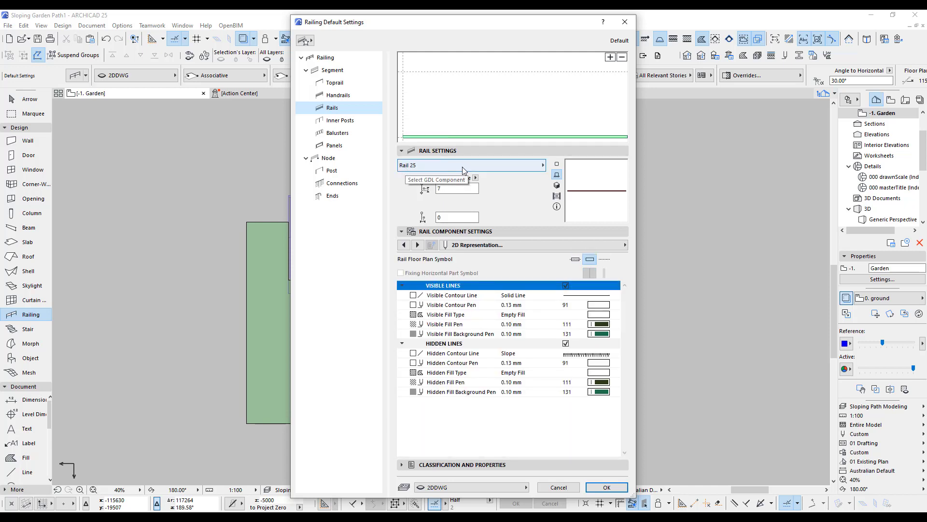
{"action": "left_click", "coordinate": [526, 164]}
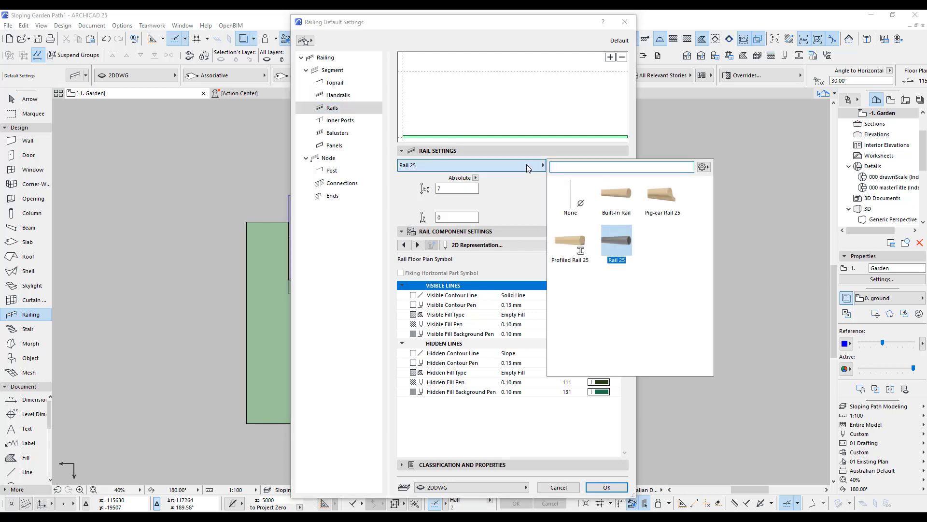
{"action": "left_click", "coordinate": [575, 254]}
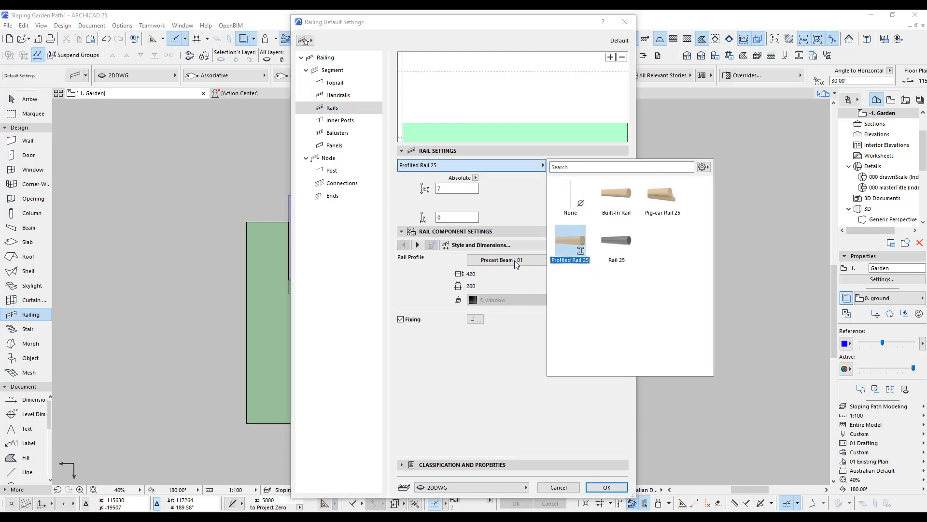
{"action": "left_click", "coordinate": [516, 264]}
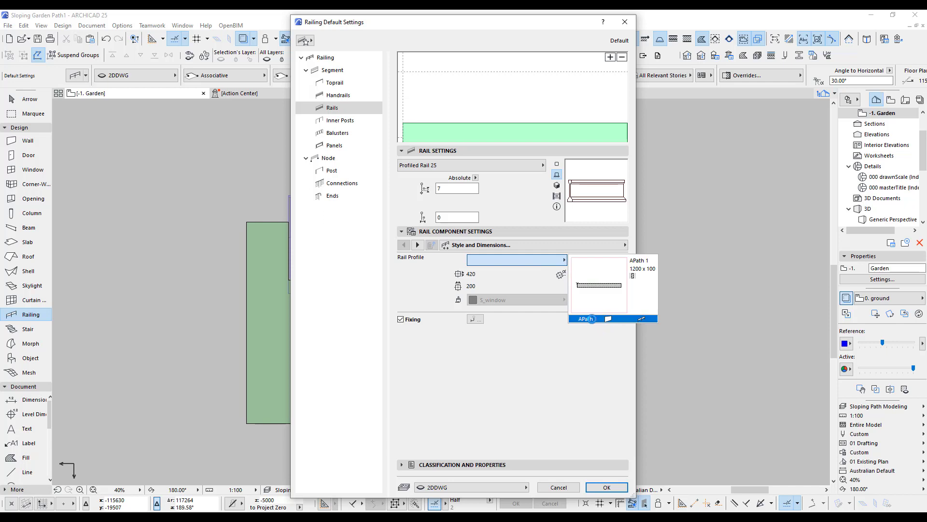
{"action": "left_click", "coordinate": [592, 319]}
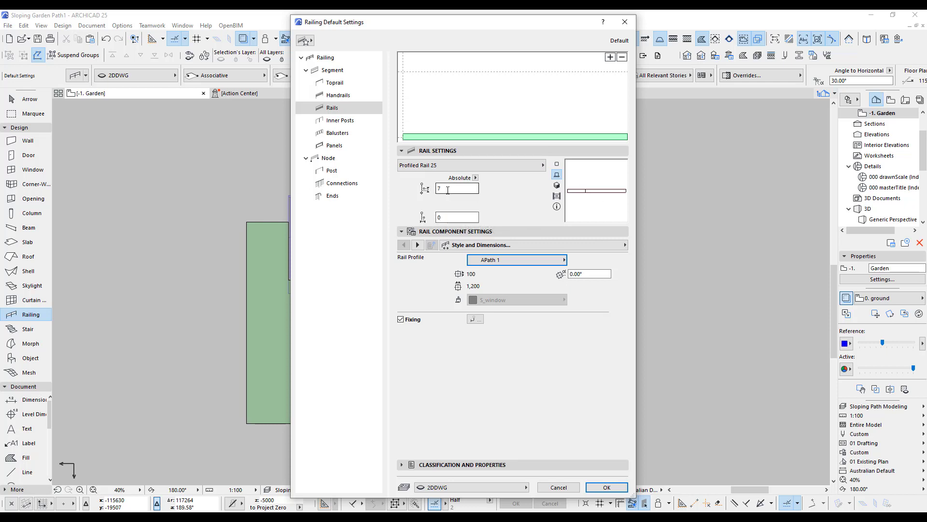
{"action": "left_click", "coordinate": [443, 187]}
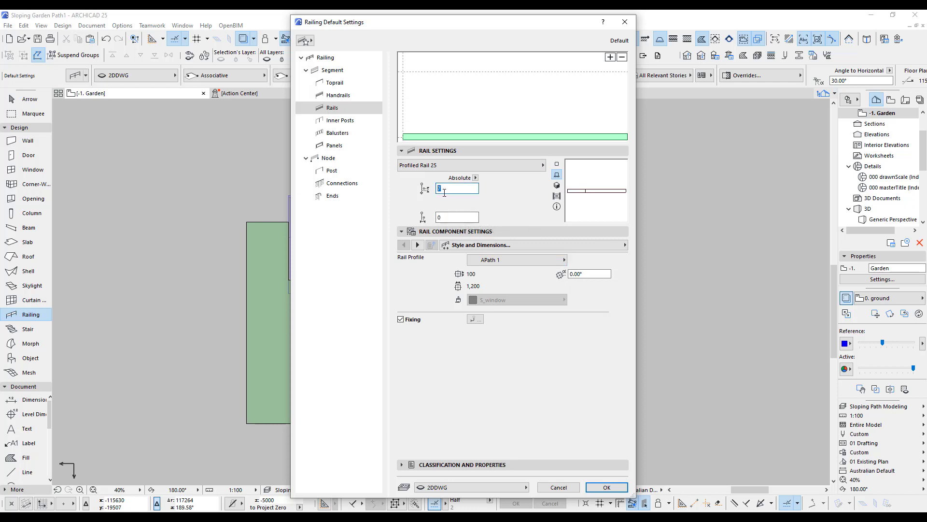
Step: Turn off the rail fixings and override the rail surface with Paint-01
{"action": "left_click", "coordinate": [401, 319]}
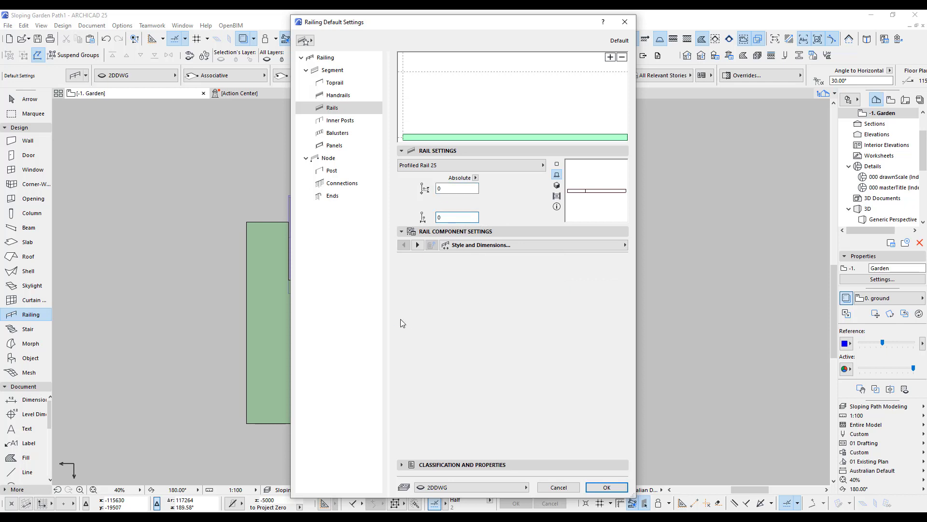
{"action": "left_click", "coordinate": [418, 245]}
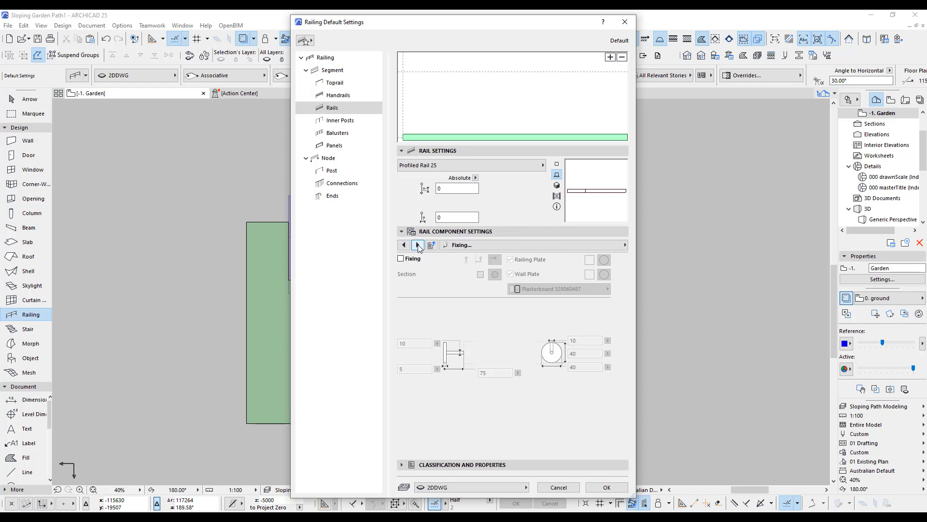
{"action": "left_click", "coordinate": [418, 245]}
{"action": "left_click", "coordinate": [419, 245]}
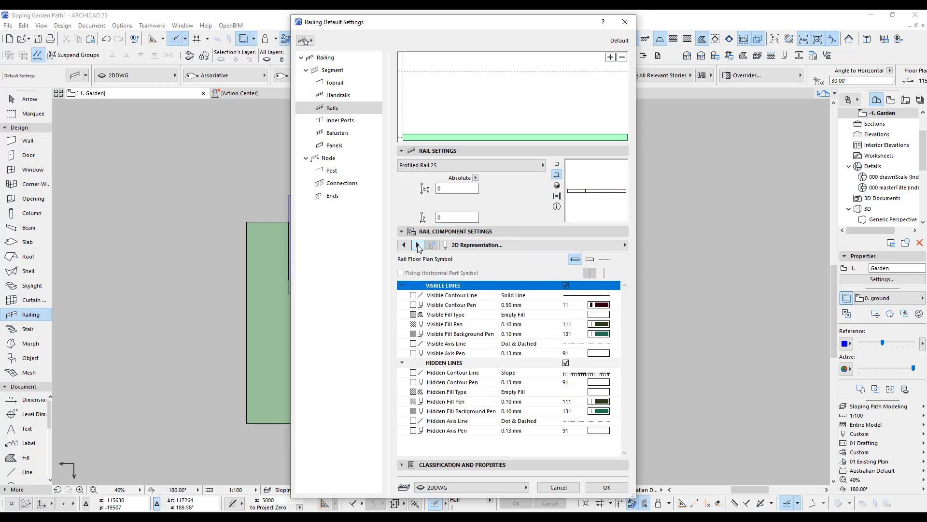
{"action": "left_click", "coordinate": [418, 245]}
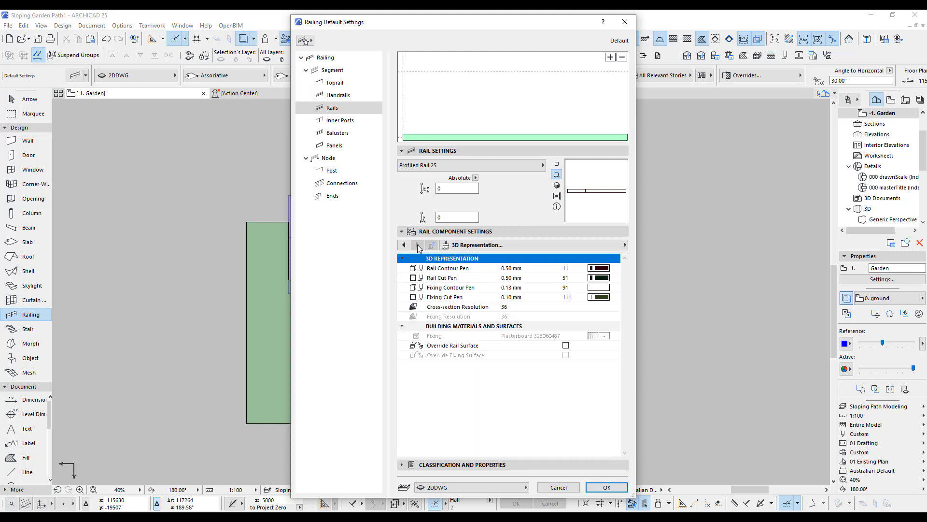
{"action": "left_click", "coordinate": [566, 345]}
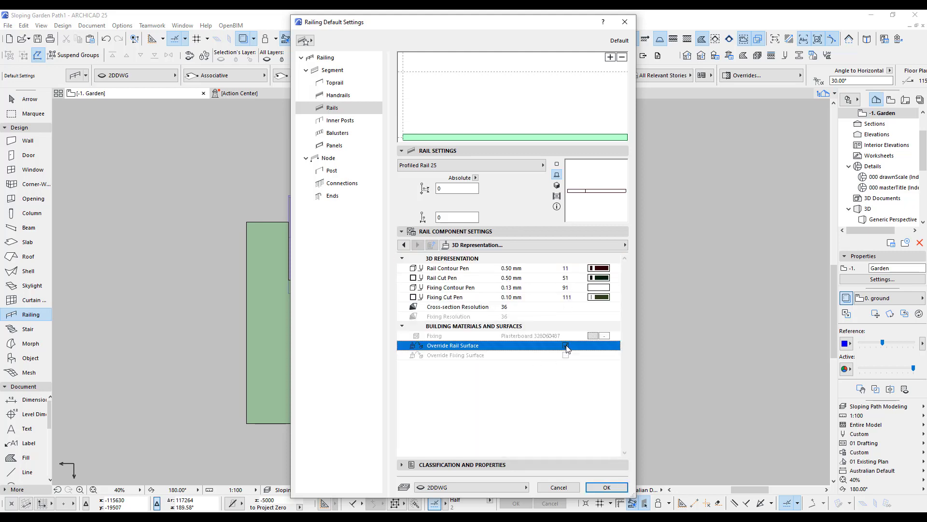
{"action": "left_click", "coordinate": [606, 365]}
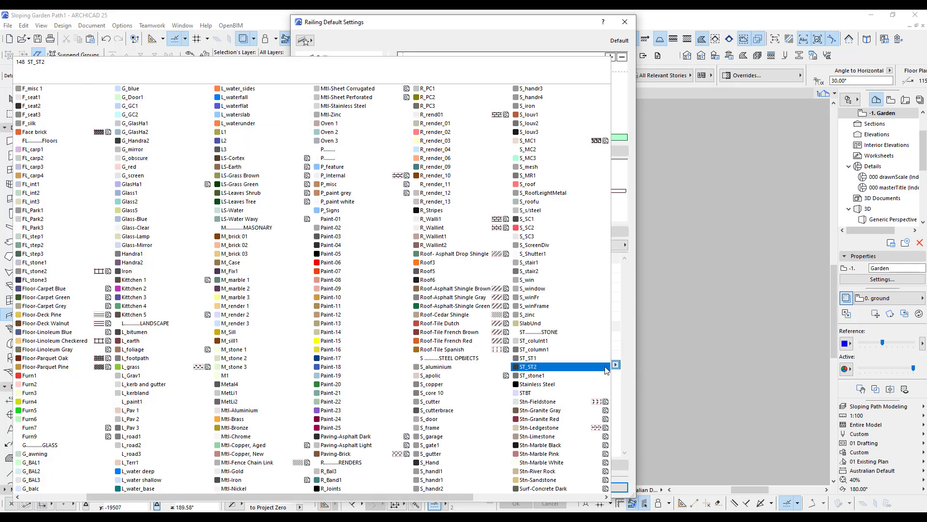
{"action": "left_click", "coordinate": [338, 221]}
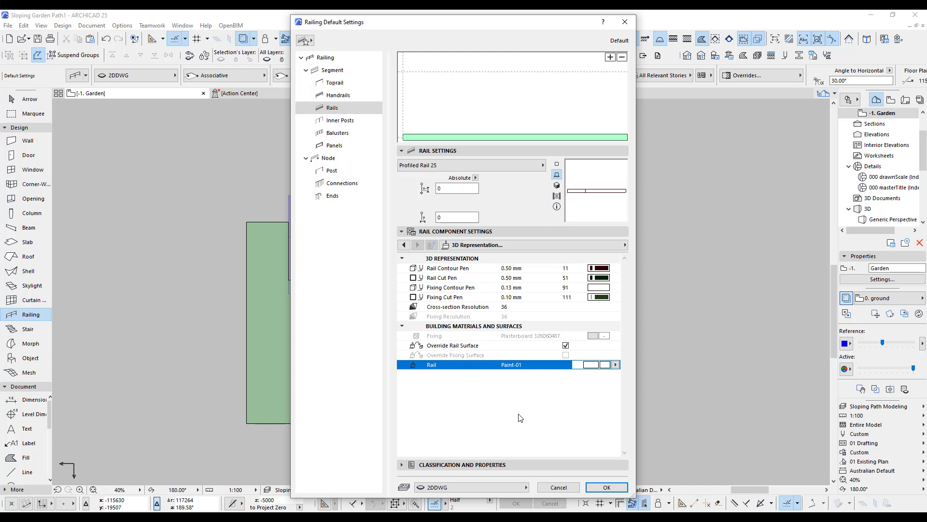
Step: Put the railing on the ARCHICAD Layer and confirm the railing defaults
{"action": "left_click", "coordinate": [485, 486]}
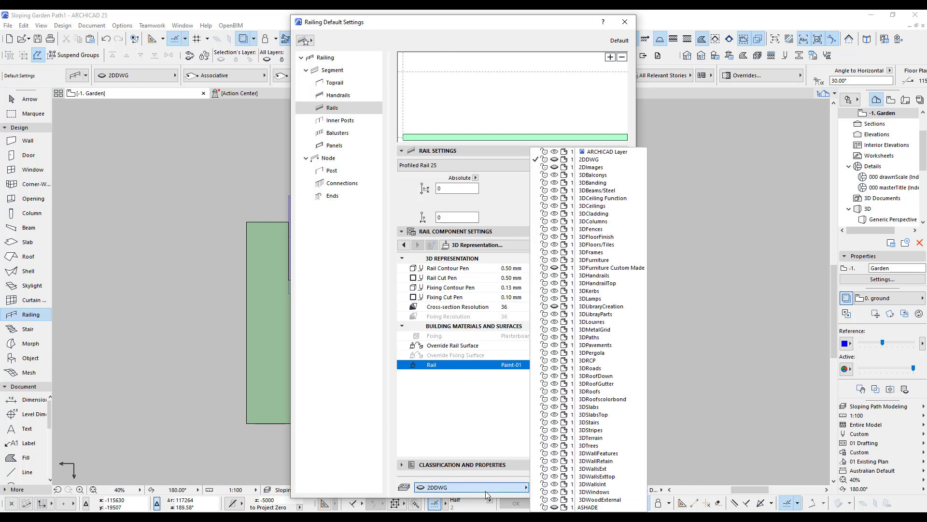
{"action": "left_click", "coordinate": [608, 152]}
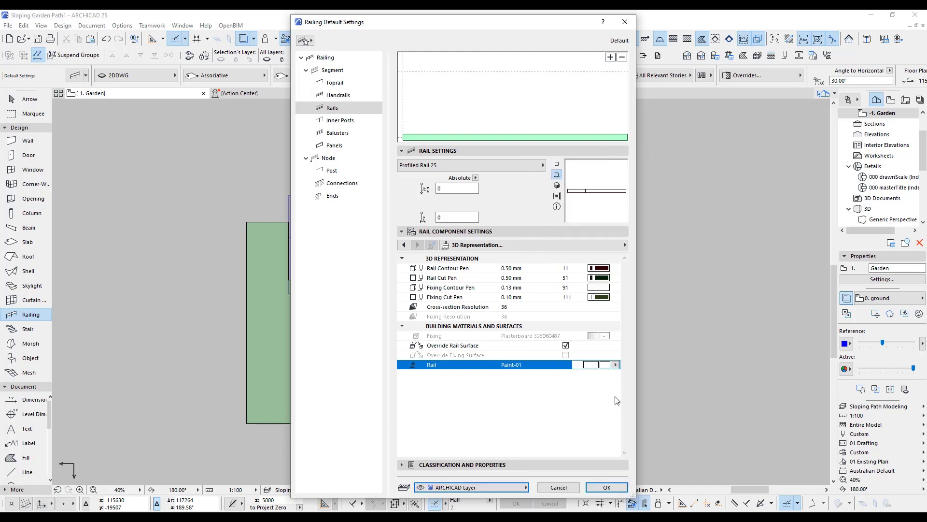
{"action": "left_click", "coordinate": [607, 488]}
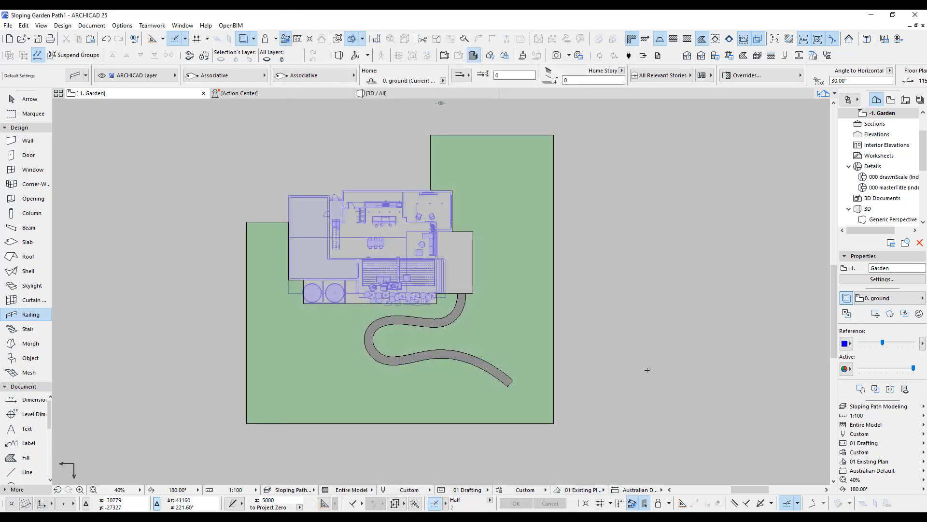
Step: Show the garden path in 3D and keep both Info Box linkage options Associative
{"action": "key", "text": "F3"}
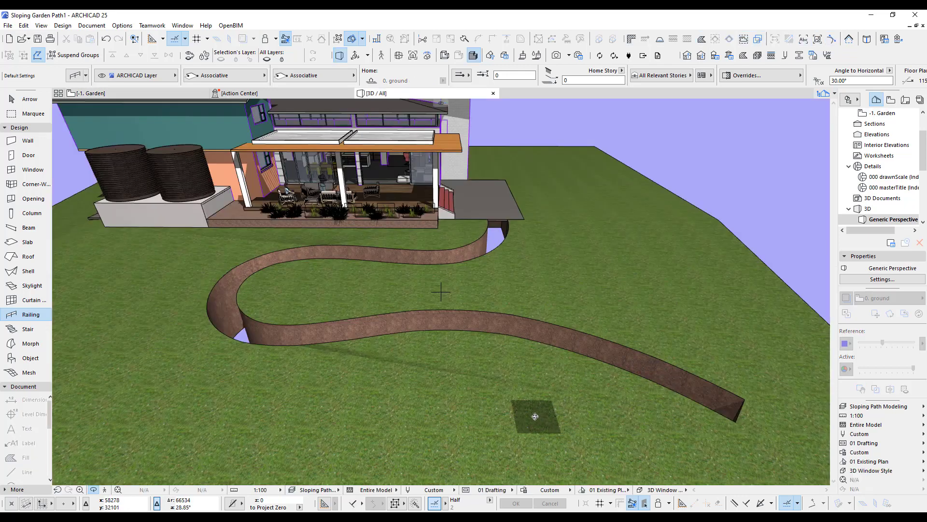
{"action": "middle_click_drag", "start_coordinate": [527, 414], "coordinate": [575, 370], "text": "shift"}
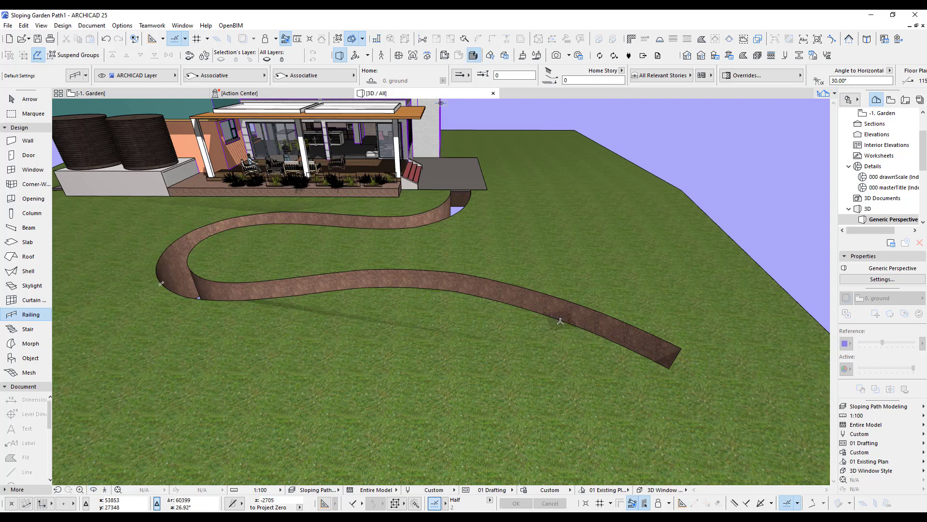
{"action": "left_click", "coordinate": [236, 77]}
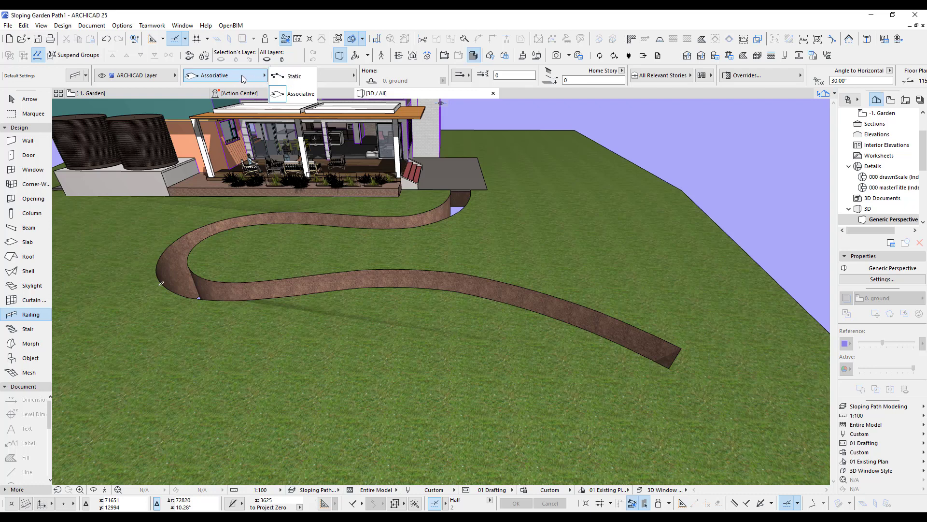
{"action": "left_click", "coordinate": [289, 96]}
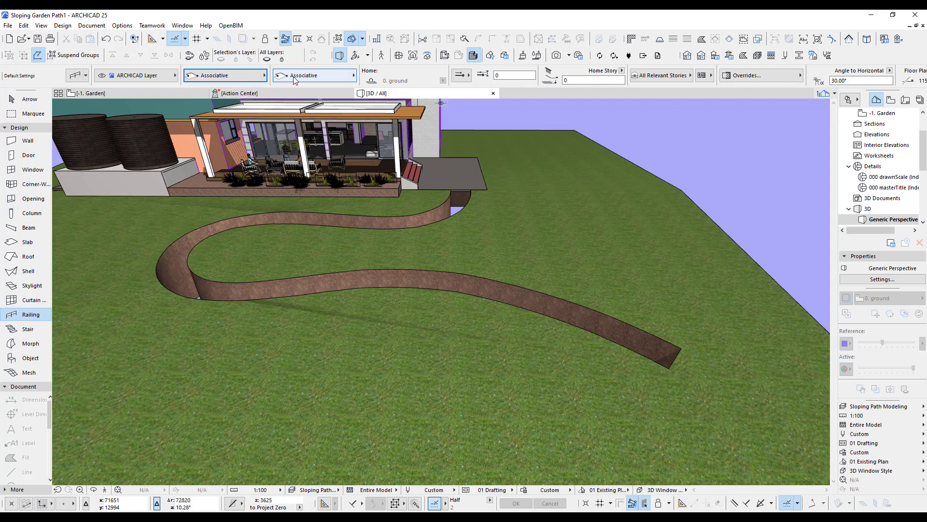
{"action": "left_click", "coordinate": [296, 79]}
{"action": "left_click", "coordinate": [372, 92]}
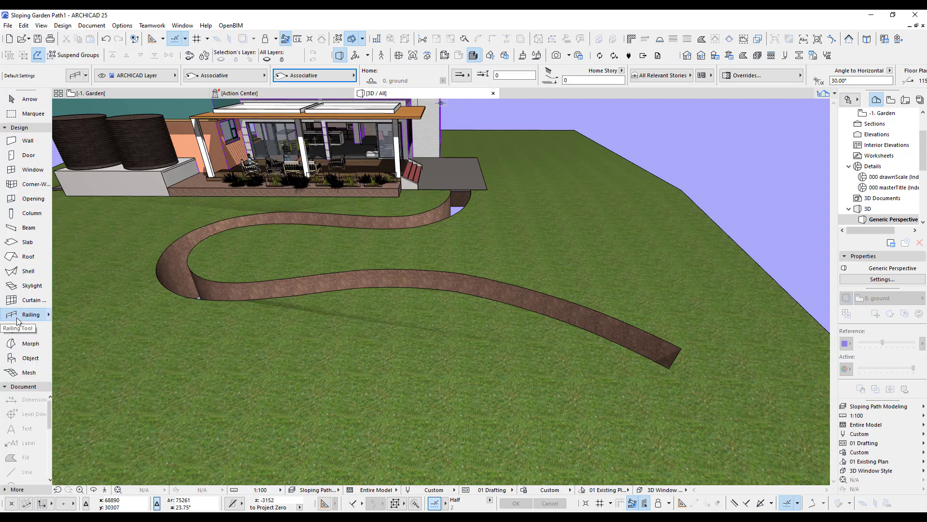
Step: Start the railing at the path's end and place points along the path edge
{"action": "scroll", "coordinate": [685, 361], "scroll_direction": "up", "scroll_amount": 3}
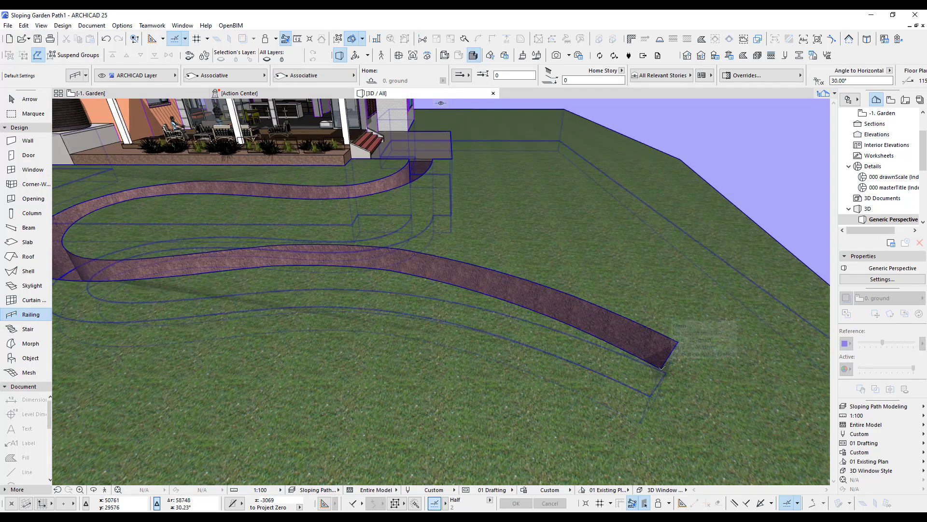
{"action": "left_click", "coordinate": [661, 368]}
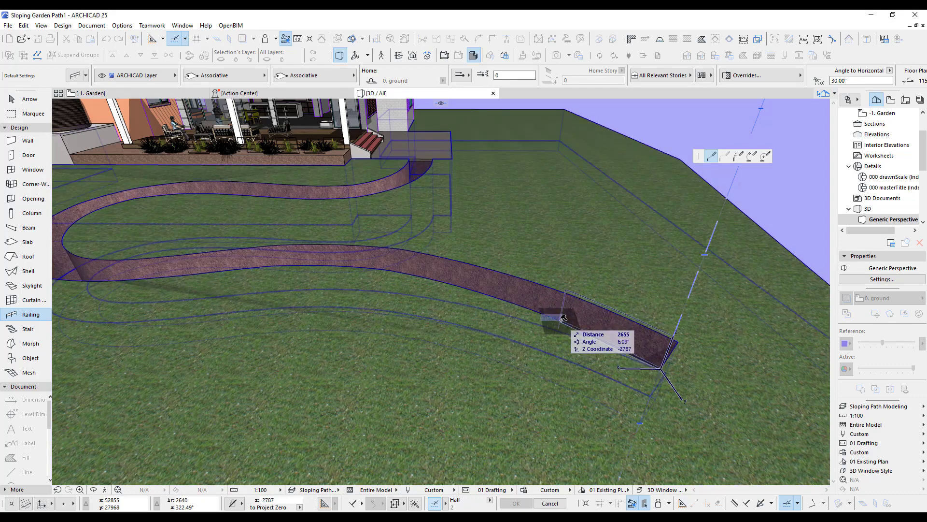
{"action": "scroll", "coordinate": [563, 318], "scroll_direction": "up", "scroll_amount": 5}
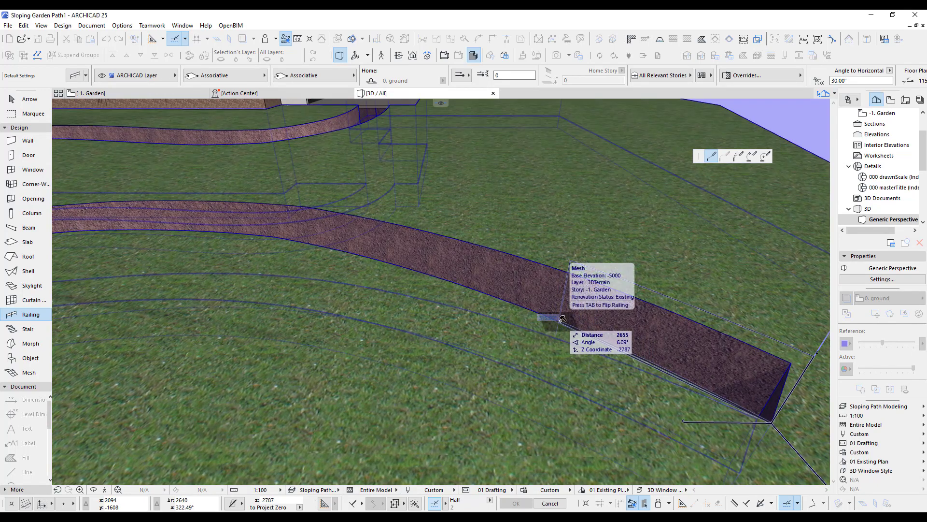
{"action": "left_click", "coordinate": [560, 320]}
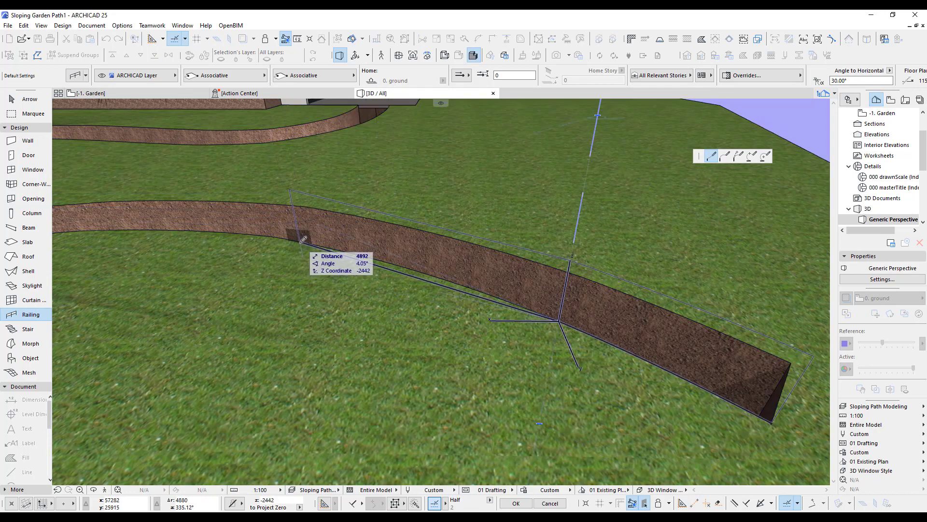
{"action": "left_click", "coordinate": [291, 235]}
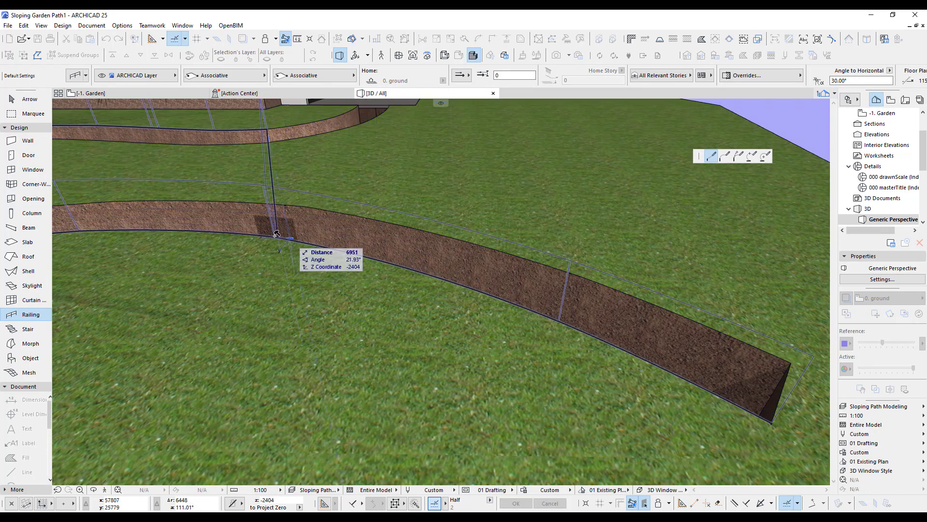
{"action": "left_click", "coordinate": [276, 233]}
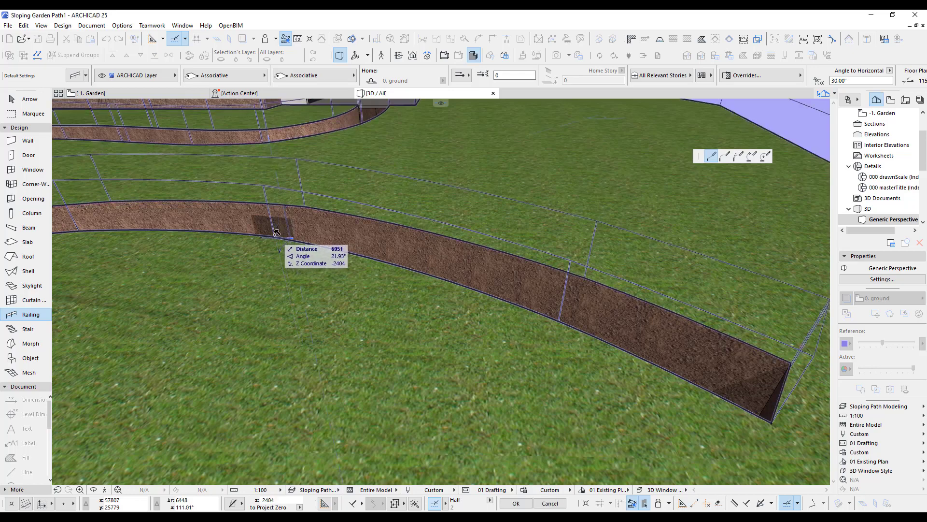
{"action": "left_click", "coordinate": [274, 238]}
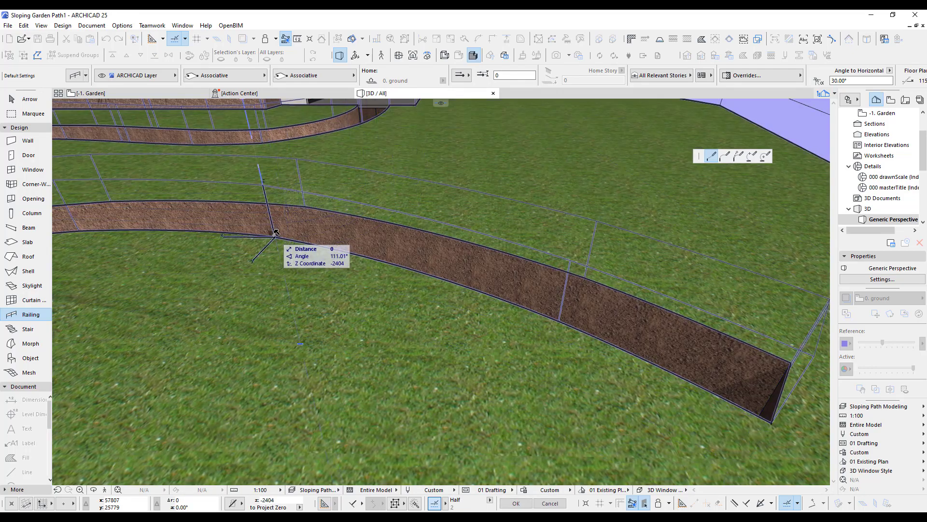
{"action": "scroll", "coordinate": [274, 242], "scroll_direction": "down", "scroll_amount": 2}
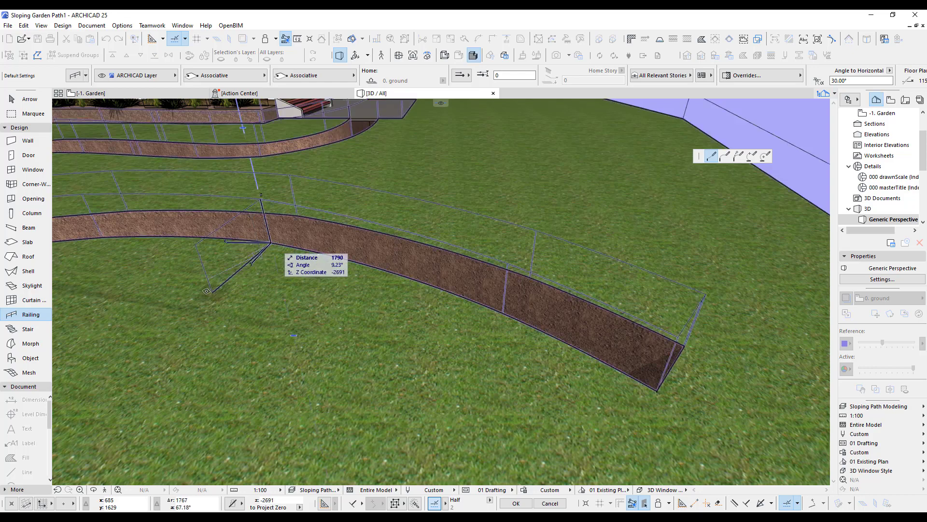
{"action": "middle_click_drag", "start_coordinate": [208, 290], "coordinate": [577, 347]}
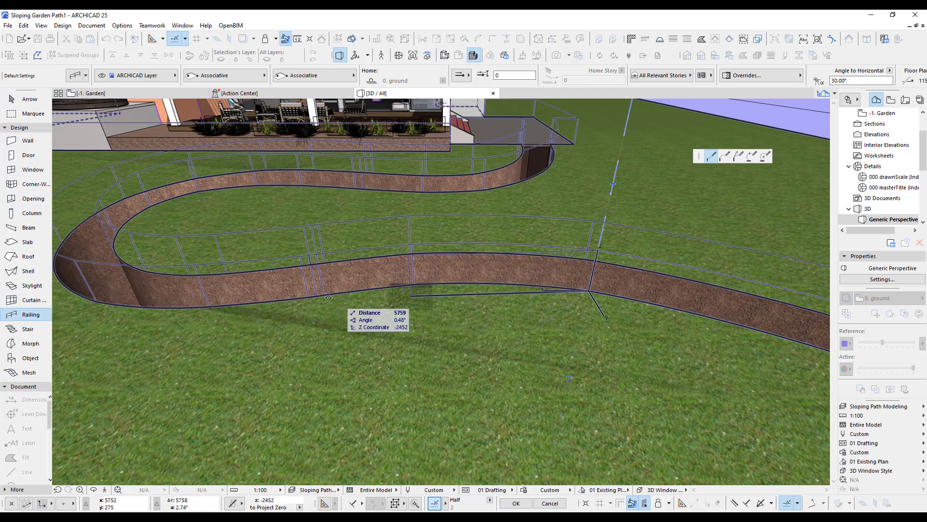
Step: Add railing points along the left edge and near the steps, then finish the railing
{"action": "left_click", "coordinate": [205, 309]}
{"action": "scroll", "coordinate": [437, 312], "scroll_direction": "up", "scroll_amount": 2}
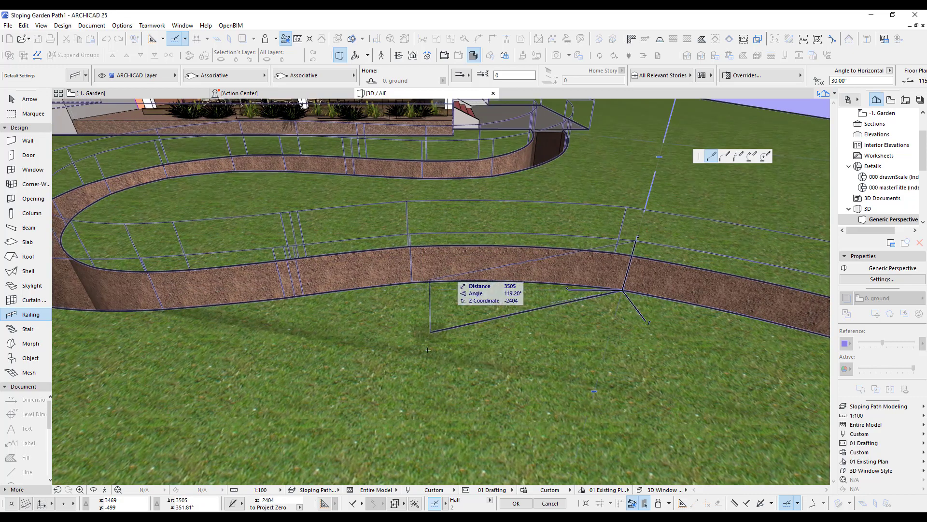
{"action": "left_click", "coordinate": [416, 279]}
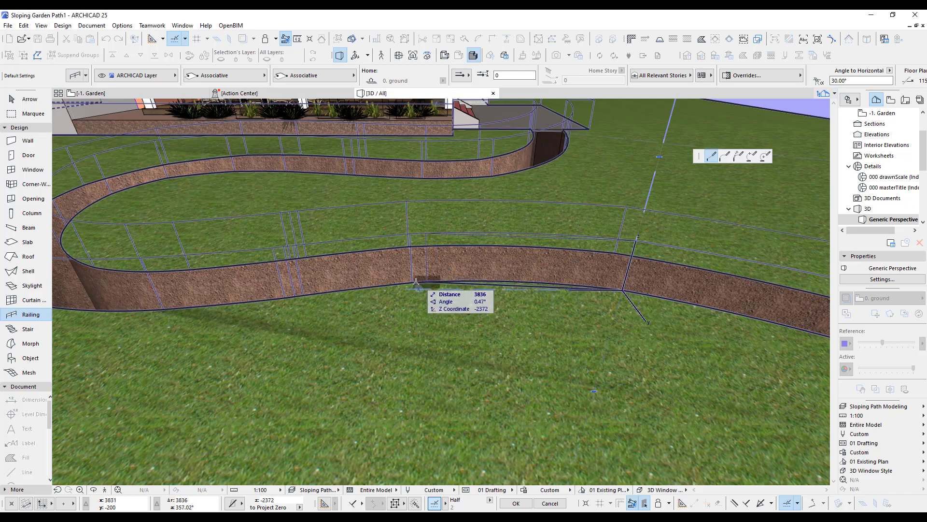
{"action": "scroll", "coordinate": [414, 280], "scroll_direction": "down", "scroll_amount": 2}
{"action": "scroll", "coordinate": [319, 304], "scroll_direction": "up", "scroll_amount": 3}
{"action": "scroll", "coordinate": [319, 309], "scroll_direction": "down", "scroll_amount": 5}
{"action": "scroll", "coordinate": [775, 450], "scroll_direction": "up", "scroll_amount": 5}
{"action": "scroll", "coordinate": [290, 300], "scroll_direction": "down", "scroll_amount": 2}
{"action": "scroll", "coordinate": [445, 245], "scroll_direction": "up", "scroll_amount": 4}
{"action": "scroll", "coordinate": [477, 284], "scroll_direction": "down", "scroll_amount": 2}
{"action": "scroll", "coordinate": [290, 256], "scroll_direction": "down", "scroll_amount": 3}
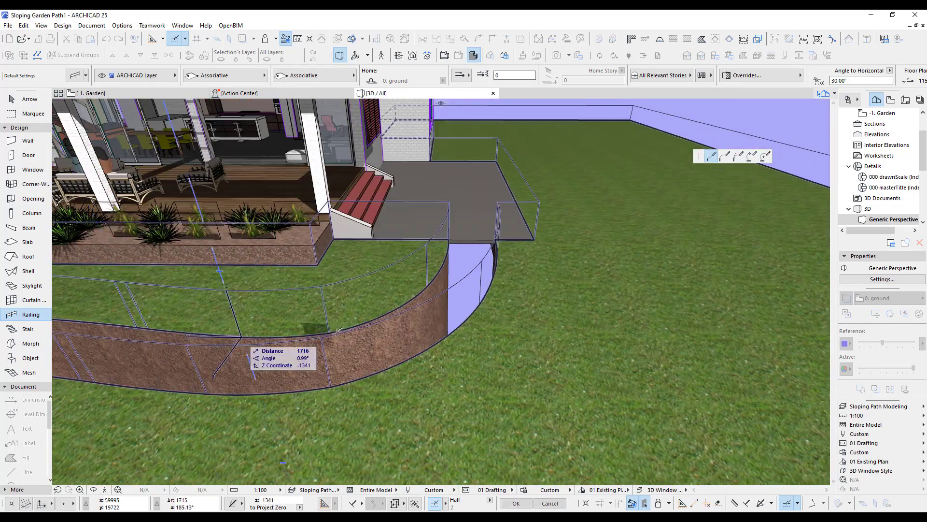
{"action": "scroll", "coordinate": [252, 338], "scroll_direction": "up", "scroll_amount": 2}
{"action": "left_click", "coordinate": [252, 342]}
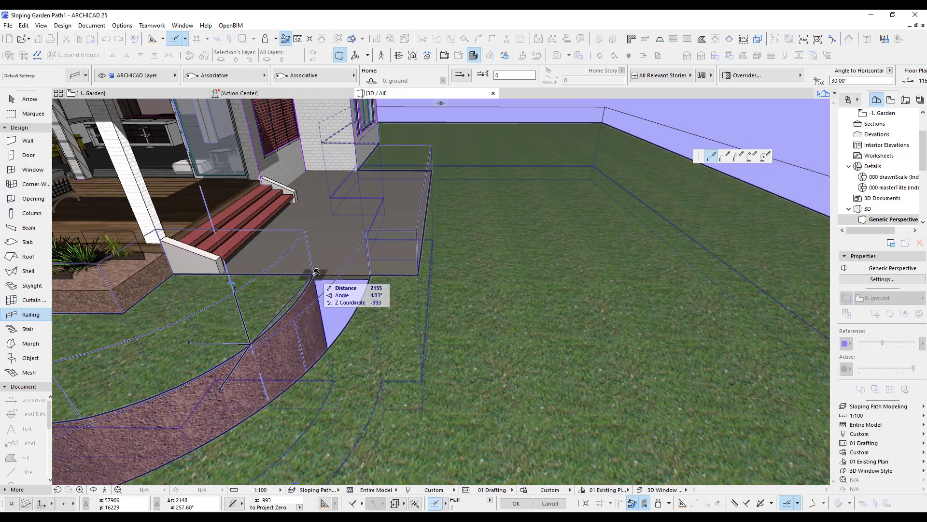
{"action": "double_click", "coordinate": [315, 271]}
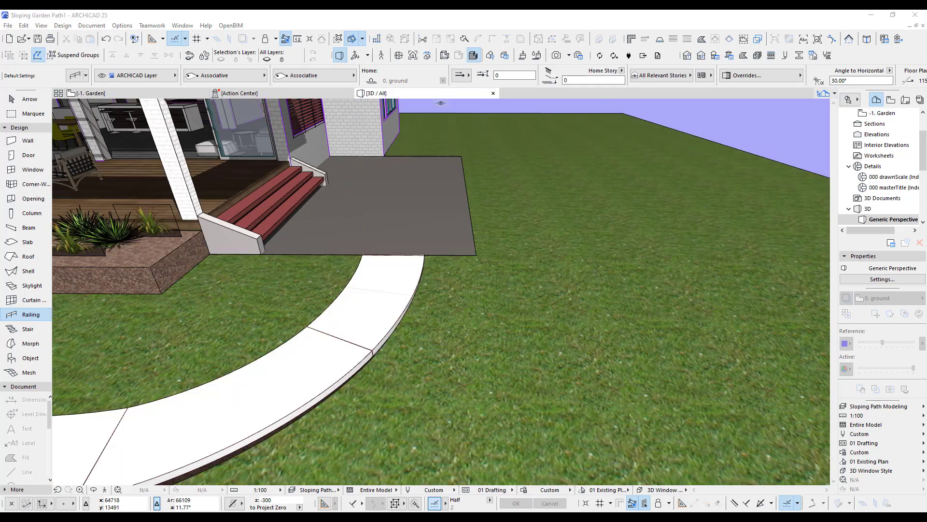
Step: Pan and orbit the 3D view to inspect the whole winding path around the house
{"action": "scroll", "coordinate": [586, 269], "scroll_direction": "down", "scroll_amount": 10}
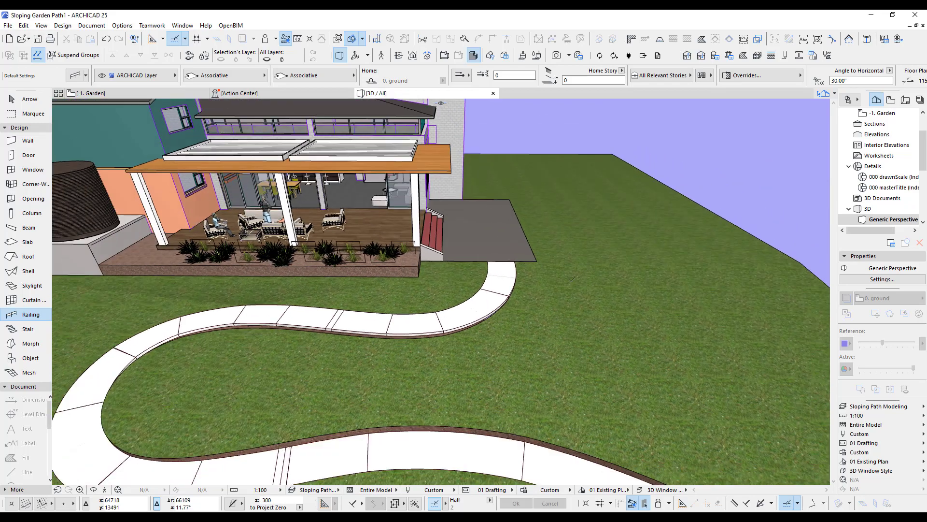
{"action": "middle_click_drag", "start_coordinate": [570, 279], "coordinate": [459, 301]}
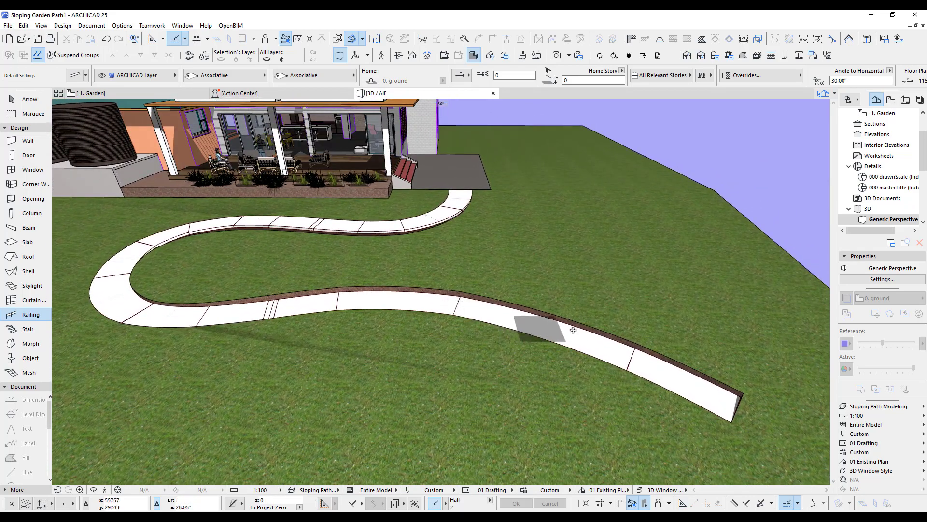
{"action": "middle_click_drag", "start_coordinate": [621, 348], "coordinate": [527, 315], "text": "shift"}
{"action": "scroll", "coordinate": [526, 315], "scroll_direction": "up", "scroll_amount": 5}
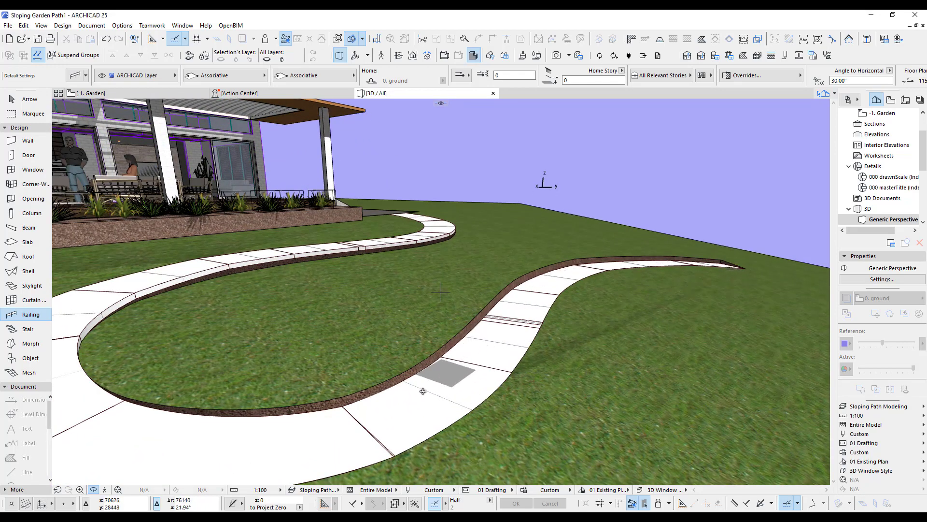
{"action": "middle_click_drag", "start_coordinate": [225, 437], "coordinate": [485, 388]}
{"action": "middle_click_drag", "start_coordinate": [356, 339], "coordinate": [356, 340], "text": "shift"}
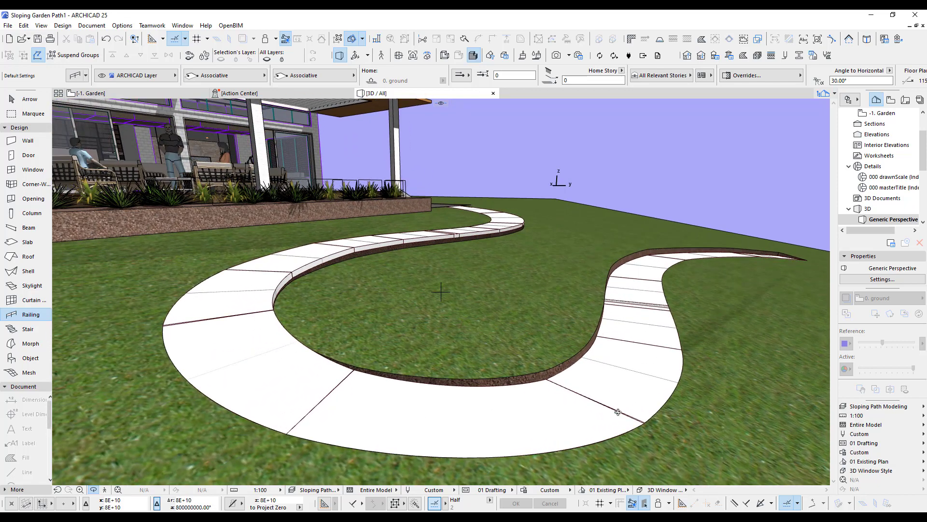
{"action": "middle_click_drag", "start_coordinate": [410, 445], "coordinate": [500, 333], "text": "shift"}
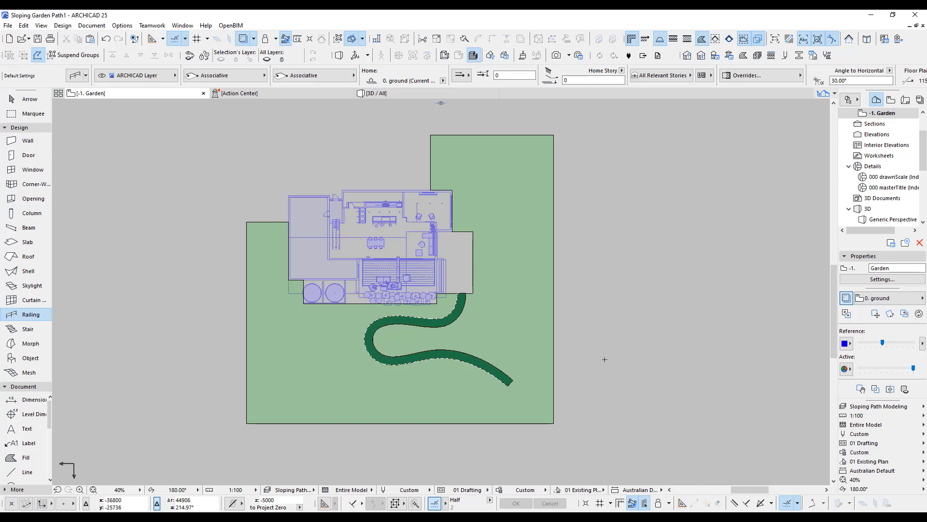
Step: Apply the 3D Render layer combination
{"action": "key", "text": "ctrl+l"}
{"action": "left_click", "coordinate": [363, 143]}
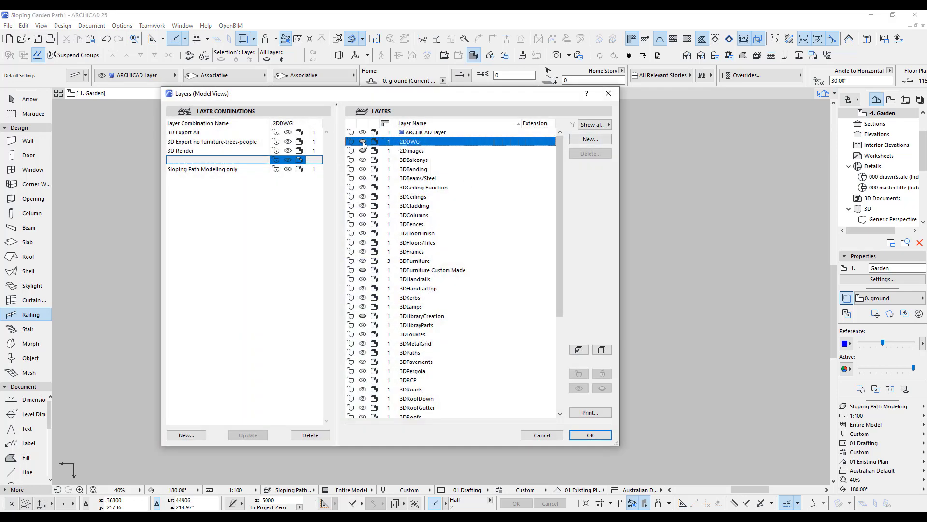
{"action": "left_click", "coordinate": [589, 437]}
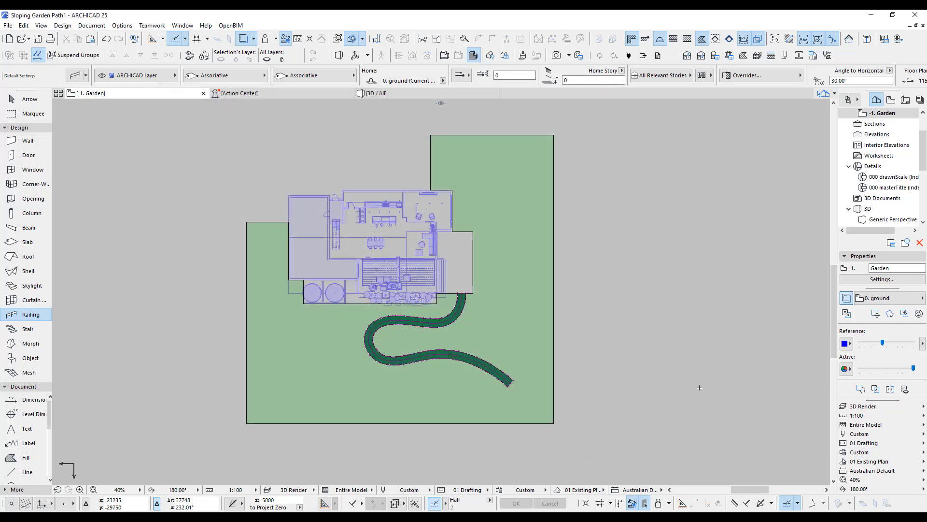
Step: Make the 2DImages layer visible and zoom to the stone-paving images
{"action": "key", "text": "ctrl+l"}
{"action": "left_click", "coordinate": [363, 151]}
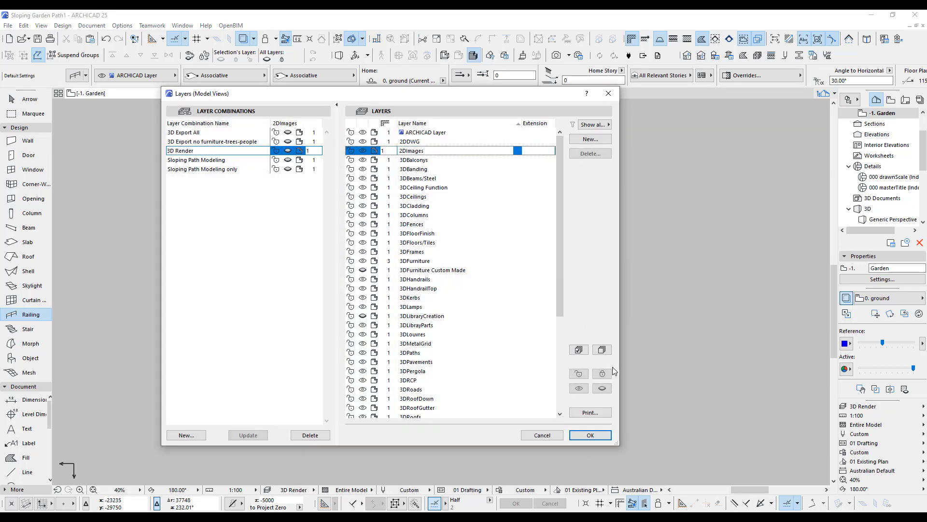
{"action": "left_click", "coordinate": [590, 435]}
{"action": "scroll", "coordinate": [657, 381], "scroll_direction": "up", "scroll_amount": 6}
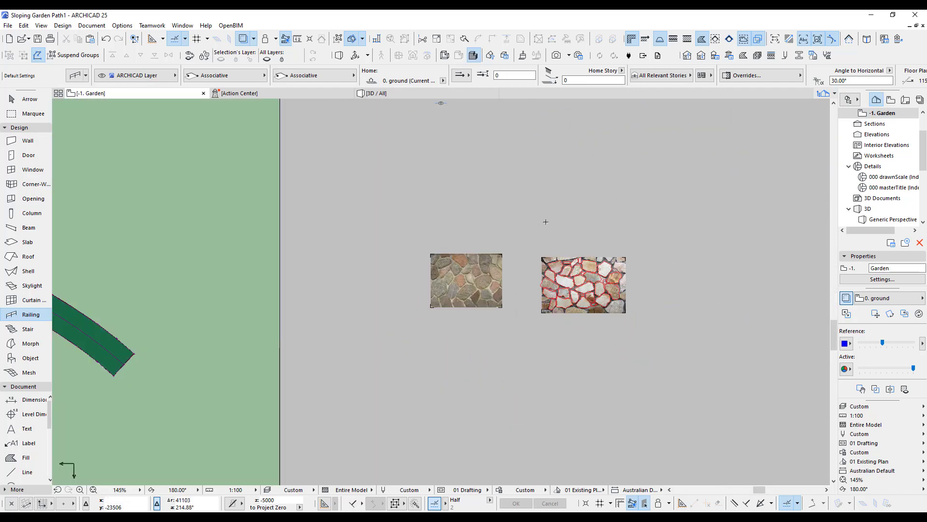
Step: Select the central stone slab, view it alone in 3D, then return to the Garden plan
{"action": "scroll", "coordinate": [515, 260], "scroll_direction": "up", "scroll_amount": 5}
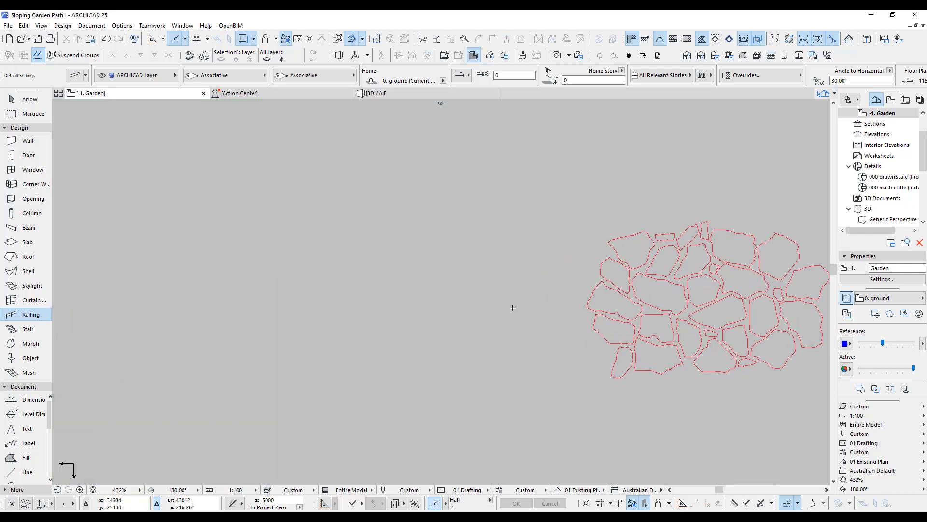
{"action": "key", "text": "Escape"}
{"action": "scroll", "coordinate": [483, 319], "scroll_direction": "down", "scroll_amount": 3}
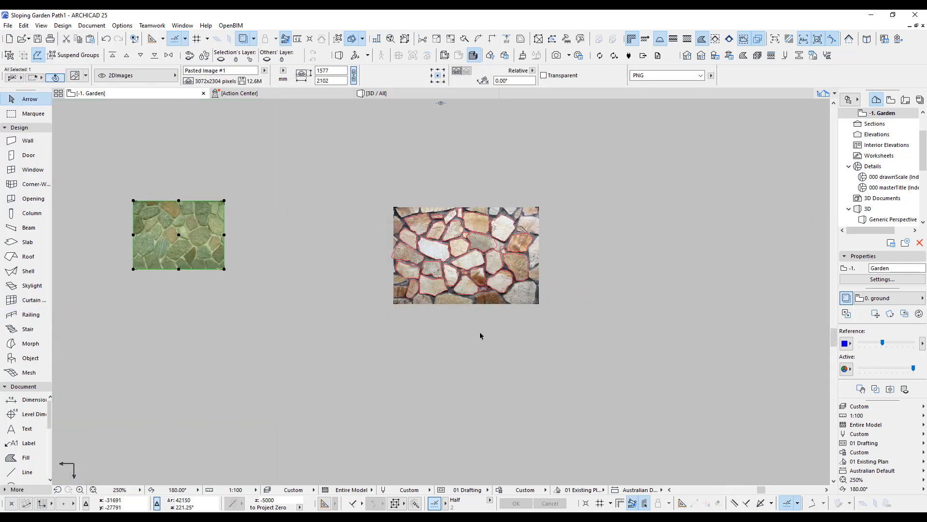
{"action": "scroll", "coordinate": [539, 174], "scroll_direction": "up", "scroll_amount": 3}
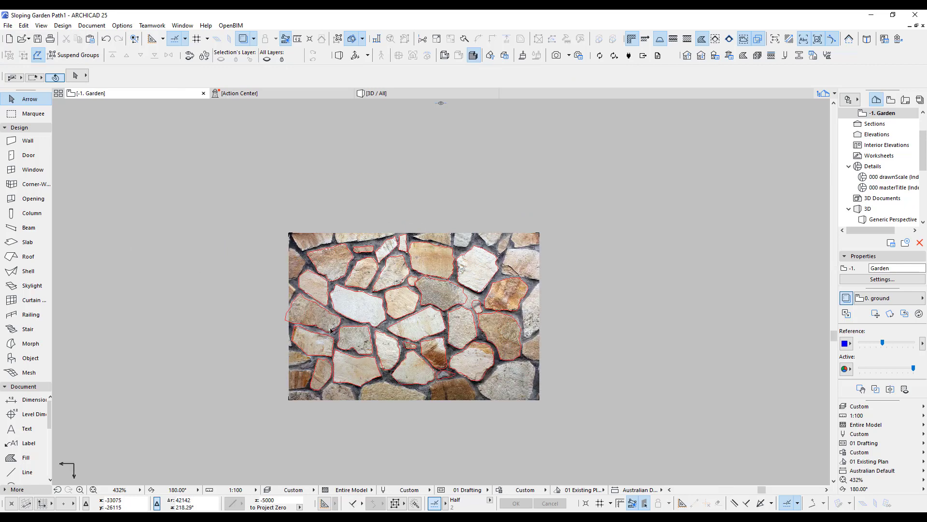
{"action": "scroll", "coordinate": [491, 284], "scroll_direction": "up", "scroll_amount": 7}
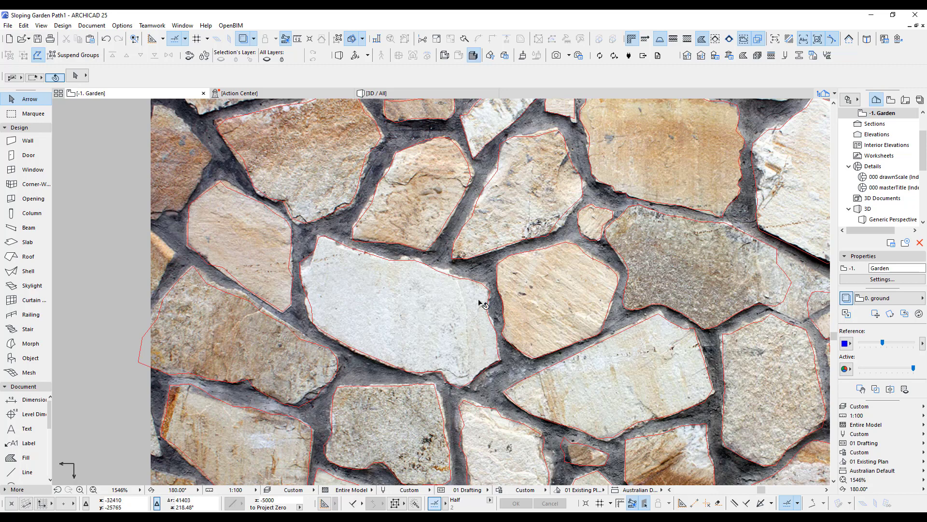
{"action": "key", "text": "ctrl+a"}
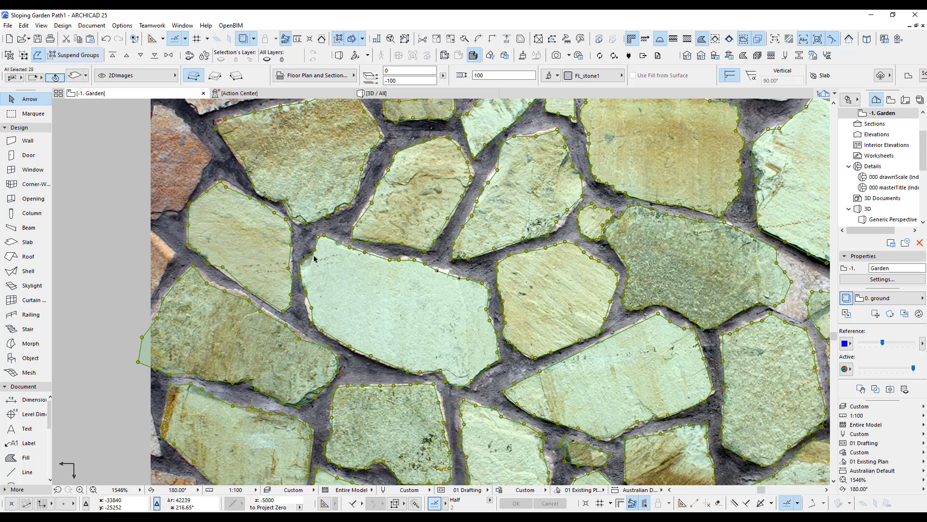
{"action": "left_click", "coordinate": [360, 267]}
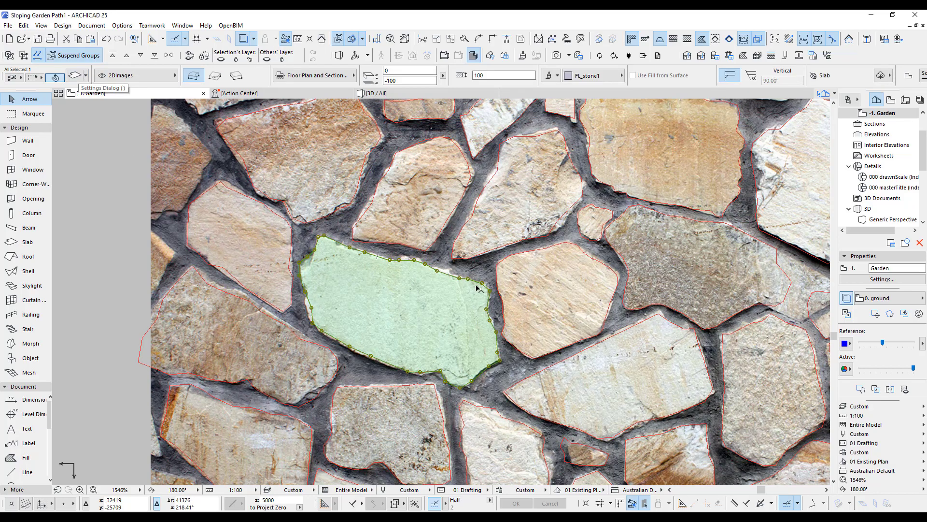
{"action": "key", "text": "F5"}
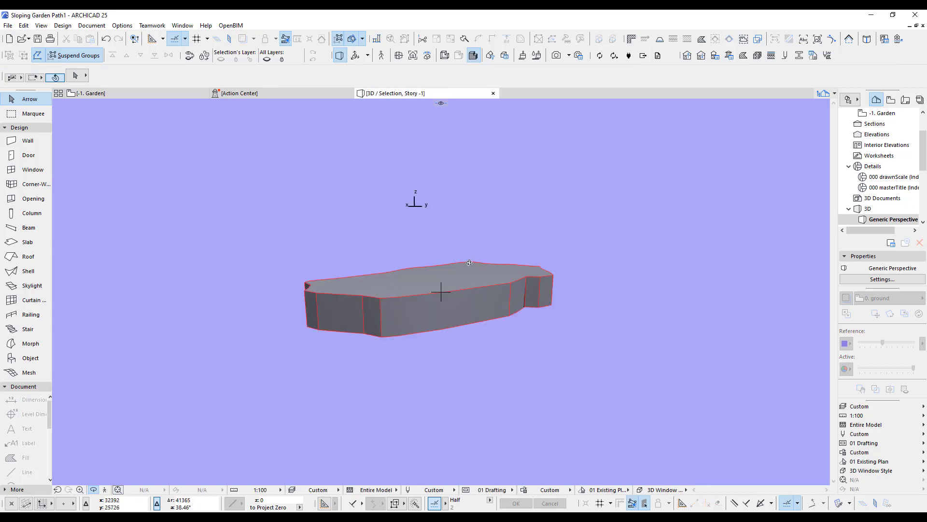
{"action": "key", "text": "F2"}
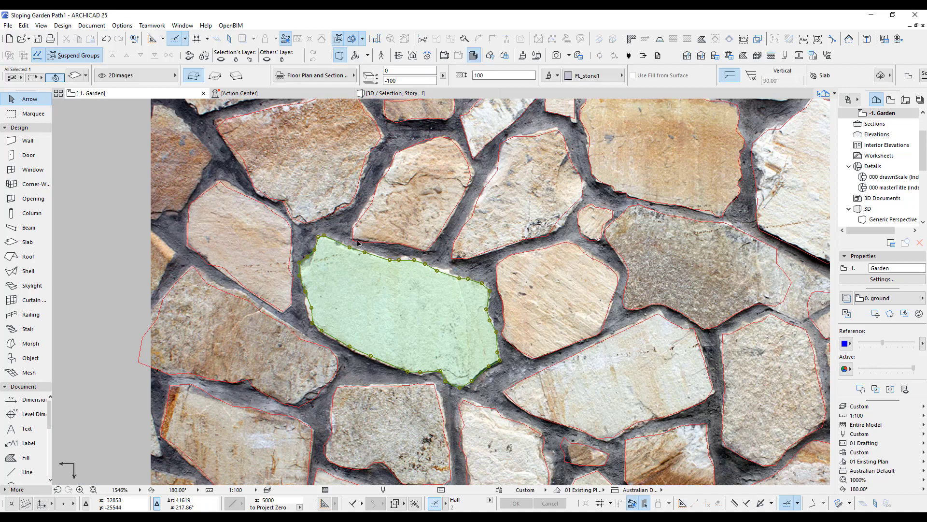
{"action": "scroll", "coordinate": [455, 283], "scroll_direction": "down", "scroll_amount": 3}
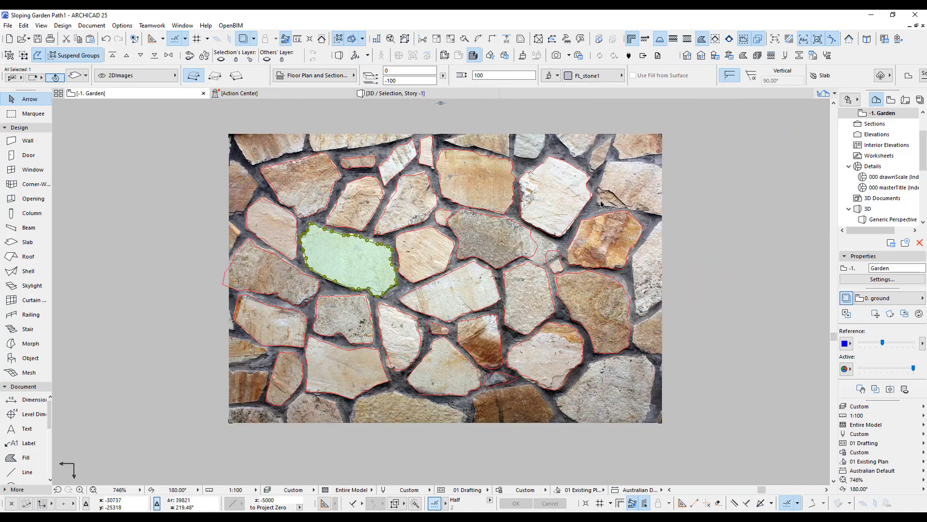
Step: Select all 29 stone slabs, pan to the path, and open Multiply with Ctrl+U
{"action": "left_click", "coordinate": [755, 325]}
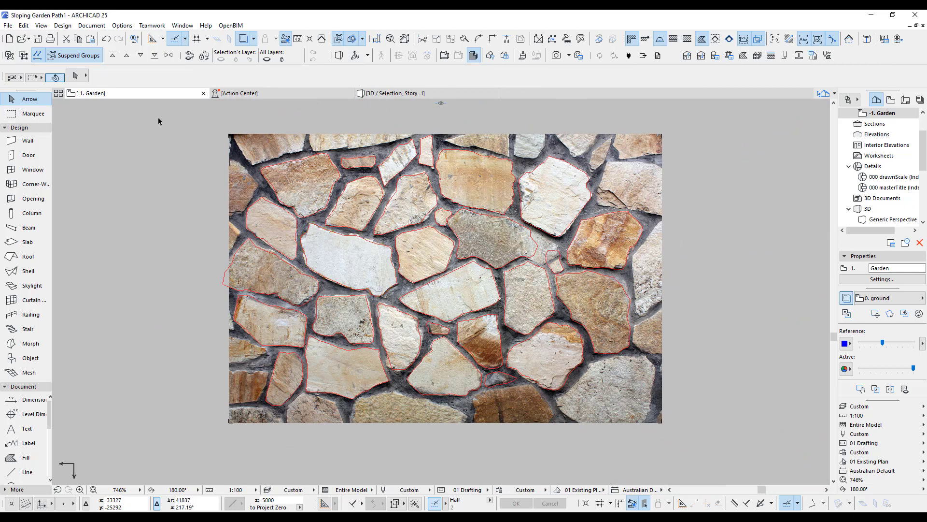
{"action": "left_click", "coordinate": [354, 239]}
{"action": "key", "text": "ctrl+a"}
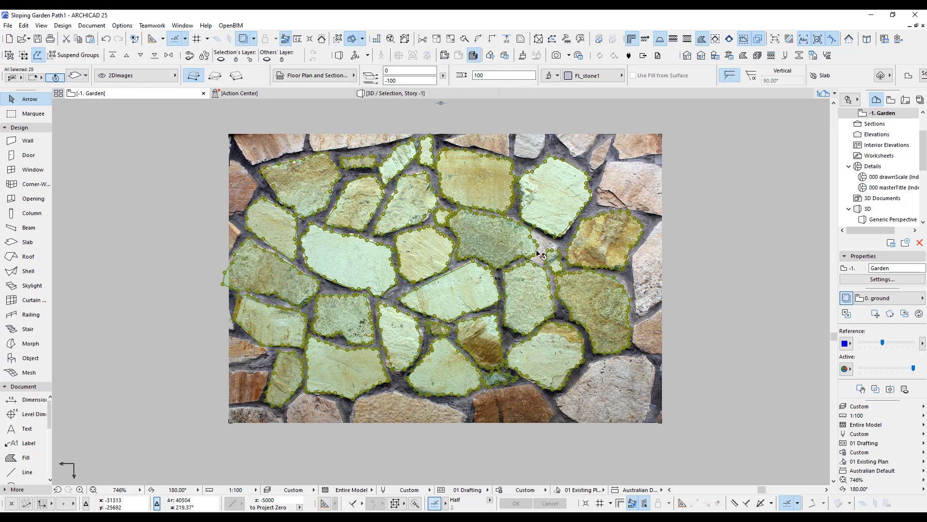
{"action": "scroll", "coordinate": [596, 300], "scroll_direction": "down", "scroll_amount": 10}
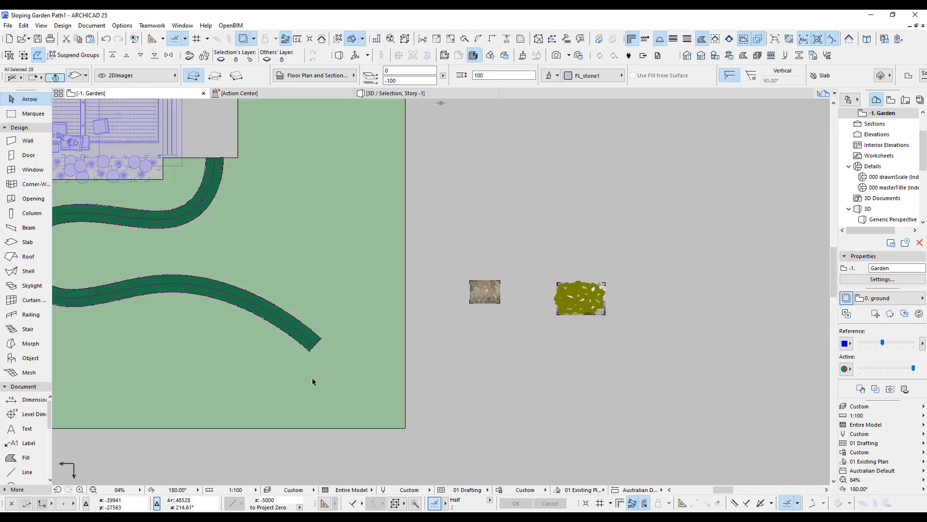
{"action": "middle_click_drag", "start_coordinate": [395, 335], "coordinate": [647, 352]}
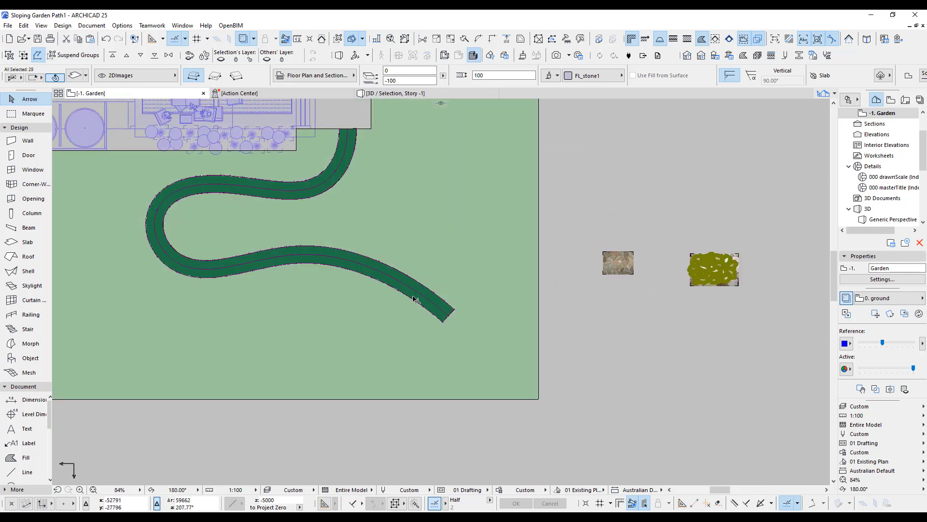
{"action": "middle_click_drag", "start_coordinate": [732, 323], "coordinate": [451, 248]}
{"action": "key", "text": "ctrl+u"}
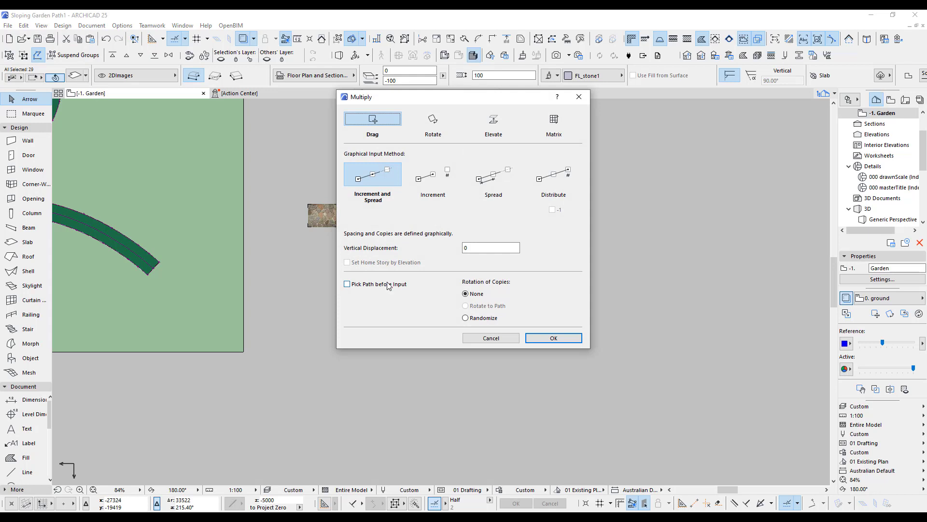
Step: Confirm the Multiply settings and drag out a copy of the stone cluster below the original
{"action": "left_click", "coordinate": [489, 321]}
{"action": "left_click", "coordinate": [554, 338]}
{"action": "key", "text": "F5"}
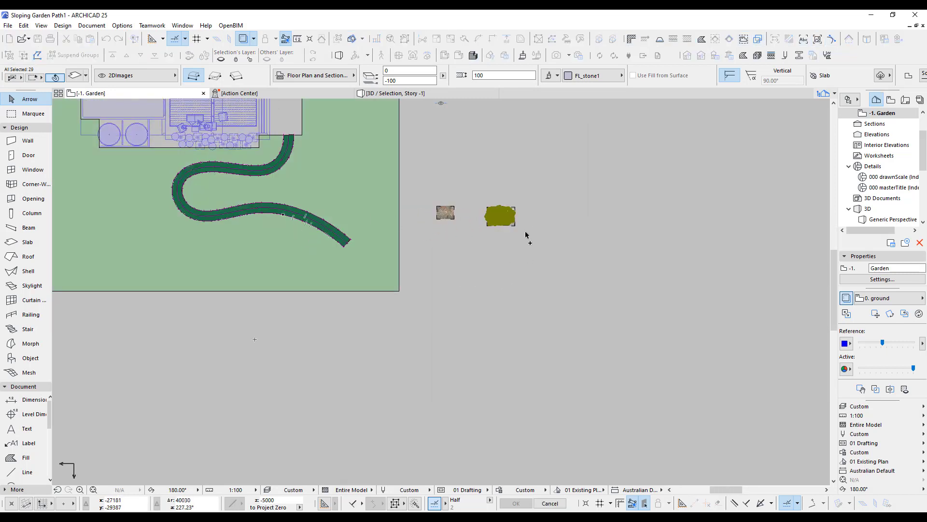
{"action": "left_click_drag", "start_coordinate": [503, 221], "coordinate": [618, 428]}
{"action": "left_click", "coordinate": [647, 358]}
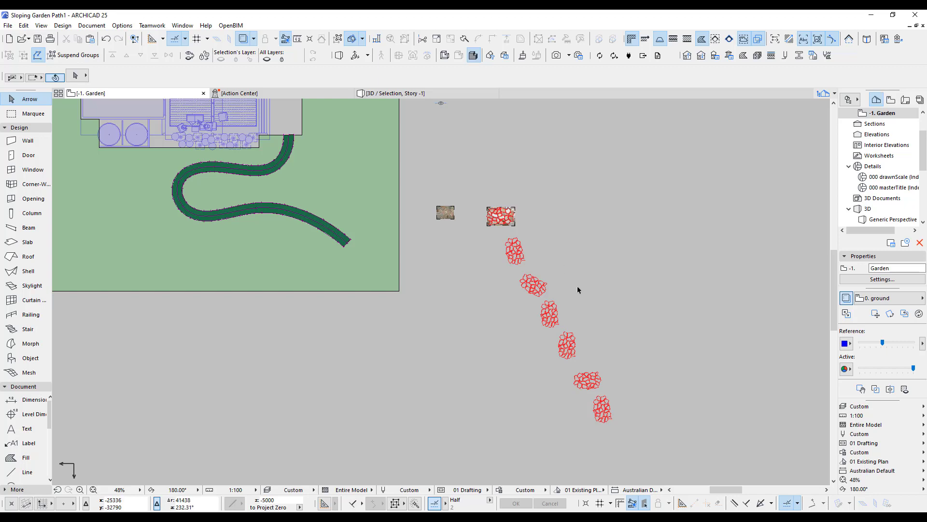
Step: Move the stone cluster copies onto the path beside its curve
{"action": "left_click_drag", "start_coordinate": [549, 320], "coordinate": [178, 193]}
{"action": "left_click", "coordinate": [593, 384]}
{"action": "left_click_drag", "start_coordinate": [593, 384], "coordinate": [239, 214]}
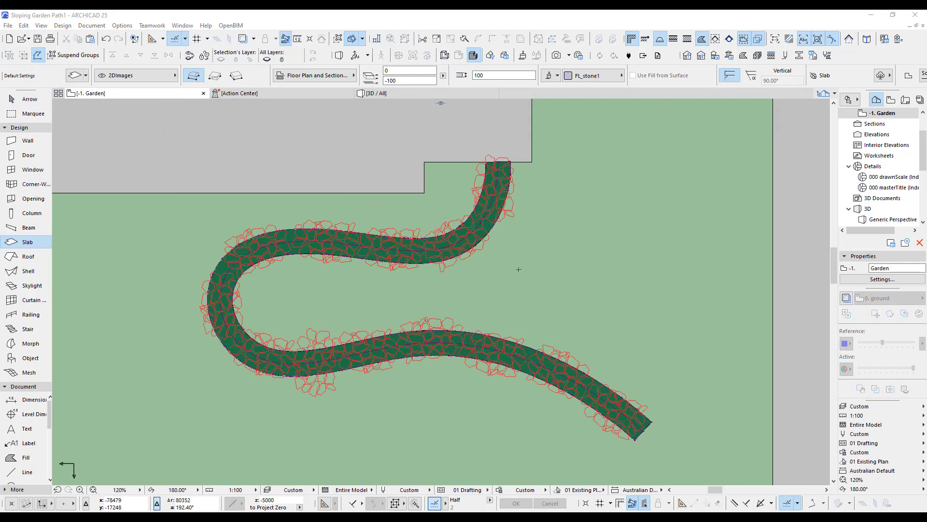
Step: Trace an eleven-corner stone-shaped slab at the path's edge to fill the remaining gap
{"action": "scroll", "coordinate": [502, 220], "scroll_direction": "up", "scroll_amount": 15}
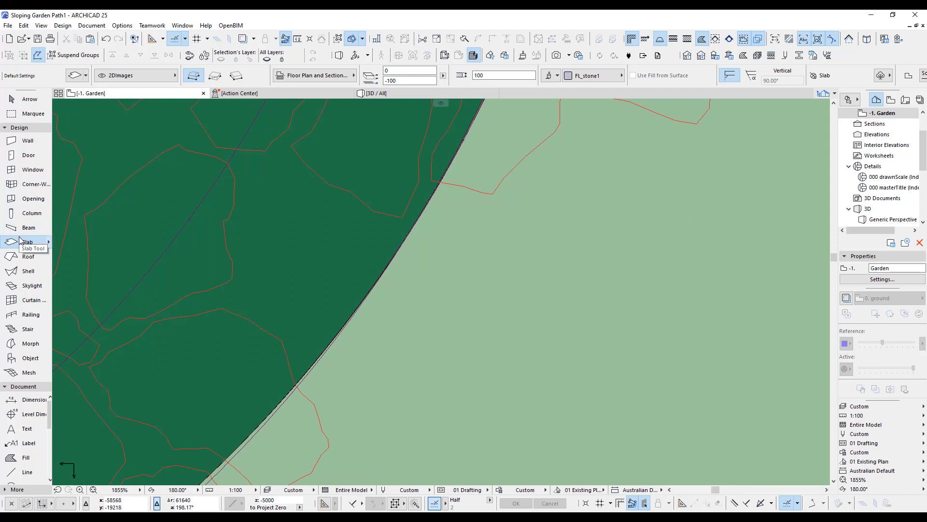
{"action": "left_click", "coordinate": [245, 163]}
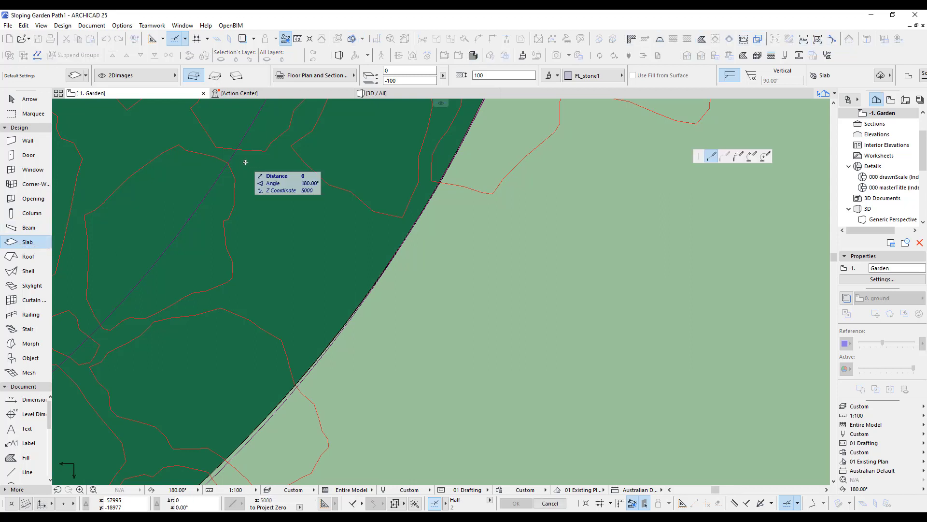
{"action": "left_click", "coordinate": [250, 191]}
{"action": "left_click", "coordinate": [237, 225]}
{"action": "left_click", "coordinate": [247, 282]}
{"action": "left_click", "coordinate": [287, 324]}
{"action": "left_click", "coordinate": [374, 356]}
{"action": "left_click", "coordinate": [434, 327]}
{"action": "left_click", "coordinate": [437, 226]}
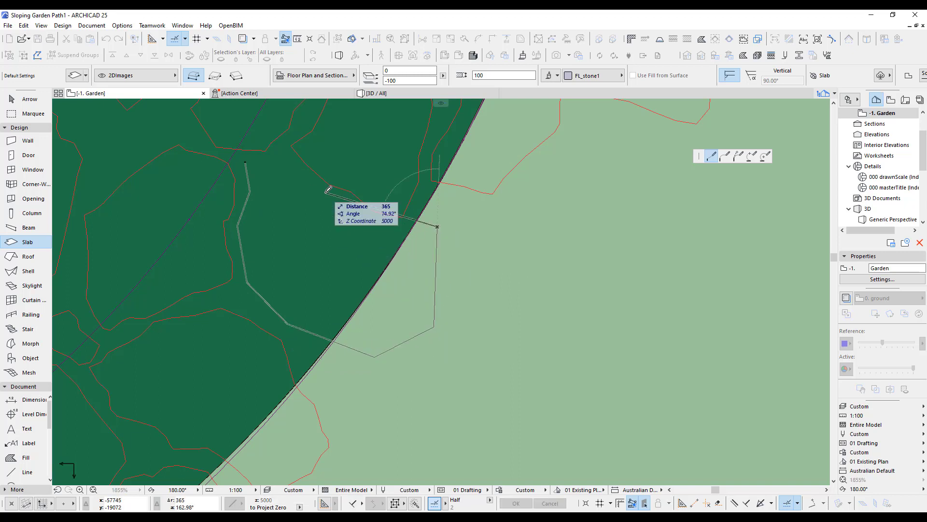
{"action": "left_click", "coordinate": [398, 234]}
{"action": "left_click", "coordinate": [329, 216]}
{"action": "left_click", "coordinate": [286, 162]}
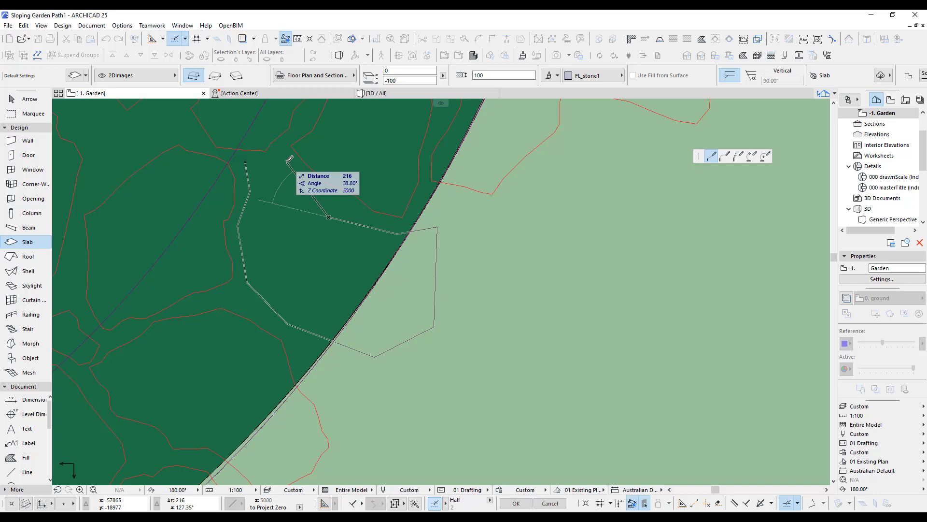
{"action": "left_click", "coordinate": [245, 161]}
{"action": "scroll", "coordinate": [754, 307], "scroll_direction": "down", "scroll_amount": 15}
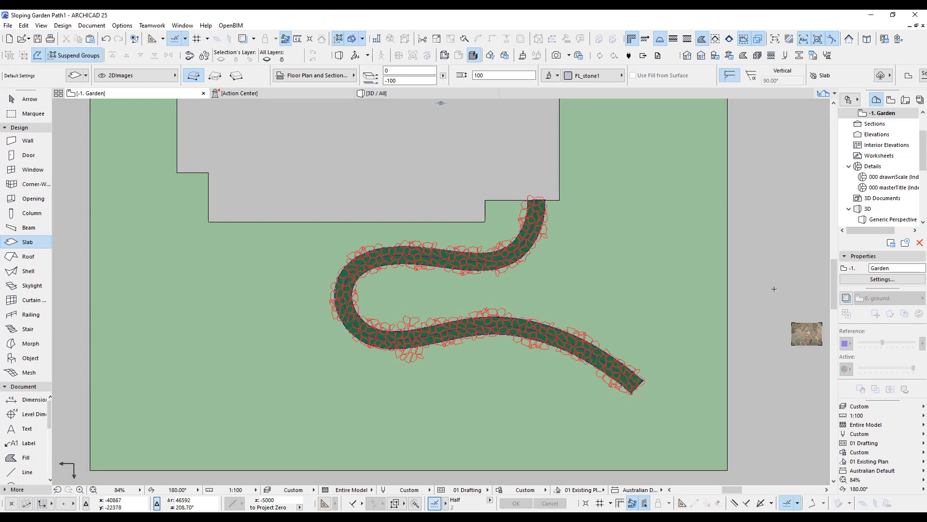
Step: In the 3D view, select all 398 stone paving slabs with the Arrow tool
{"action": "key", "text": "F3"}
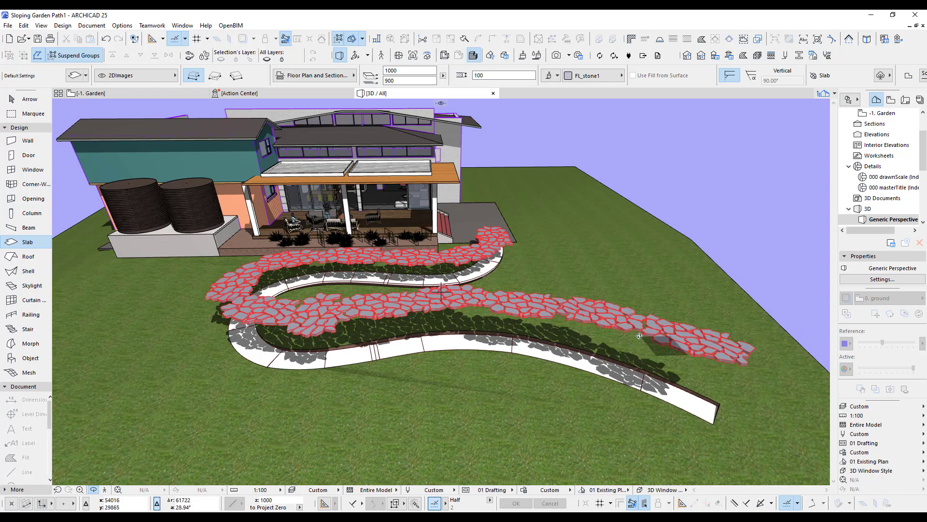
{"action": "middle_click_drag", "start_coordinate": [599, 322], "coordinate": [548, 311], "text": "shift"}
{"action": "left_click", "coordinate": [27, 99]}
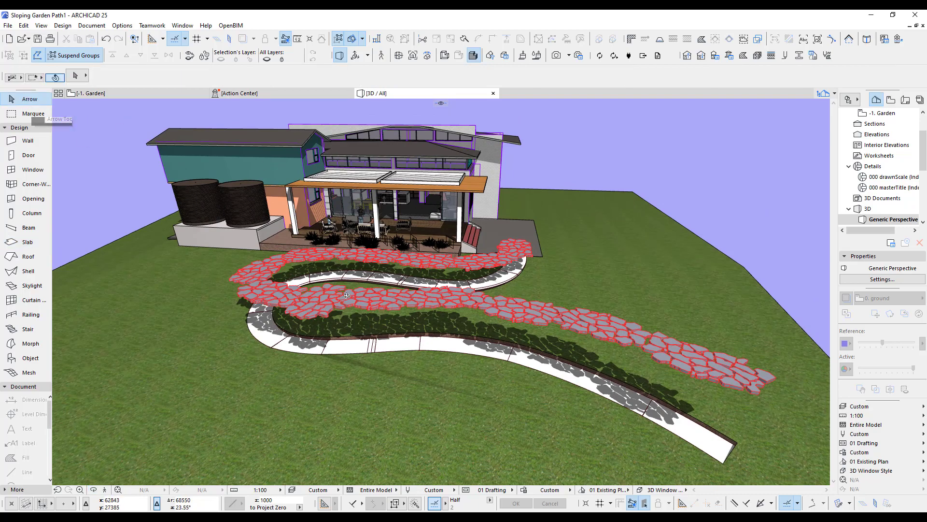
{"action": "middle_click_drag", "start_coordinate": [326, 294], "coordinate": [435, 302], "text": "shift"}
{"action": "left_click", "coordinate": [483, 290]}
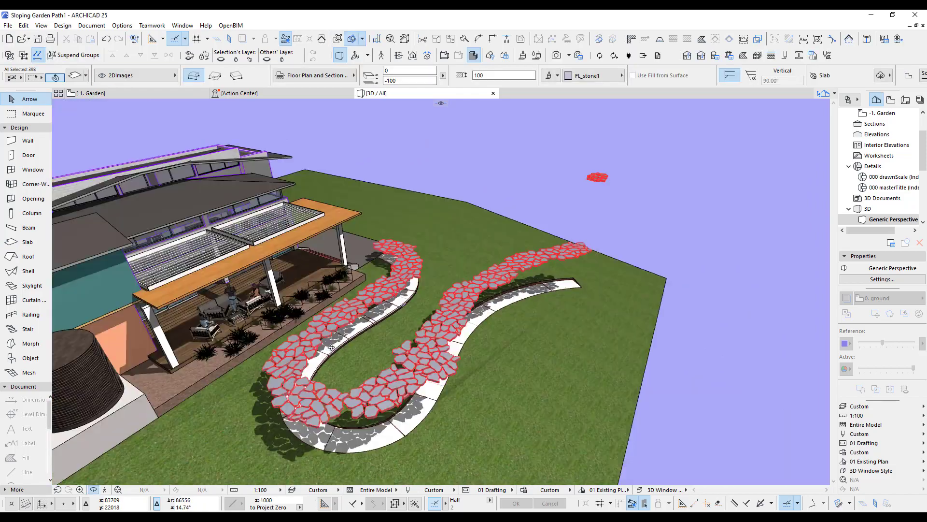
{"action": "middle_click_drag", "start_coordinate": [434, 271], "coordinate": [483, 275], "text": "shift"}
{"action": "scroll", "coordinate": [483, 275], "scroll_direction": "up", "scroll_amount": 3}
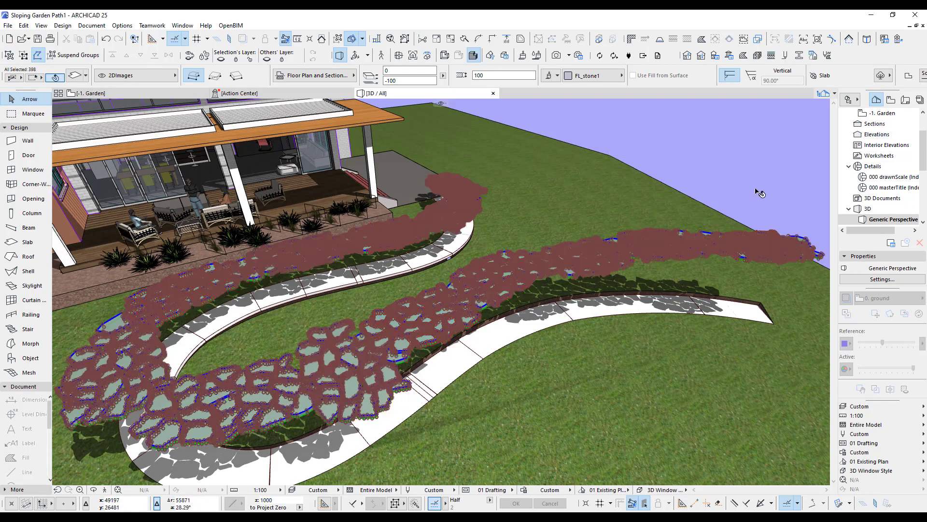
{"action": "scroll", "coordinate": [503, 246], "scroll_direction": "down", "scroll_amount": 5}
{"action": "middle_click_drag", "start_coordinate": [503, 246], "coordinate": [365, 288], "text": "shift"}
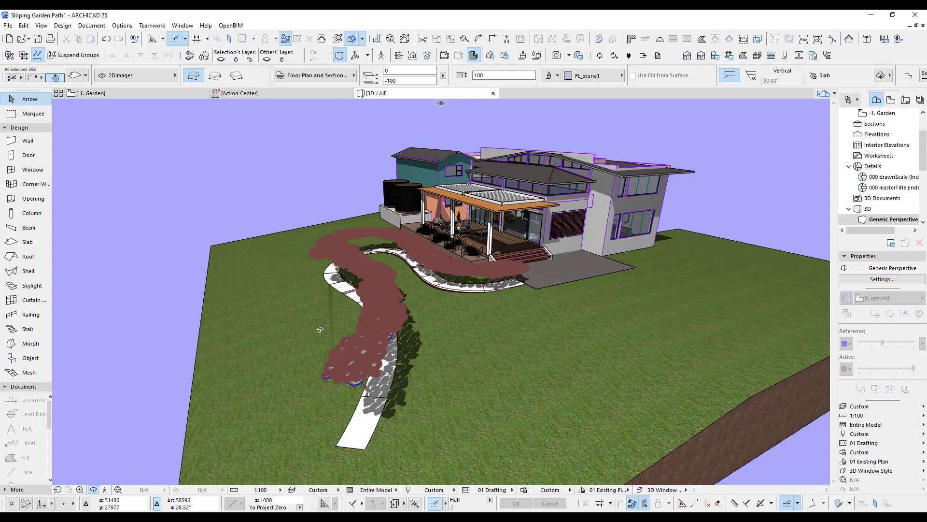
{"action": "middle_click_drag", "start_coordinate": [367, 333], "coordinate": [574, 329], "text": "shift"}
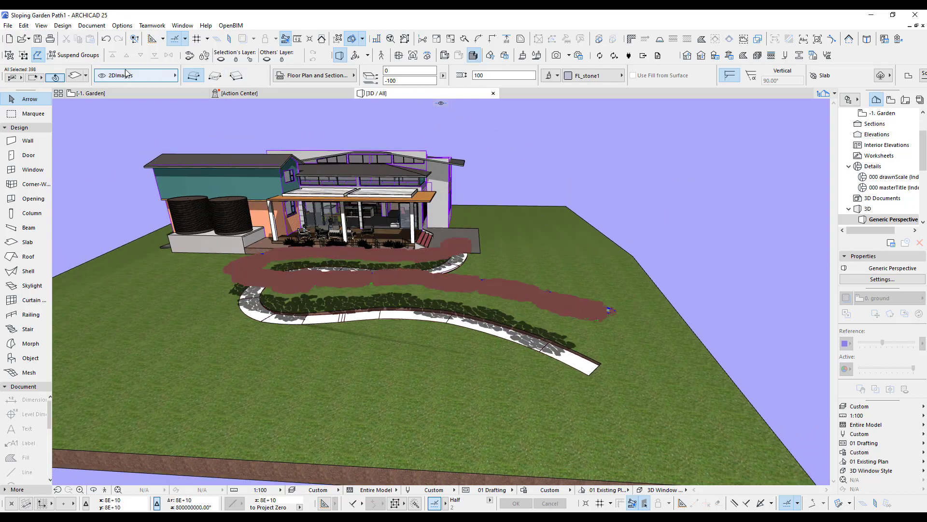
Step: Set the selected stone slabs' thickness to 5000 and rebuild the 3D view
{"action": "left_click", "coordinate": [77, 79]}
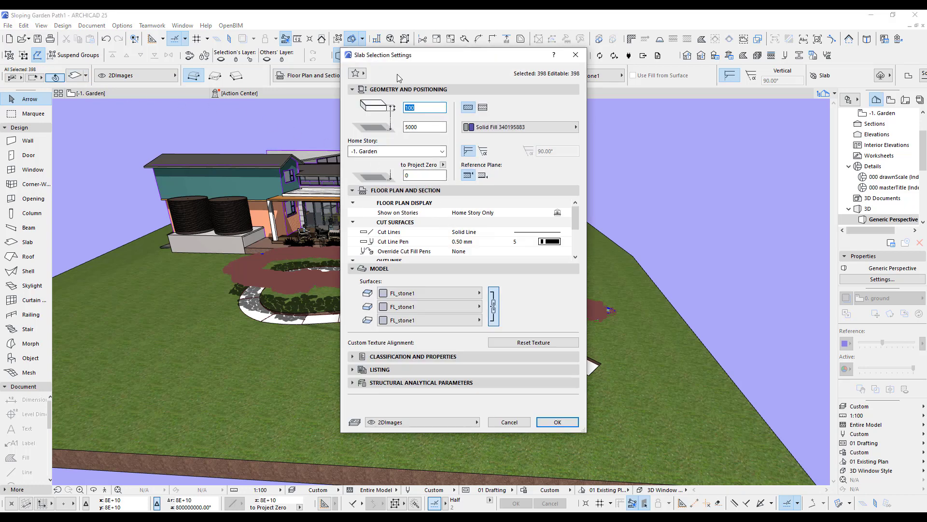
{"action": "left_click", "coordinate": [416, 108]}
{"action": "key", "text": "Escape"}
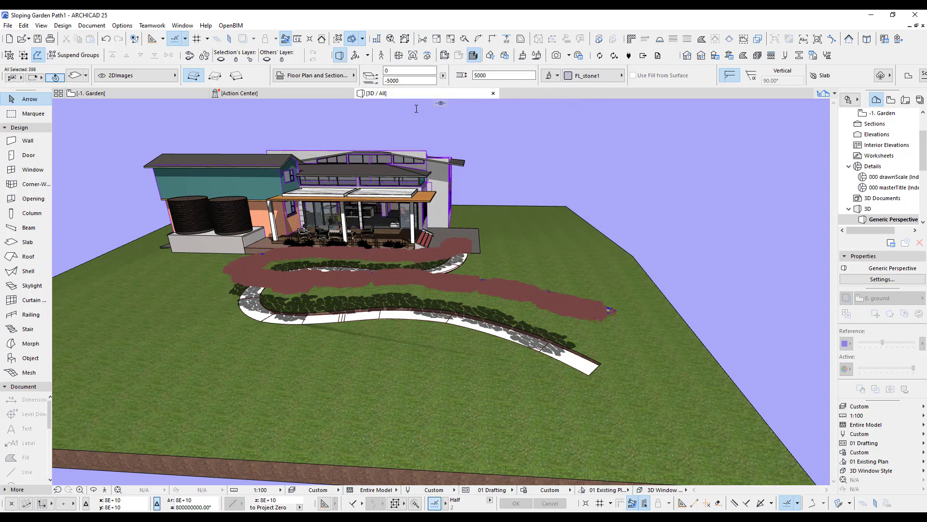
{"action": "key", "text": "Return"}
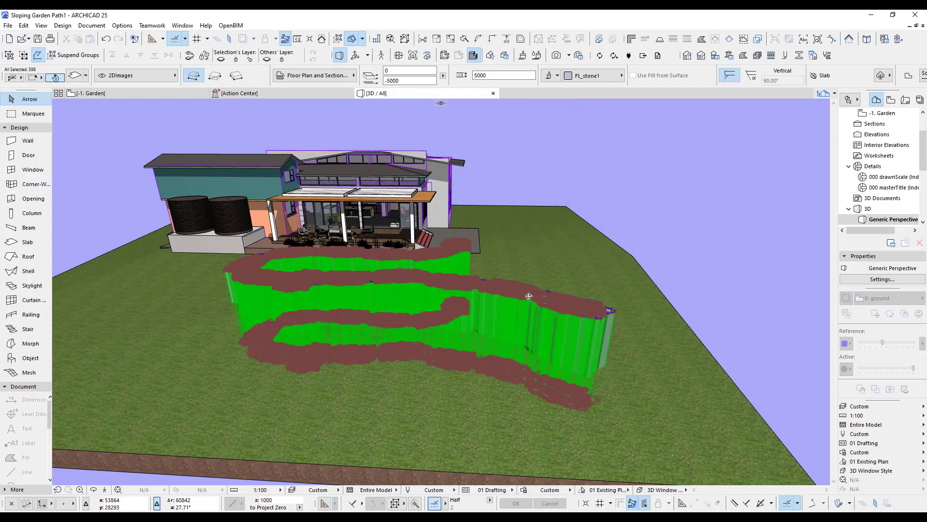
{"action": "middle_click_drag", "start_coordinate": [425, 217], "coordinate": [532, 305], "text": "shift"}
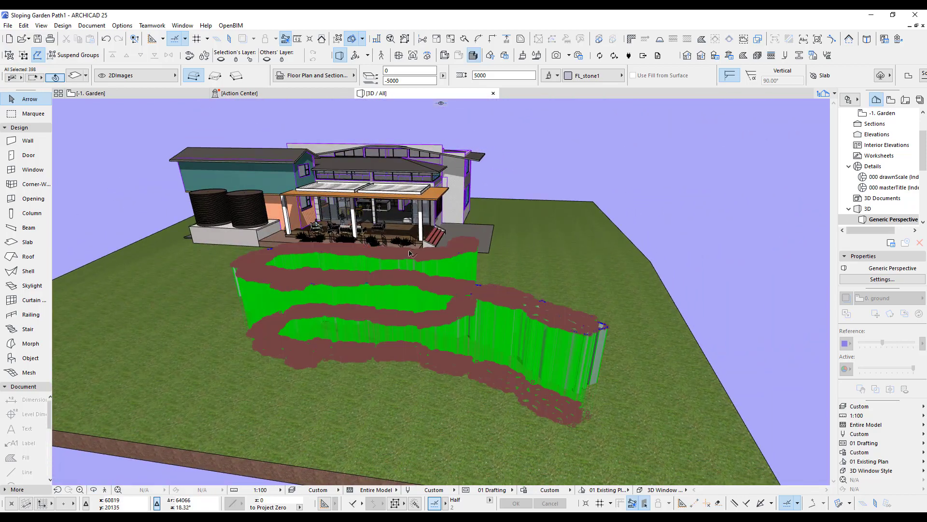
{"action": "scroll", "coordinate": [413, 284], "scroll_direction": "up", "scroll_amount": 10}
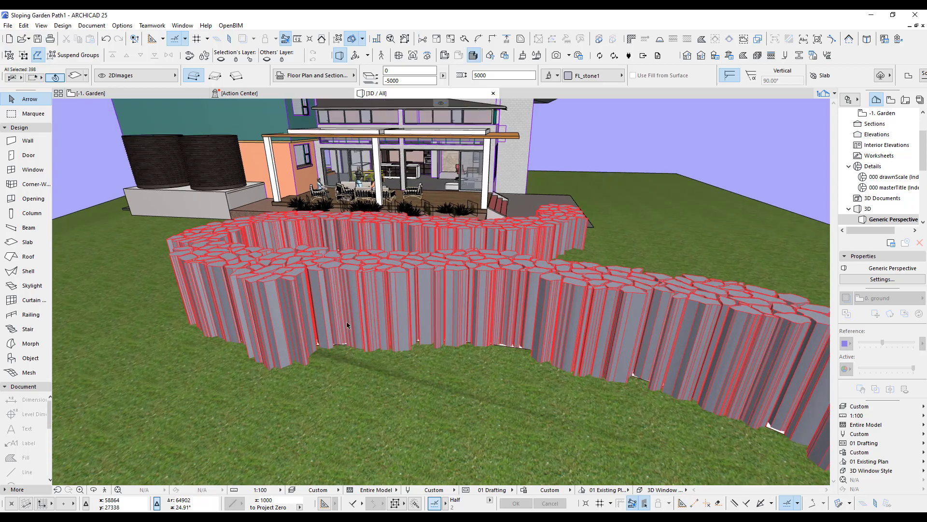
{"action": "scroll", "coordinate": [517, 343], "scroll_direction": "down", "scroll_amount": 5}
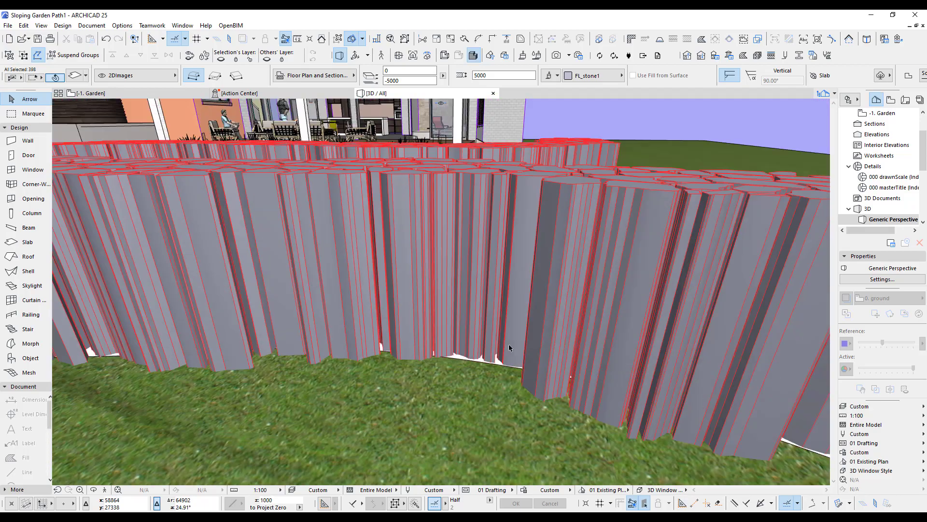
{"action": "scroll", "coordinate": [513, 343], "scroll_direction": "up", "scroll_amount": 6}
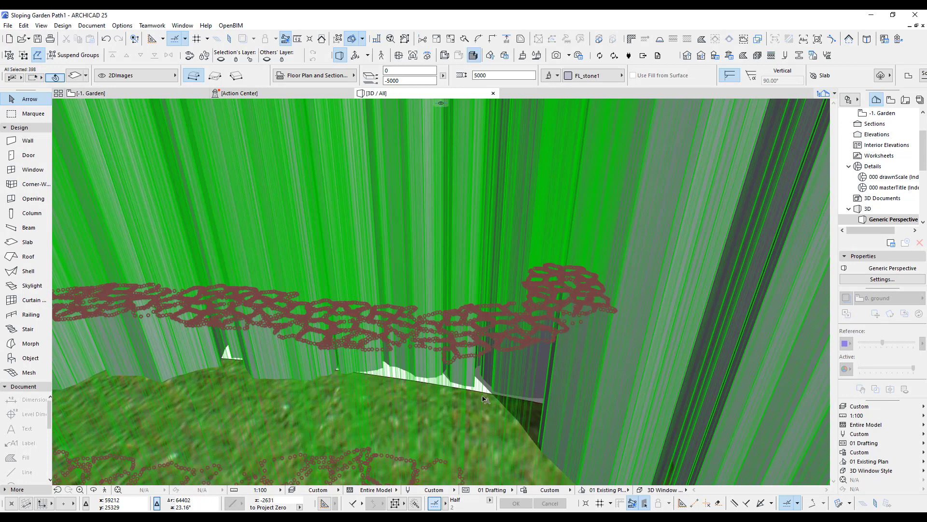
Step: Select the path railing along with the slabs and show only the selection in 3D
{"action": "left_click", "coordinate": [29, 314]}
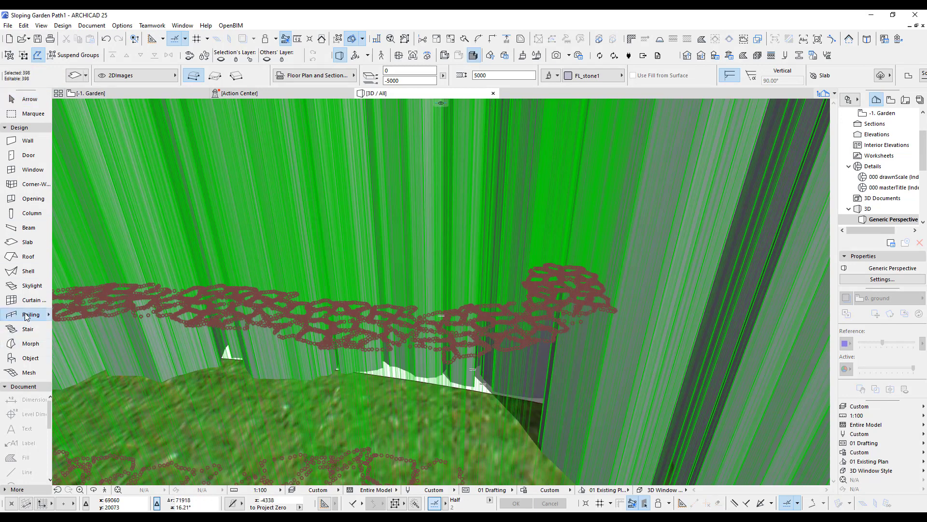
{"action": "key", "text": "shift"}
{"action": "left_click", "coordinate": [479, 392]}
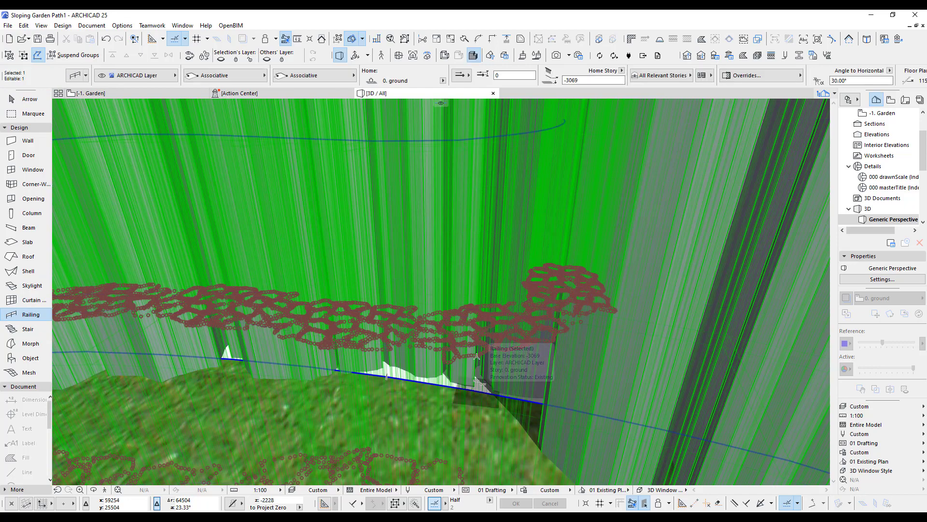
{"action": "scroll", "coordinate": [491, 384], "scroll_direction": "down", "scroll_amount": 6}
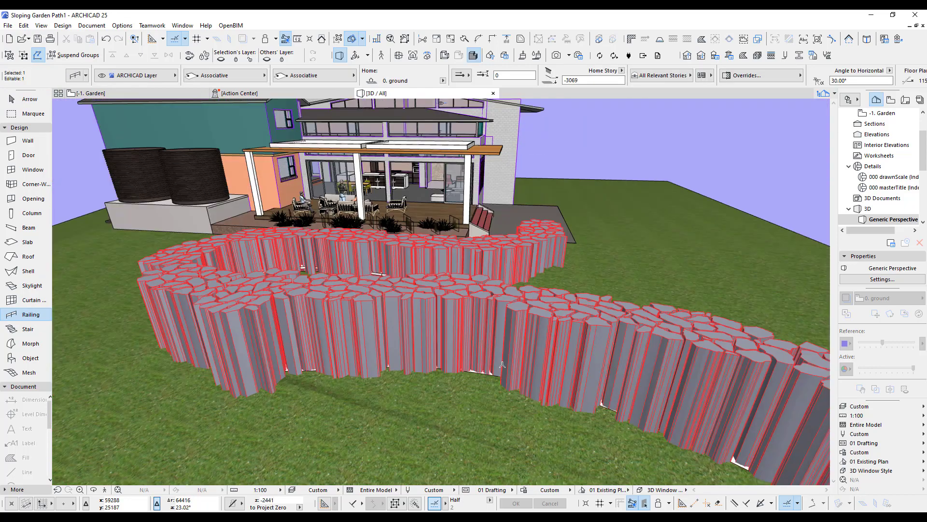
{"action": "left_click", "coordinate": [503, 365]}
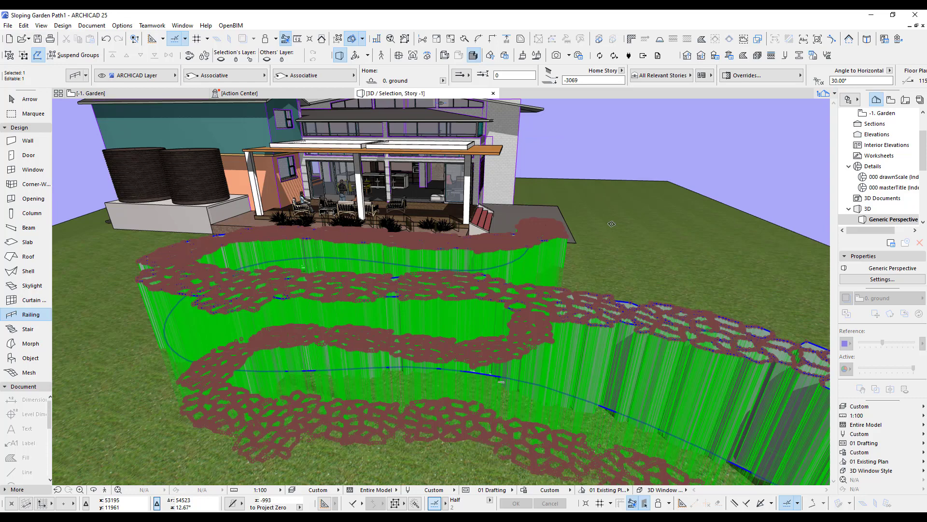
{"action": "key", "text": "F5"}
Step: Switch the 3D view to wireframe, orbit, and return to shaded display
{"action": "left_click", "coordinate": [459, 224]}
{"action": "scroll", "coordinate": [459, 224], "scroll_direction": "down", "scroll_amount": 5}
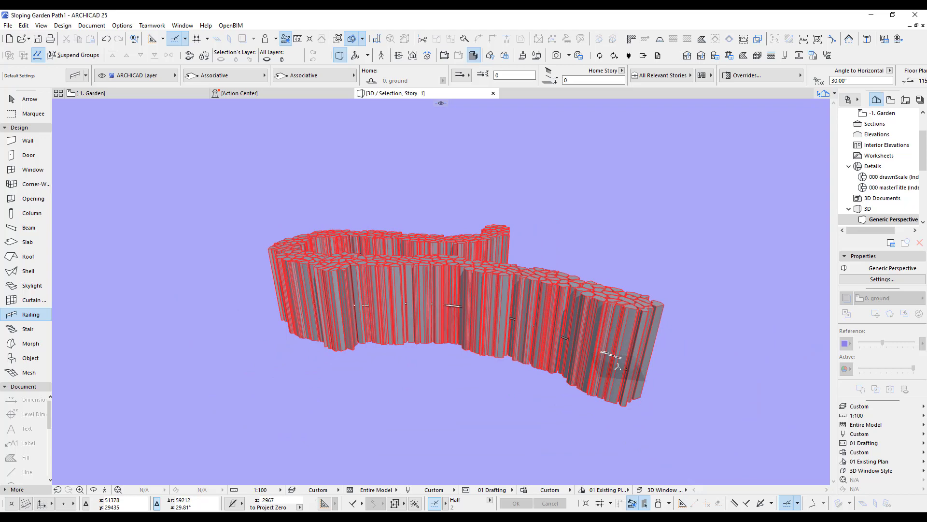
{"action": "left_click", "coordinate": [617, 352]}
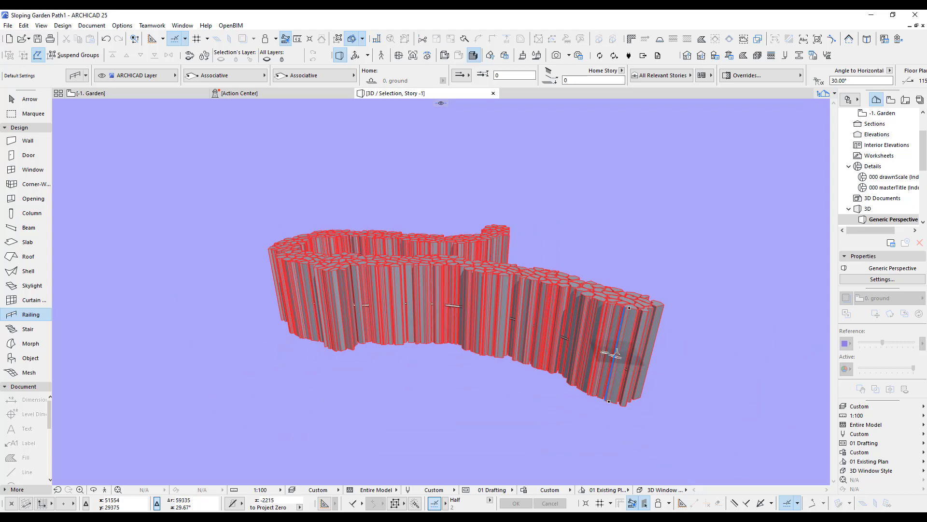
{"action": "left_click", "coordinate": [444, 56]}
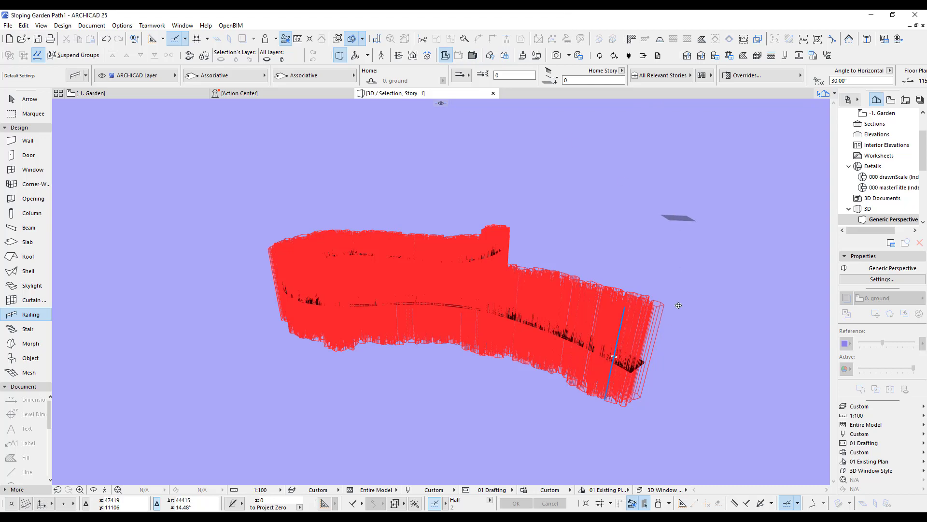
{"action": "mouse_move", "coordinate": [618, 313]}
{"action": "middle_mouse_down", "text": "shift"}
{"action": "mouse_move", "coordinate": [434, 295]}
{"action": "mouse_move", "coordinate": [259, 325]}
{"action": "mouse_move", "coordinate": [199, 219]}
{"action": "mouse_move", "coordinate": [550, 292]}
{"action": "mouse_move", "coordinate": [584, 289]}
{"action": "mouse_move", "coordinate": [620, 343]}
{"action": "mouse_move", "coordinate": [628, 299]}
{"action": "middle_mouse_up", "text": "shift"}
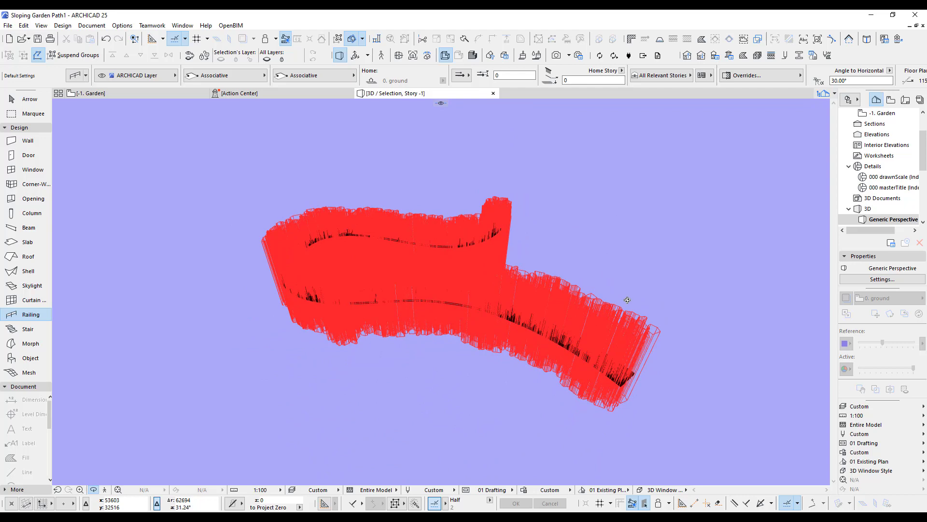
{"action": "left_click", "coordinate": [473, 56]}
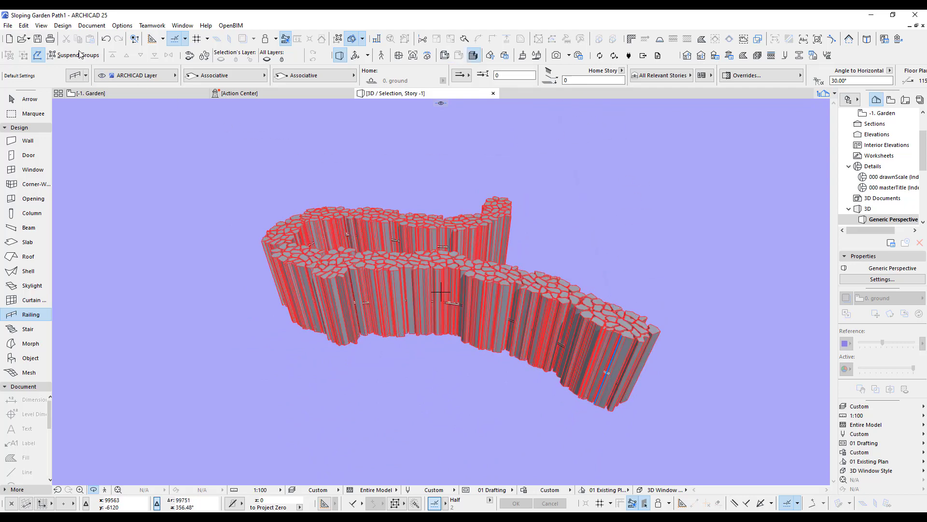
Step: Open Solid Element Operations and set all 398 stone slabs as target elements
{"action": "left_click", "coordinate": [64, 26]}
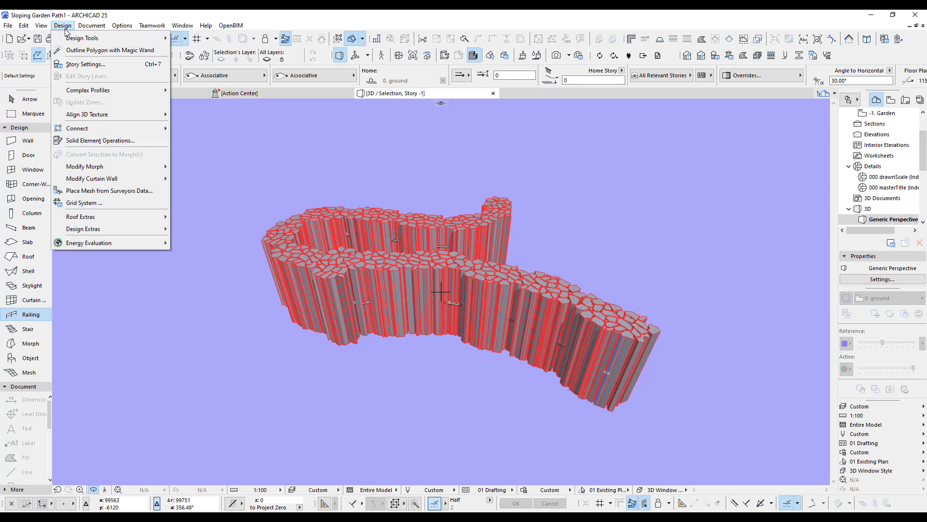
{"action": "left_click", "coordinate": [100, 140]}
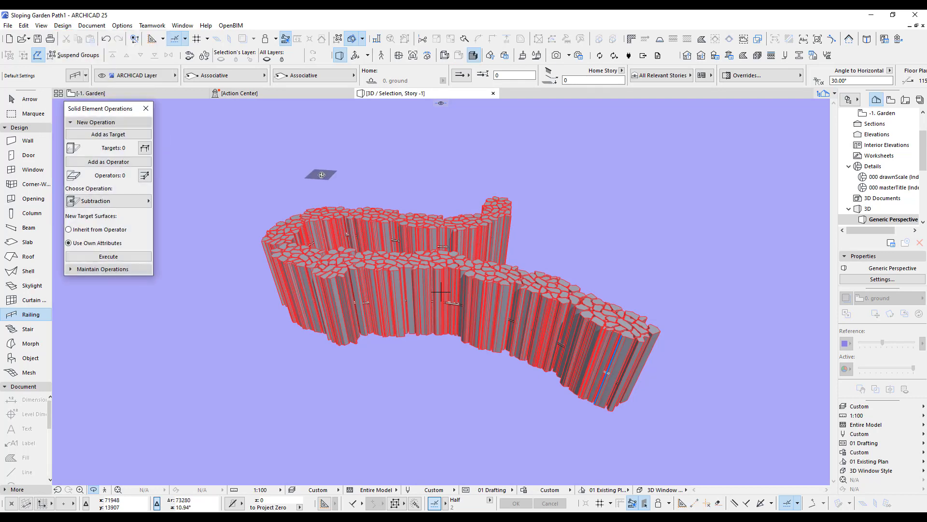
{"action": "left_click", "coordinate": [37, 99]}
{"action": "key", "text": "ctrl+a"}
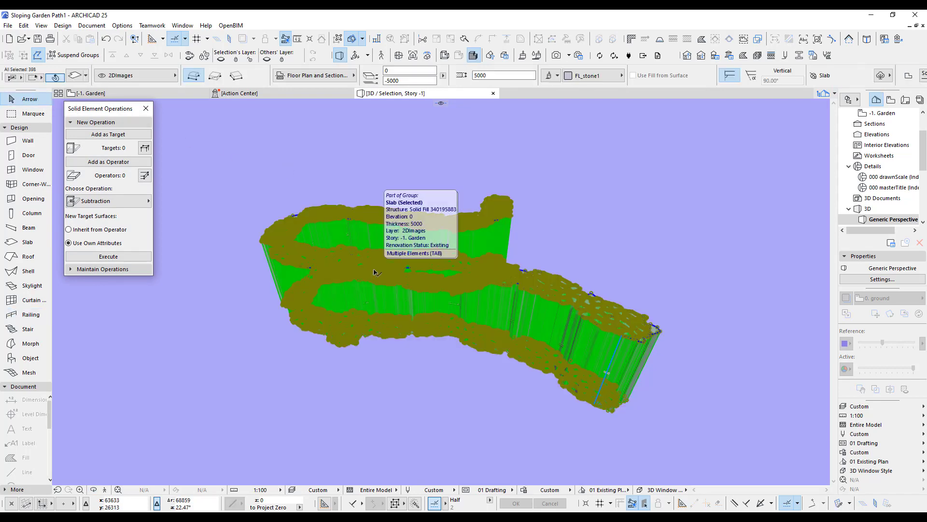
{"action": "left_click", "coordinate": [127, 135]}
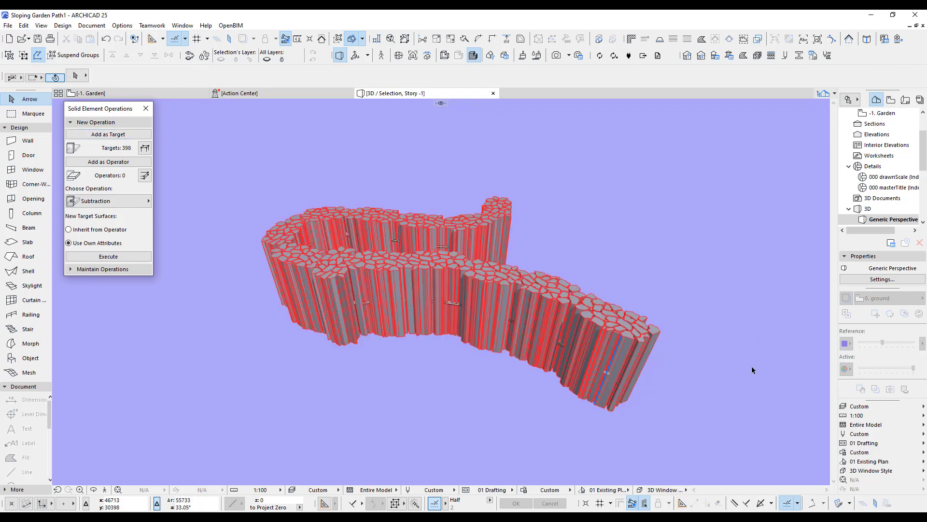
Step: Make the path railing the operator and execute an Intersection to trim the stones
{"action": "scroll", "coordinate": [454, 303], "scroll_direction": "up", "scroll_amount": 3}
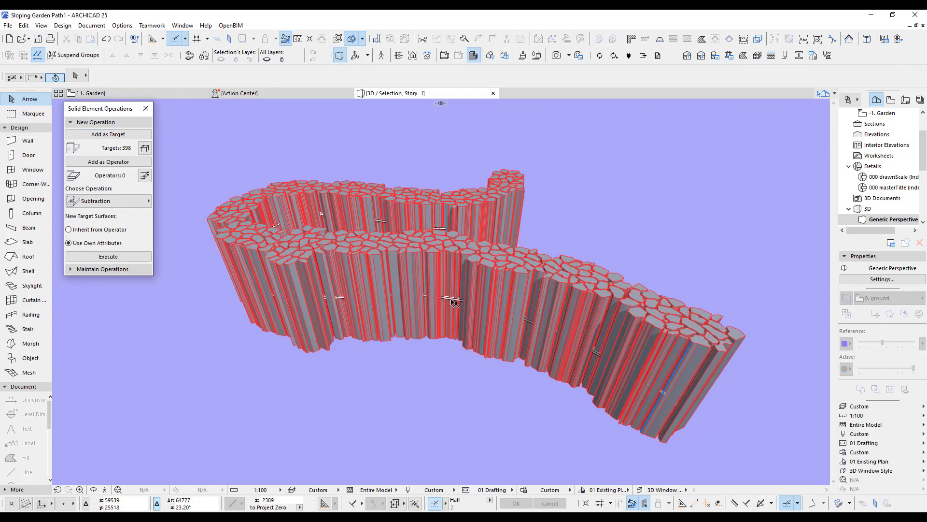
{"action": "left_click", "coordinate": [454, 303]}
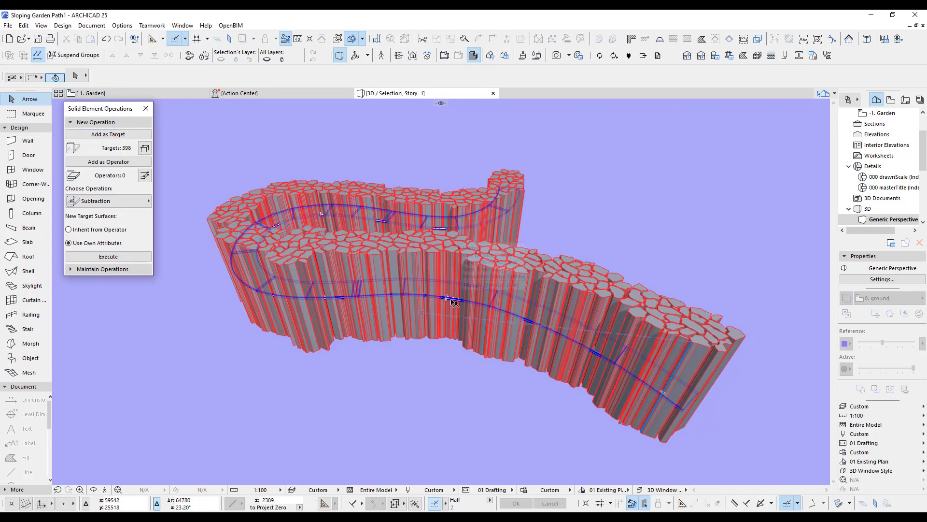
{"action": "left_click", "coordinate": [121, 162]}
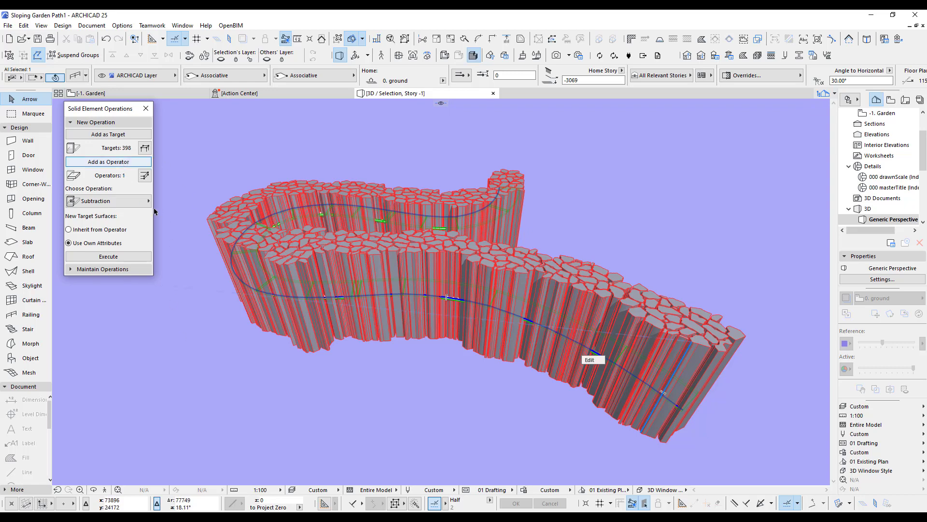
{"action": "left_click", "coordinate": [127, 202]}
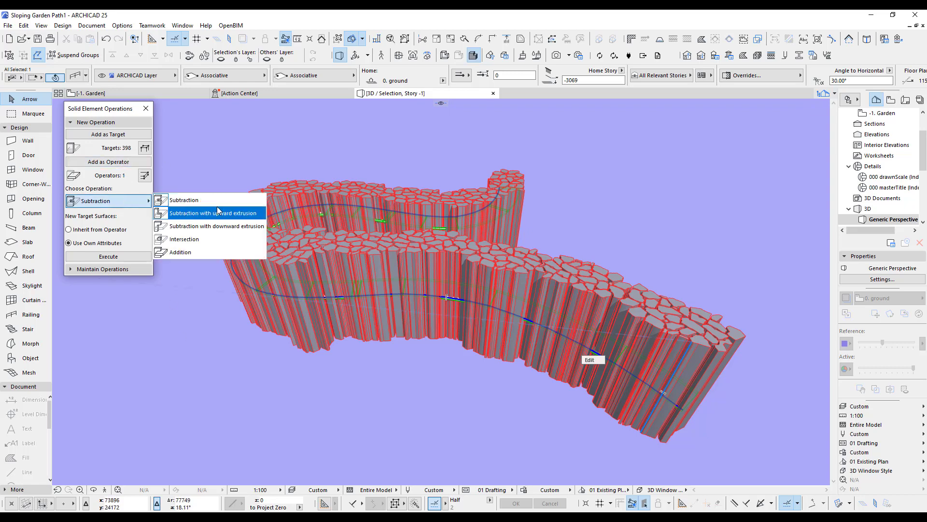
{"action": "left_click", "coordinate": [196, 240]}
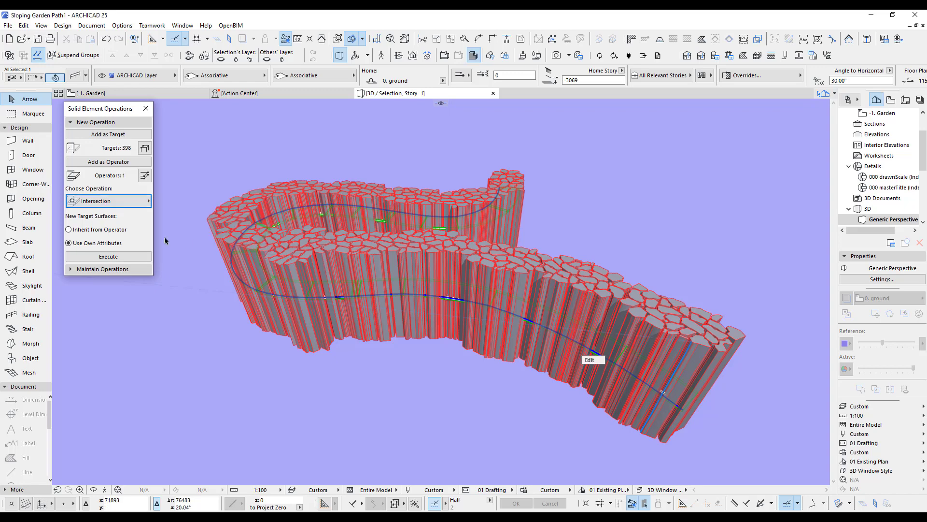
{"action": "left_click", "coordinate": [136, 261]}
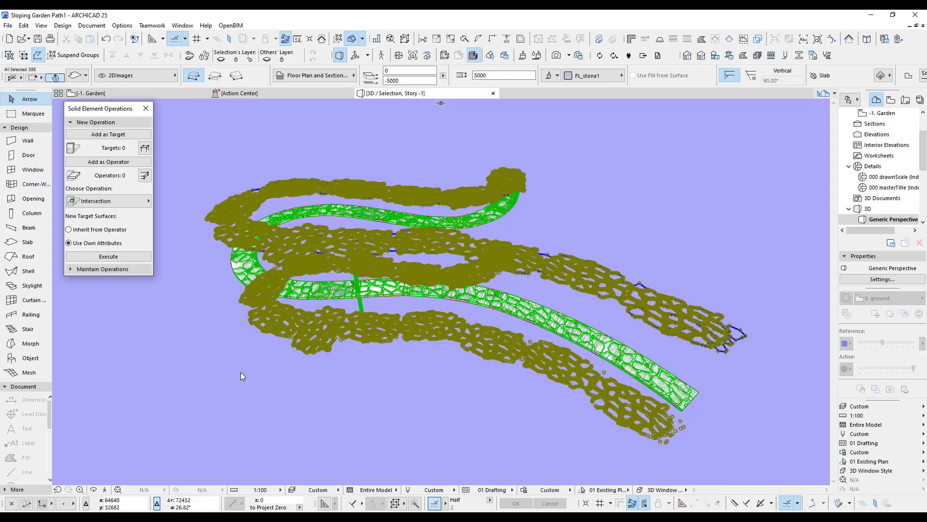
Step: Delete the vertical pole slab that crosses the stone path
{"action": "left_click", "coordinate": [624, 231]}
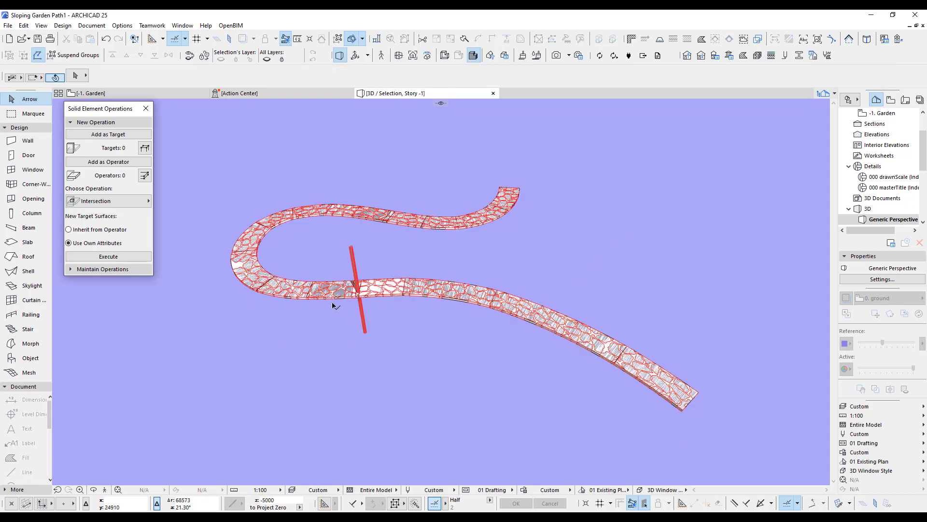
{"action": "scroll", "coordinate": [298, 332], "scroll_direction": "up", "scroll_amount": 1}
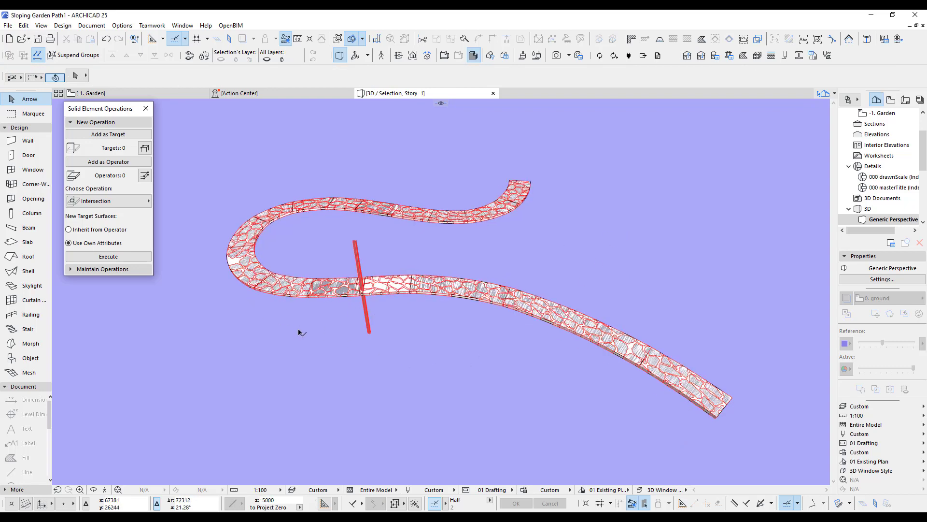
{"action": "scroll", "coordinate": [392, 301], "scroll_direction": "up", "scroll_amount": 6}
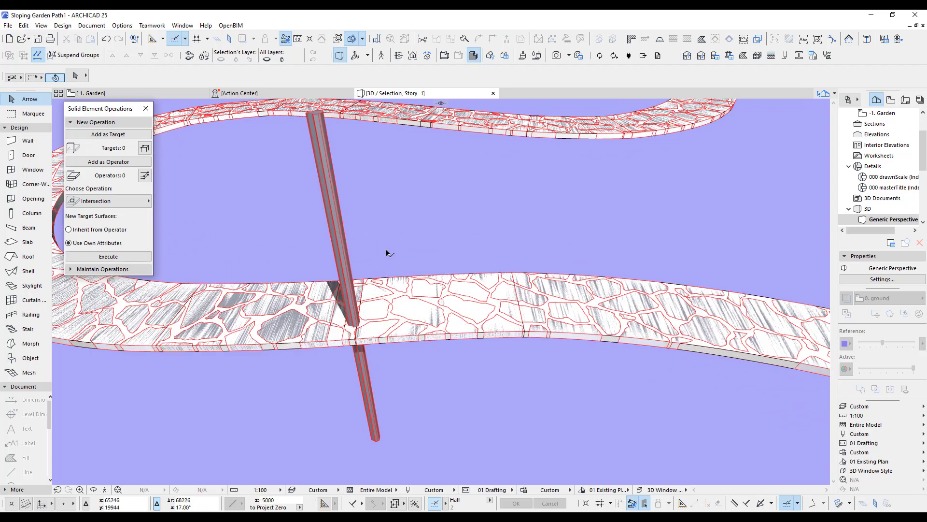
{"action": "scroll", "coordinate": [338, 332], "scroll_direction": "up", "scroll_amount": 1}
{"action": "scroll", "coordinate": [338, 332], "scroll_direction": "up", "scroll_amount": 1}
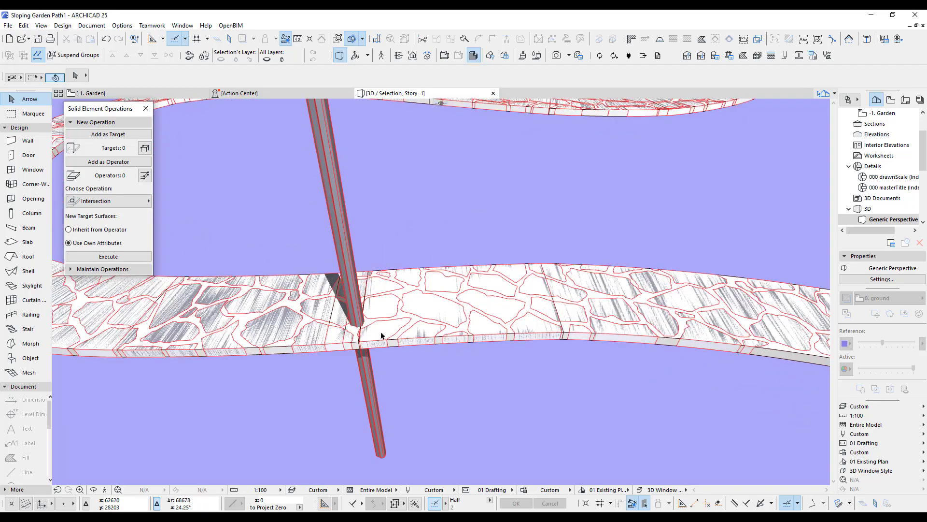
{"action": "scroll", "coordinate": [397, 377], "scroll_direction": "down", "scroll_amount": 3}
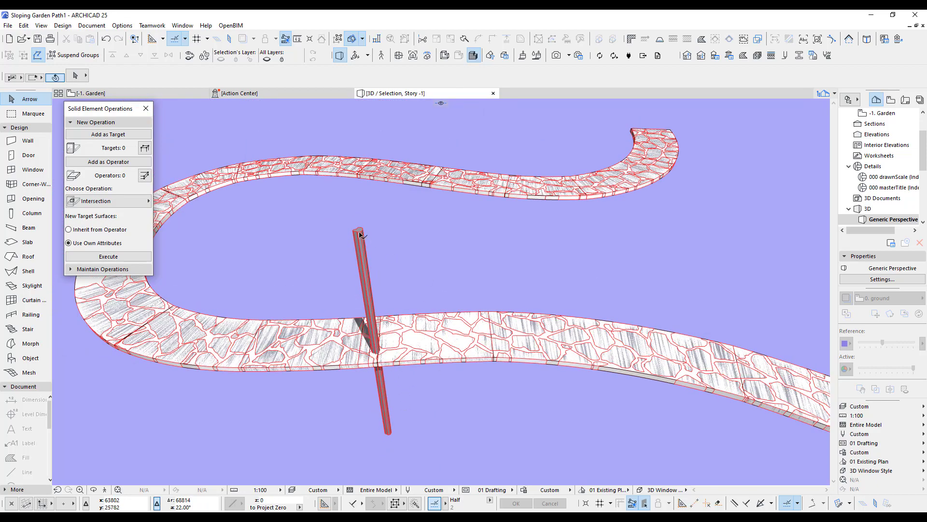
{"action": "key", "text": "ctrl+a"}
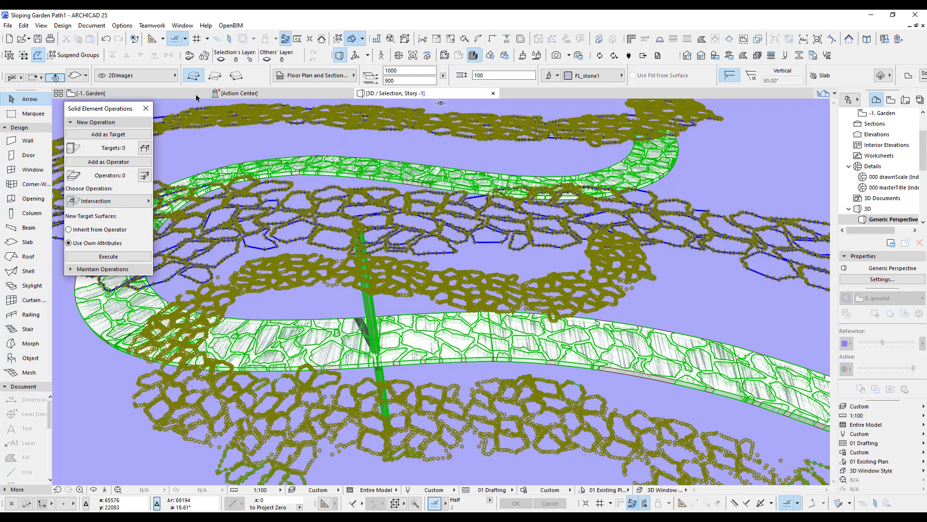
{"action": "key", "text": "Escape"}
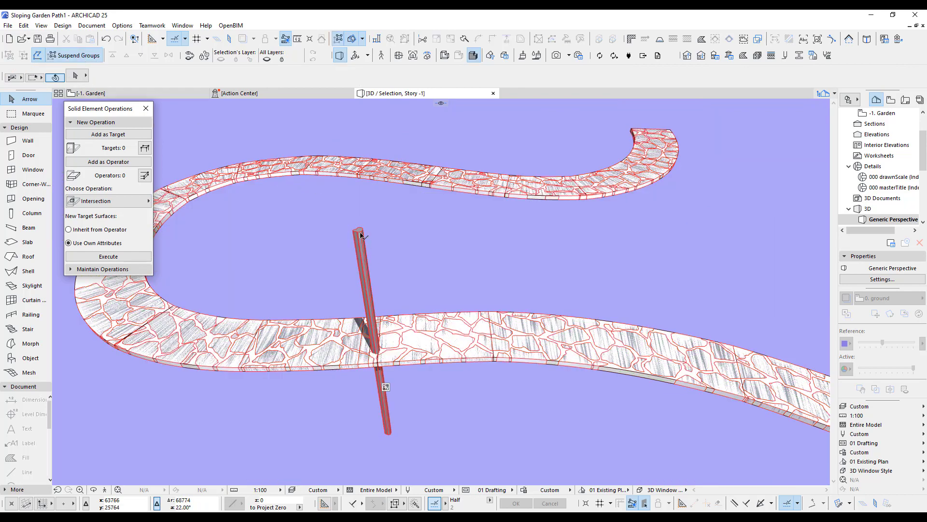
{"action": "left_click", "coordinate": [360, 235]}
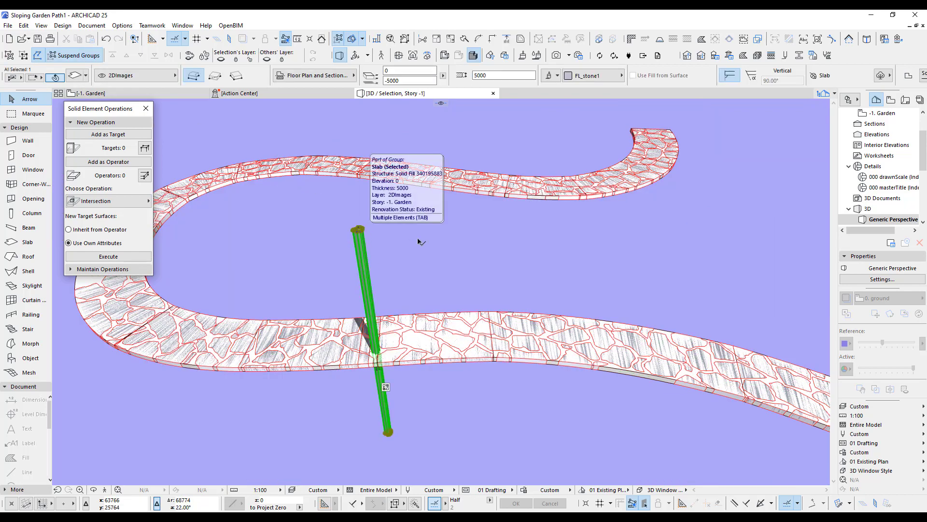
{"action": "key", "text": "Delete"}
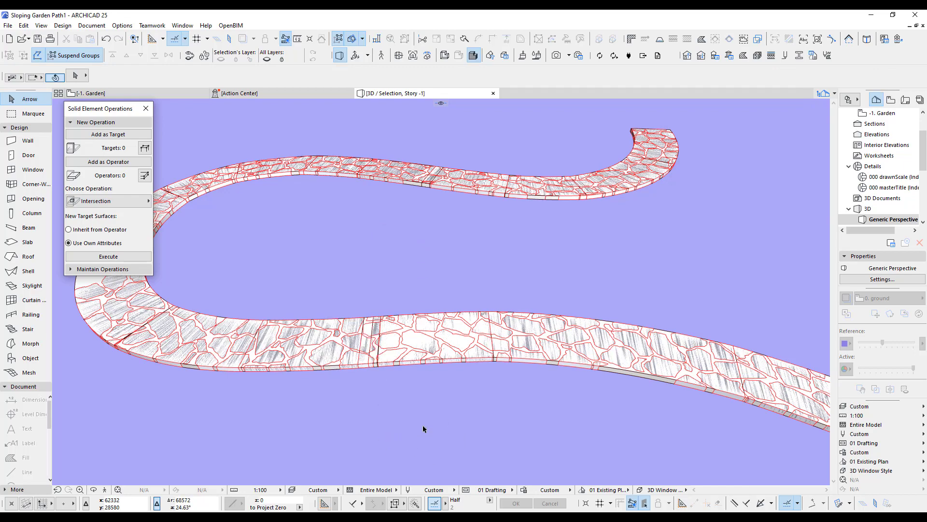
Step: Pan and zoom along the path to inspect the trimmed stone slabs
{"action": "scroll", "coordinate": [464, 424], "scroll_direction": "down", "scroll_amount": 1}
{"action": "scroll", "coordinate": [505, 385], "scroll_direction": "up", "scroll_amount": 2}
{"action": "middle_click_drag", "start_coordinate": [505, 385], "coordinate": [599, 406]}
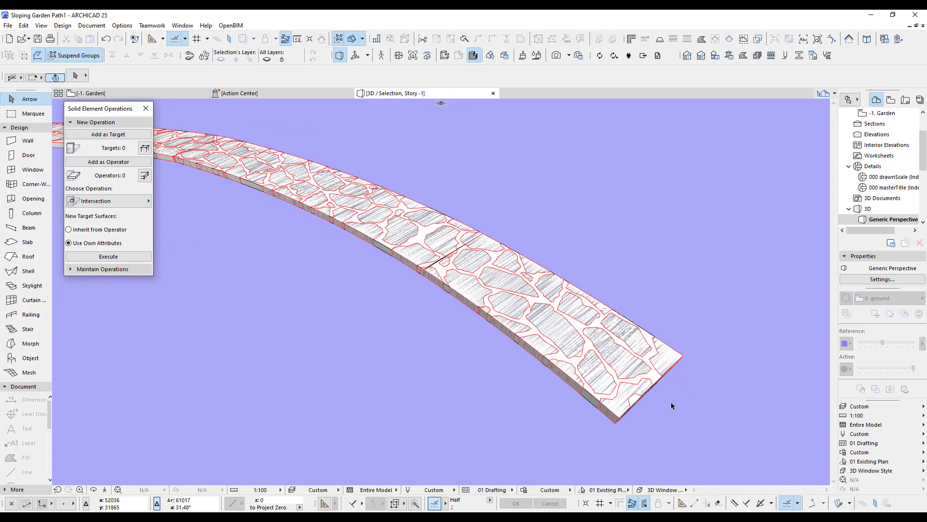
{"action": "scroll", "coordinate": [671, 401], "scroll_direction": "up", "scroll_amount": 1}
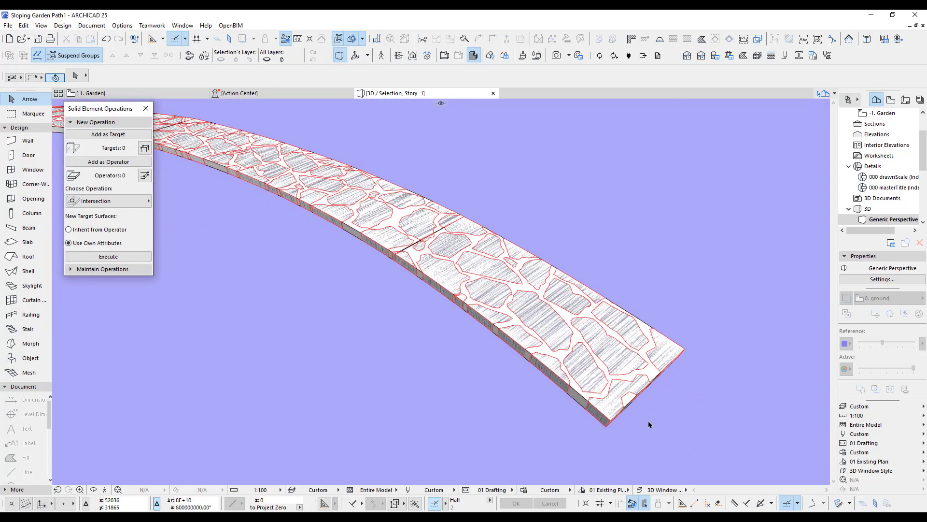
{"action": "scroll", "coordinate": [648, 419], "scroll_direction": "up", "scroll_amount": 1}
{"action": "scroll", "coordinate": [648, 419], "scroll_direction": "up", "scroll_amount": 2}
{"action": "scroll", "coordinate": [649, 418], "scroll_direction": "down", "scroll_amount": 2}
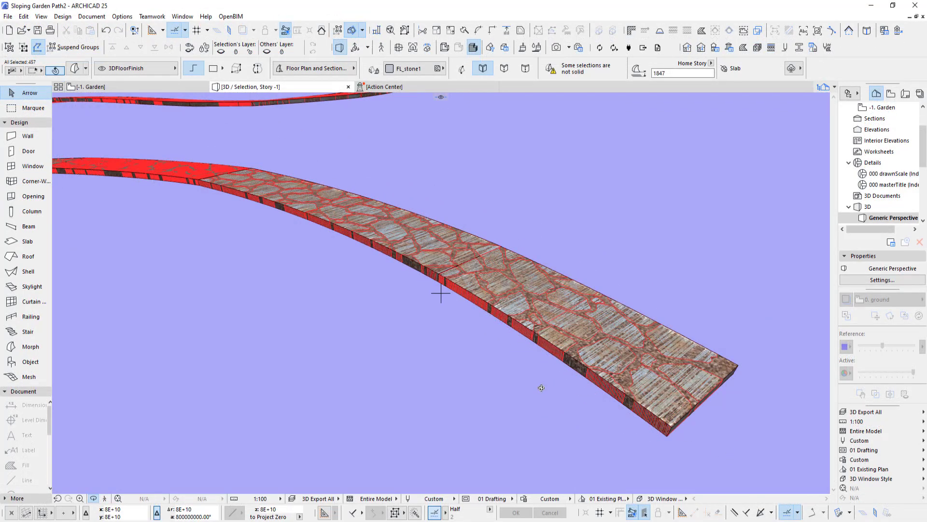
{"action": "left_click_drag", "start_coordinate": [666, 381], "coordinate": [573, 361]}
{"action": "scroll", "coordinate": [679, 386], "scroll_direction": "up", "scroll_amount": 2}
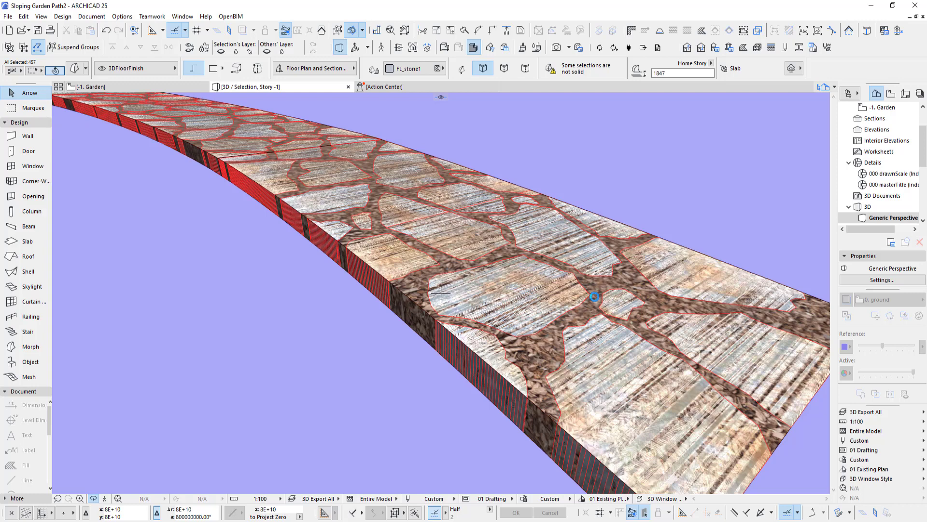
{"action": "right_click", "coordinate": [640, 166]}
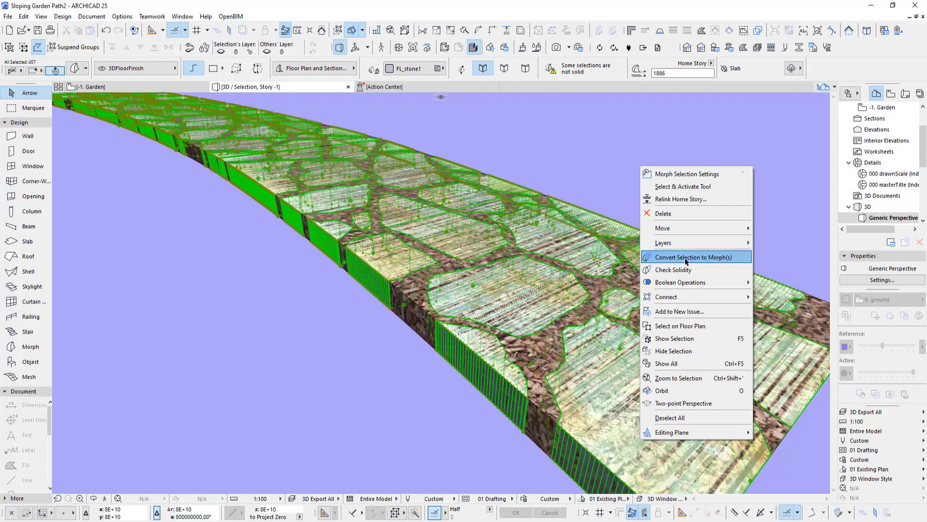
Step: Elevate the selected stone slabs by 10 above the mulch, then deselect them
{"action": "left_click", "coordinate": [694, 143]}
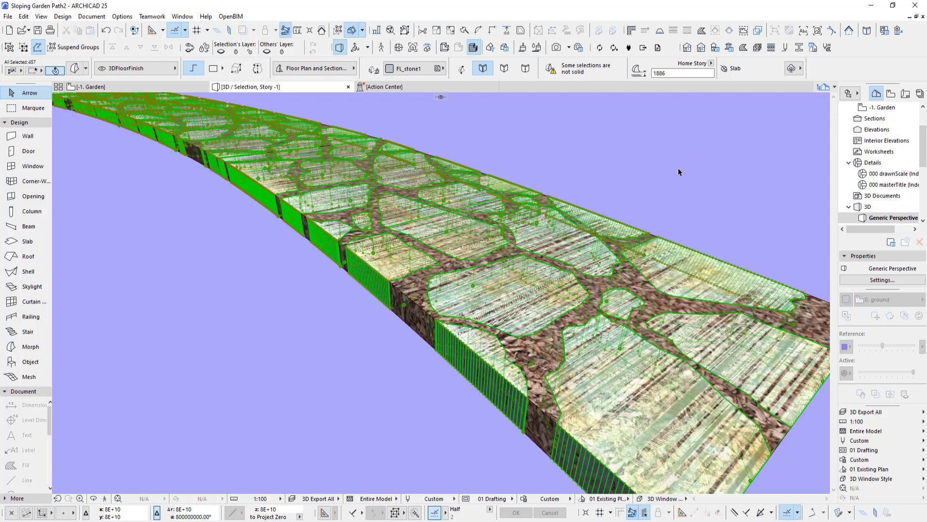
{"action": "key", "text": "ctrl+9"}
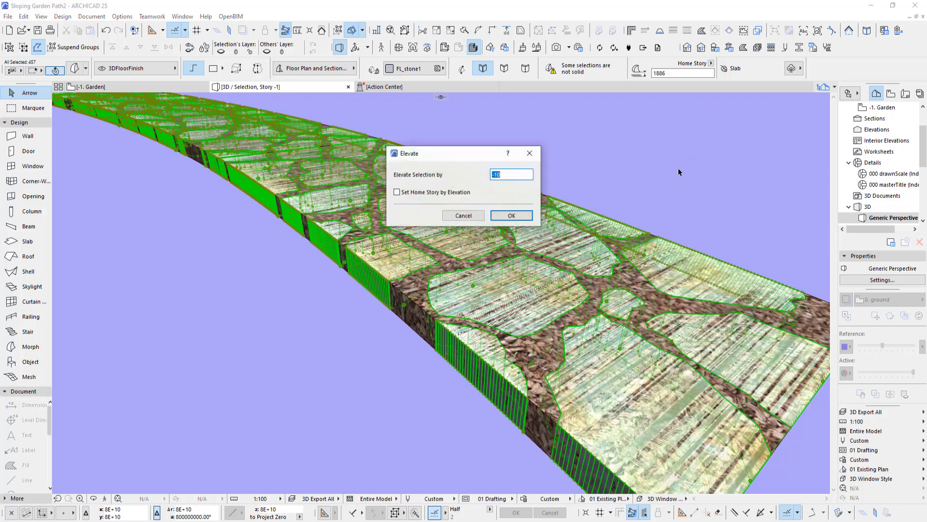
{"action": "type", "text": "1"}
{"action": "left_click", "coordinate": [512, 216]}
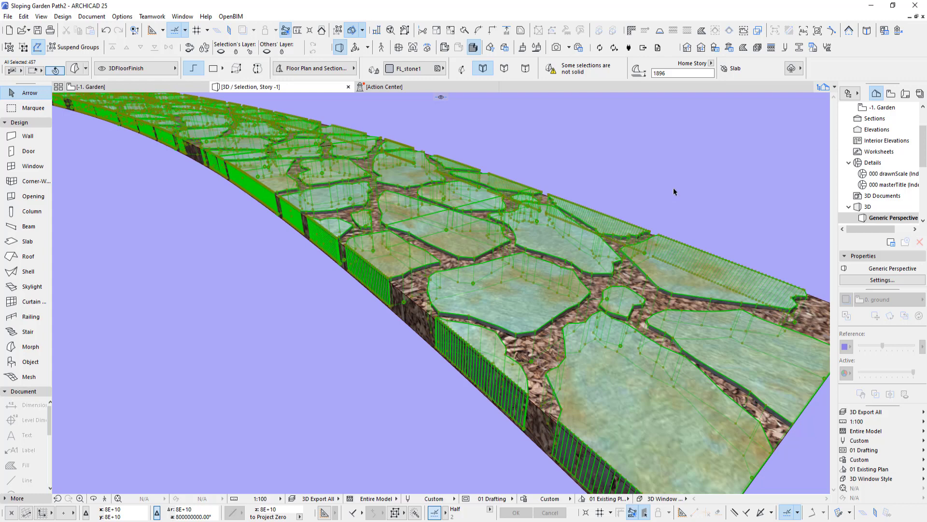
{"action": "left_click", "coordinate": [671, 188]}
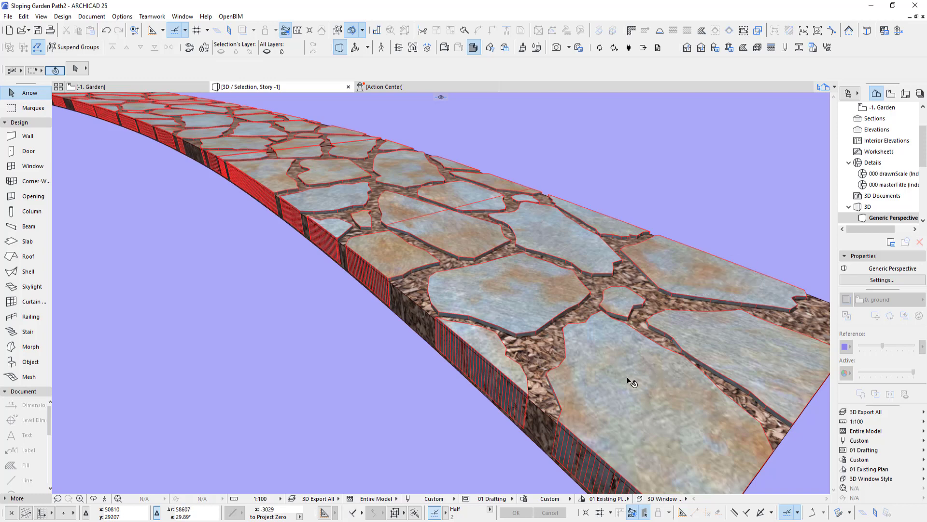
{"action": "left_click_drag", "start_coordinate": [667, 406], "coordinate": [525, 204]}
Step: Go to the -1. Garden floor plan, clear the selection and open the 3D window
{"action": "key", "text": "F2"}
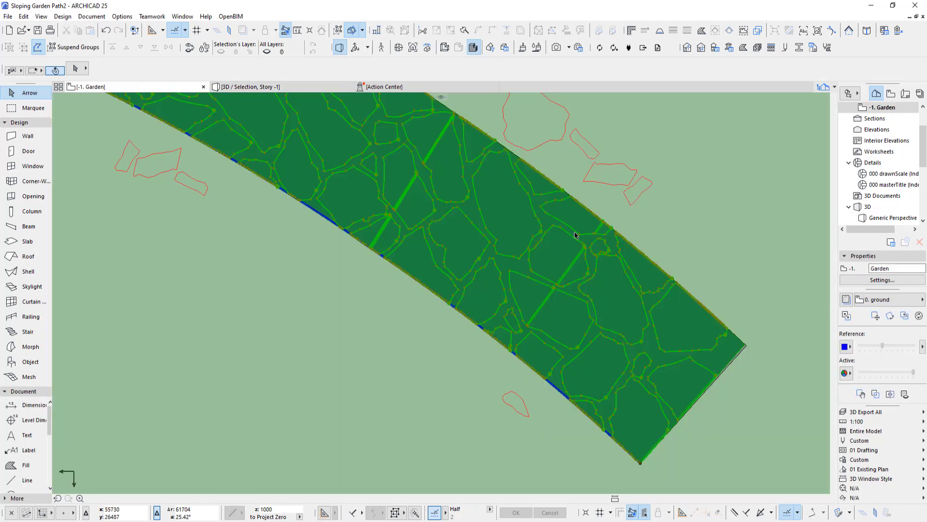
{"action": "key", "text": "ctrl+a"}
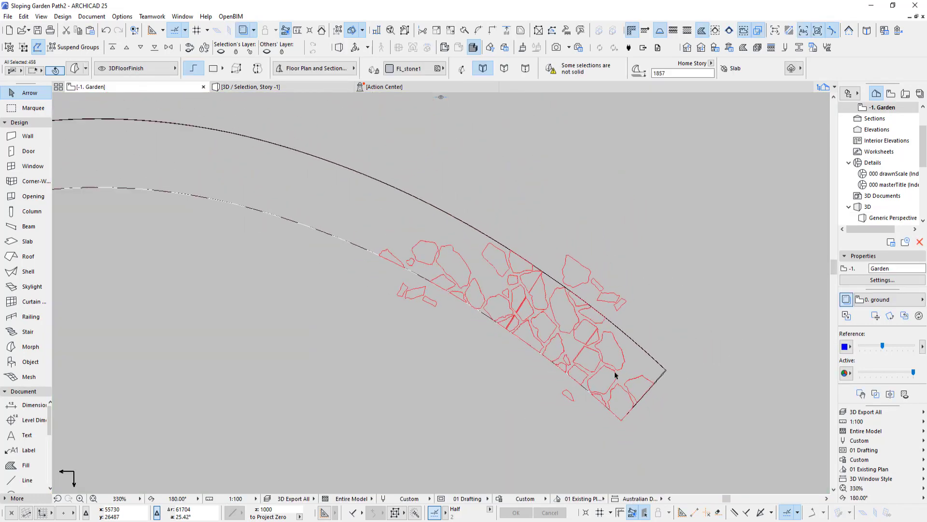
{"action": "scroll", "coordinate": [615, 375], "scroll_direction": "down", "scroll_amount": 4}
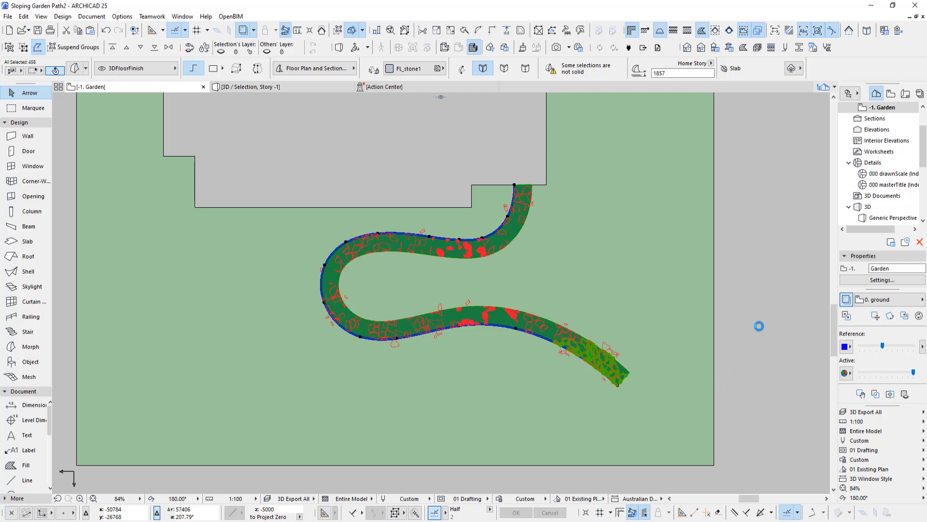
{"action": "left_click", "coordinate": [746, 351]}
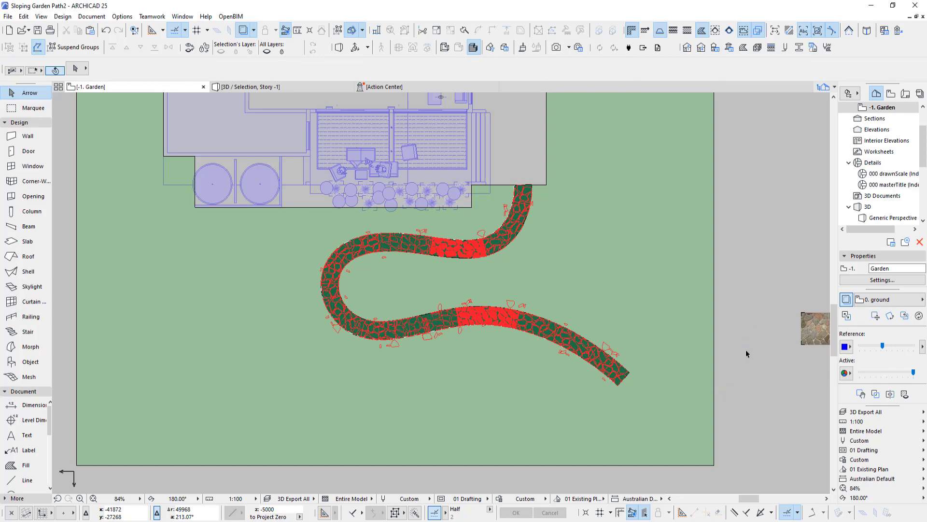
{"action": "key", "text": "F3"}
Step: Select the 3DTerrain mesh and elevate its edge alongside the stone path
{"action": "scroll", "coordinate": [439, 280], "scroll_direction": "up", "scroll_amount": 4}
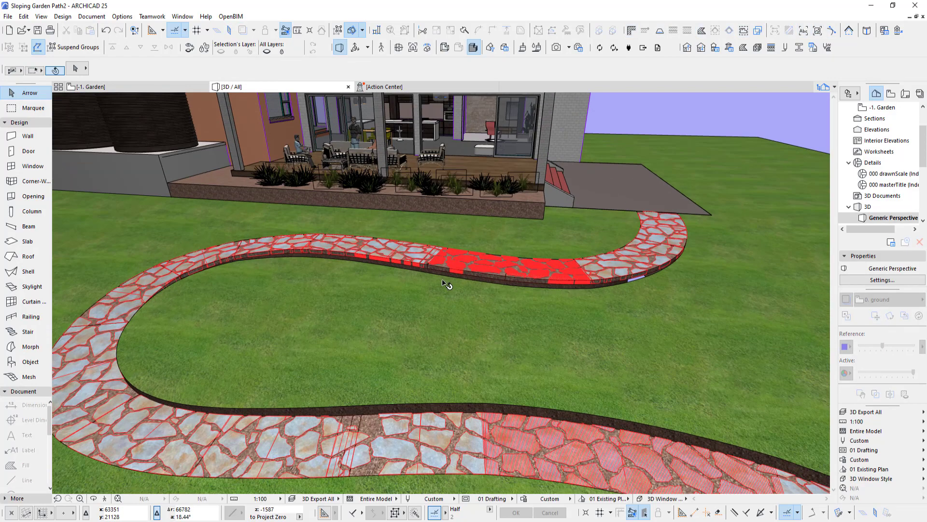
{"action": "scroll", "coordinate": [714, 239], "scroll_direction": "up", "scroll_amount": 3}
{"action": "scroll", "coordinate": [498, 356], "scroll_direction": "up", "scroll_amount": 2}
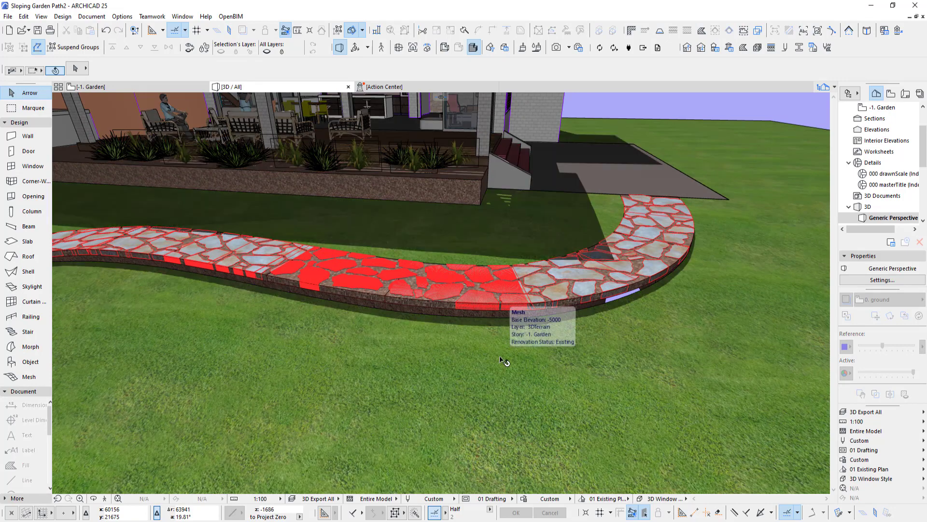
{"action": "left_click", "coordinate": [502, 358]}
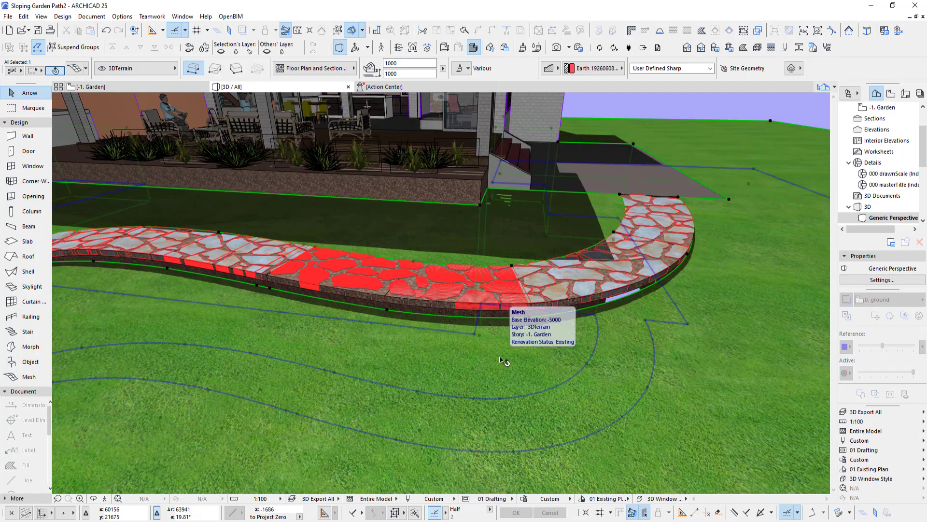
{"action": "left_click", "coordinate": [386, 312]}
{"action": "left_click", "coordinate": [510, 363]}
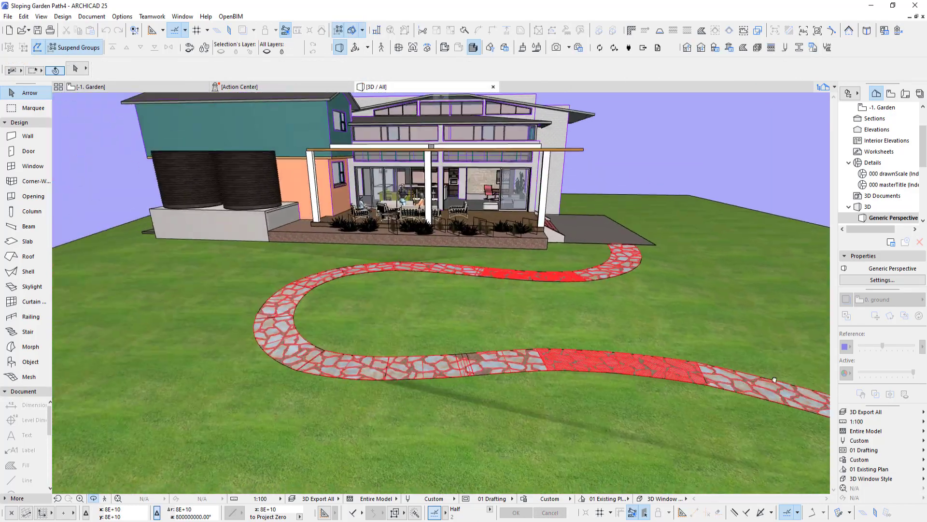
{"action": "scroll", "coordinate": [439, 292], "scroll_direction": "down", "scroll_amount": 3}
{"action": "left_click_drag", "start_coordinate": [439, 292], "coordinate": [212, 324]}
{"action": "scroll", "coordinate": [457, 350], "scroll_direction": "up", "scroll_amount": 3}
{"action": "scroll", "coordinate": [212, 324], "scroll_direction": "down", "scroll_amount": 5}
{"action": "scroll", "coordinate": [569, 274], "scroll_direction": "up", "scroll_amount": 3}
{"action": "scroll", "coordinate": [568, 274], "scroll_direction": "down", "scroll_amount": 5}
{"action": "left_click_drag", "start_coordinate": [531, 338], "coordinate": [561, 130]}
{"action": "scroll", "coordinate": [493, 405], "scroll_direction": "down", "scroll_amount": 3}
{"action": "scroll", "coordinate": [517, 409], "scroll_direction": "up", "scroll_amount": 3}
Step: Start a PhotoRendering of the low-angle 3D view of the house and path
{"action": "key", "text": "alt+shift+r"}
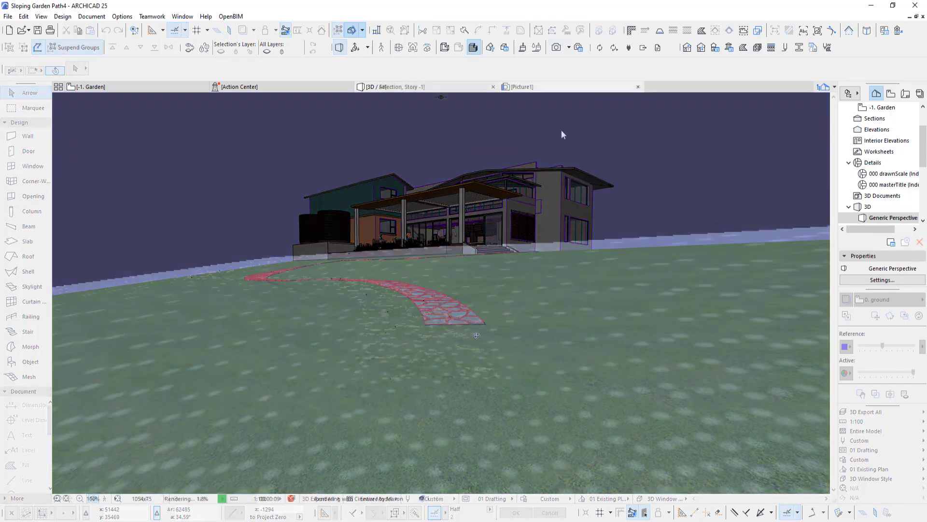